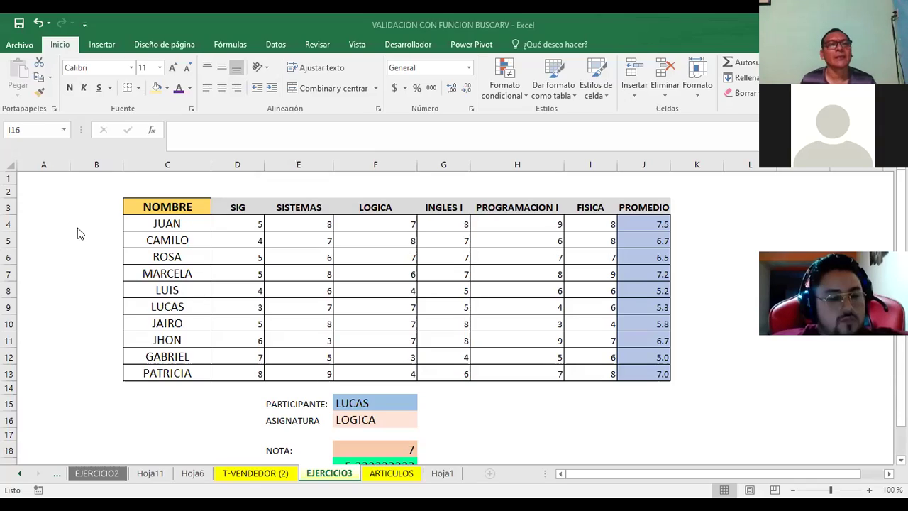
Review the NOTA formula's INDICE argument hints and confirm it unchanged.
{"action": "left_click", "coordinate": [231, 209]}
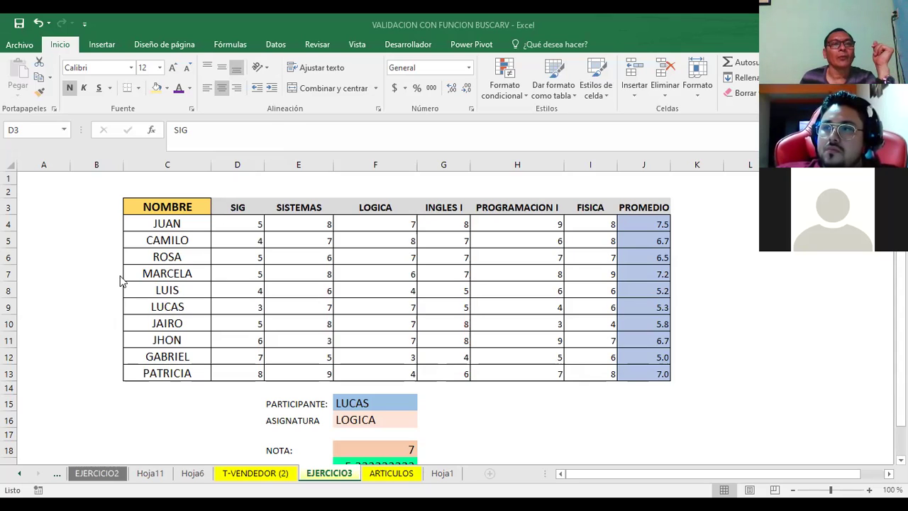
{"action": "left_click", "coordinate": [396, 451]}
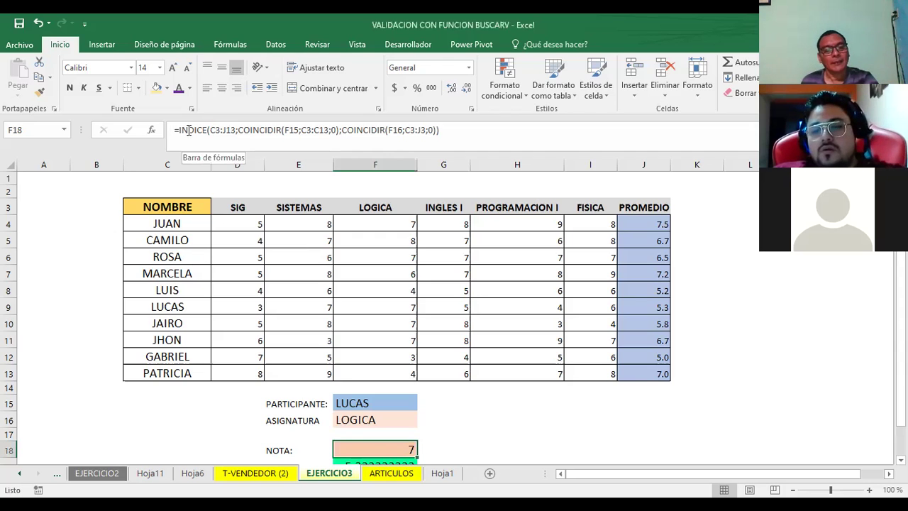
{"action": "left_click", "coordinate": [189, 130]}
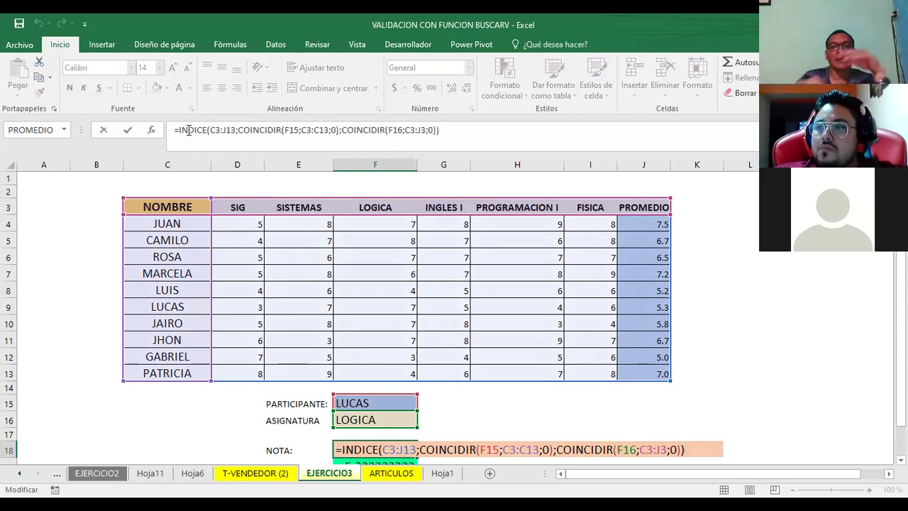
{"action": "scroll", "coordinate": [341, 333], "scroll_direction": "down", "scroll_amount": 2}
{"action": "left_click", "coordinate": [355, 356]}
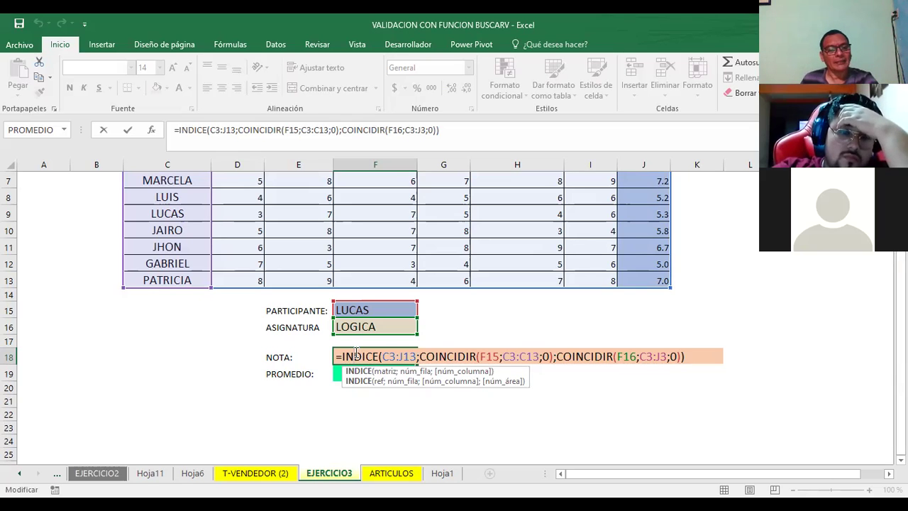
{"action": "key", "text": "ctrl+Return"}
Trace the F15 and F16 references inside the NOTA formula, keeping the result 7.
{"action": "left_click", "coordinate": [377, 312]}
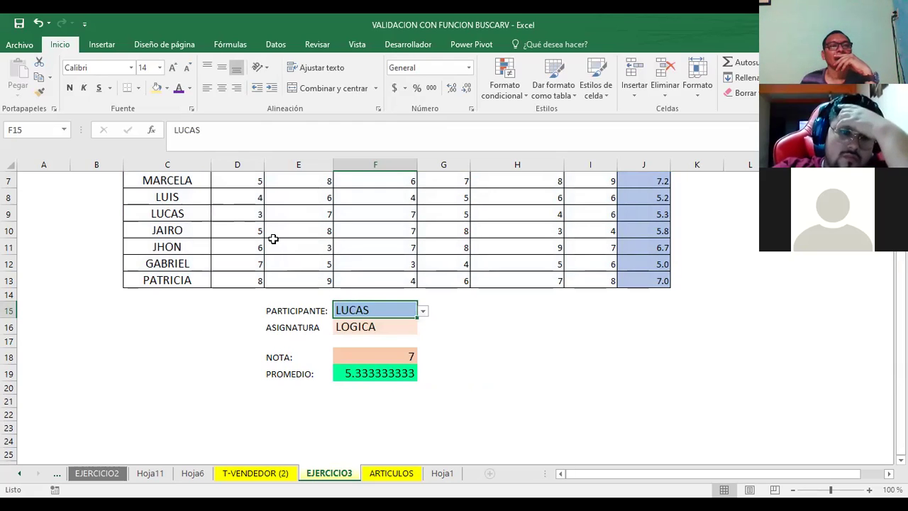
{"action": "left_click", "coordinate": [362, 328]}
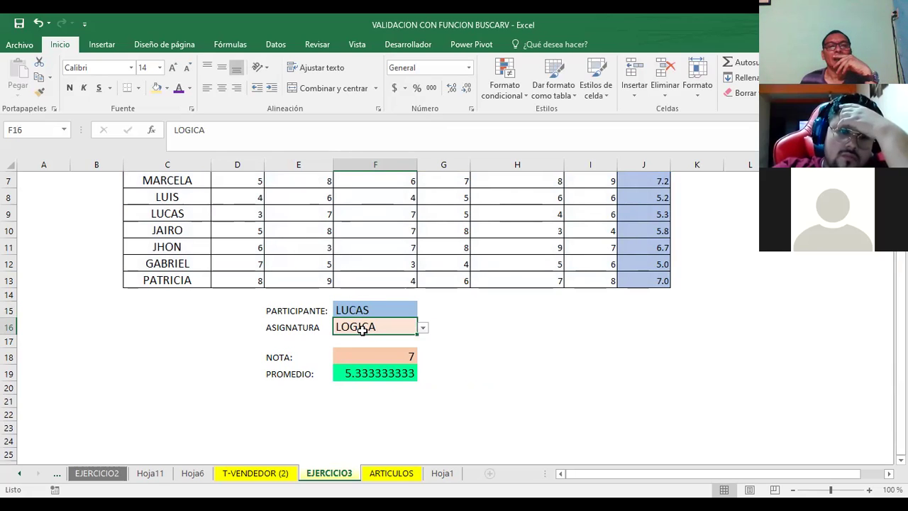
{"action": "left_click", "coordinate": [376, 361]}
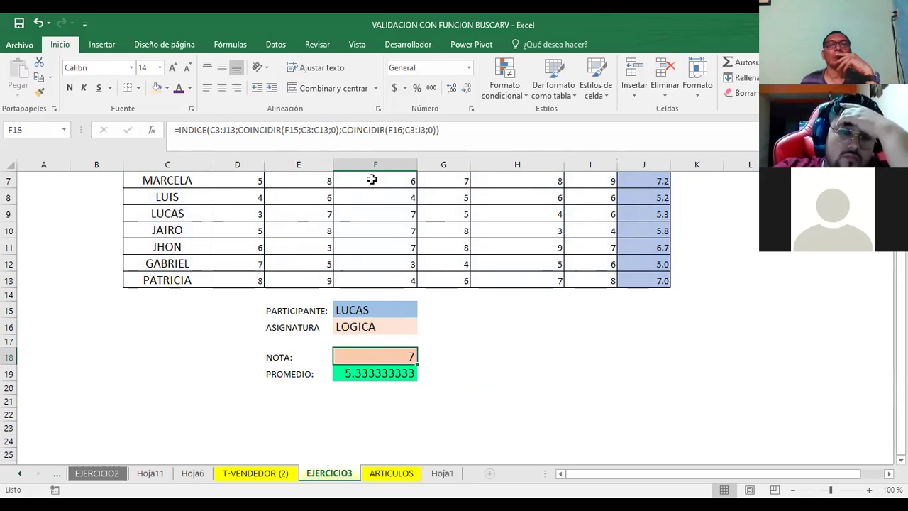
{"action": "left_click", "coordinate": [298, 130]}
{"action": "left_click_drag", "start_coordinate": [298, 130], "coordinate": [286, 129]}
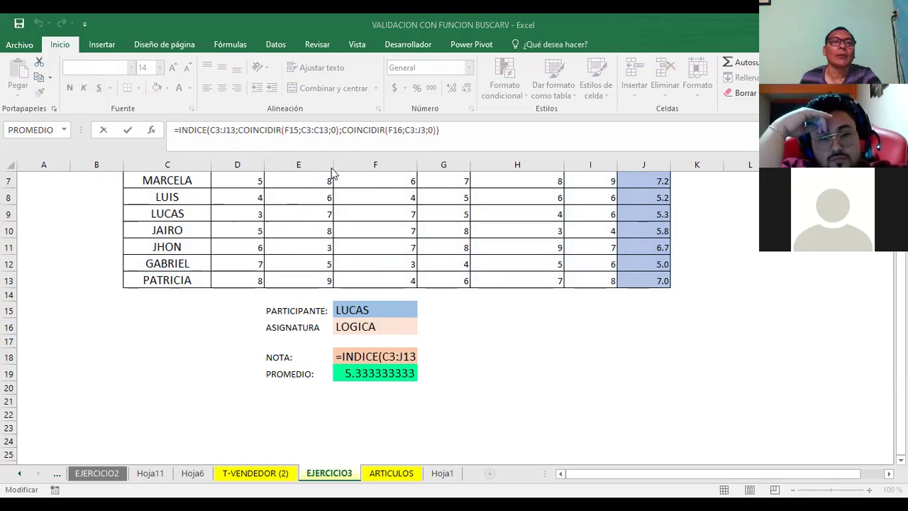
{"action": "double_click", "coordinate": [293, 130]}
{"action": "left_click_drag", "start_coordinate": [390, 129], "coordinate": [394, 130]}
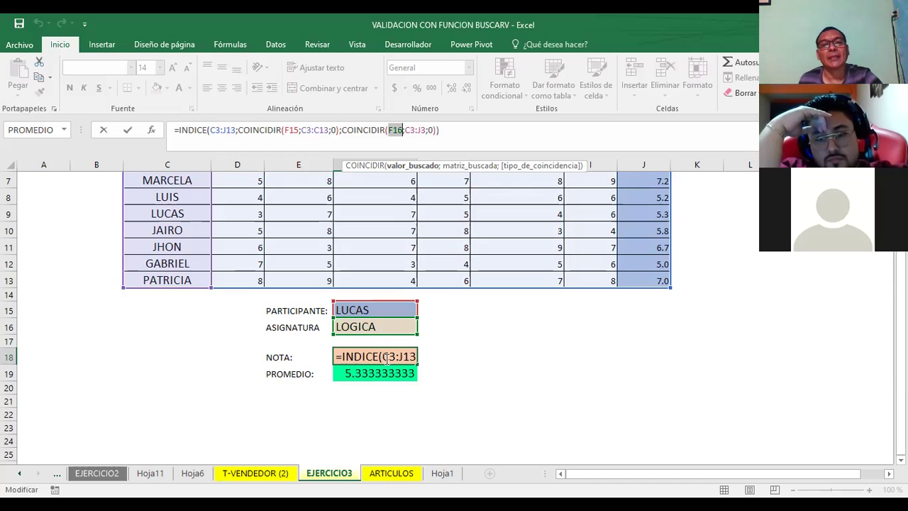
{"action": "key", "text": "ctrl+Return"}
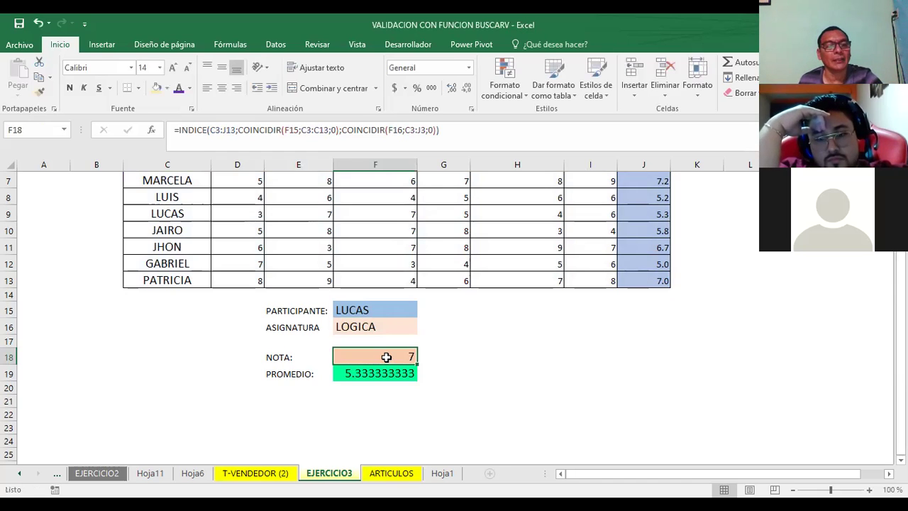
Reopen the NOTA formula to review it, then finish editing and select cell A1.
{"action": "key", "text": "F2"}
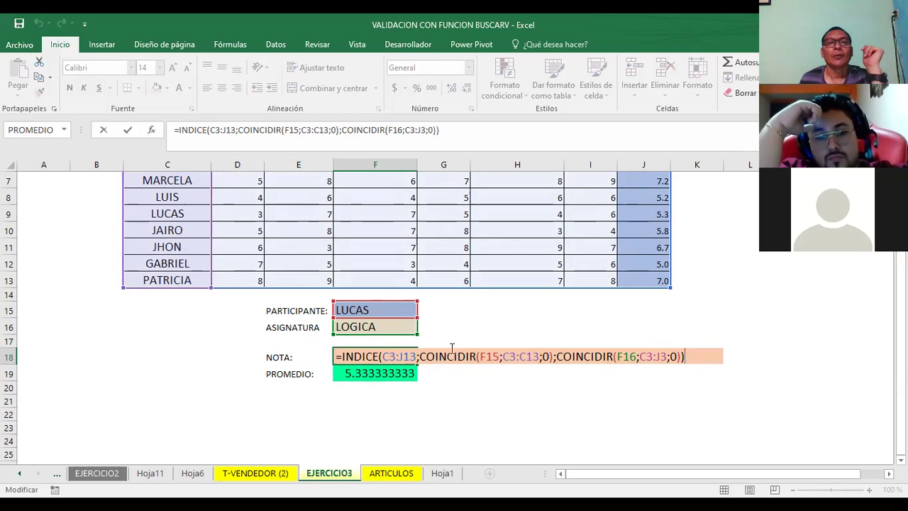
{"action": "scroll", "coordinate": [450, 341], "scroll_direction": "up", "scroll_amount": 2}
{"action": "scroll", "coordinate": [450, 343], "scroll_direction": "down", "scroll_amount": 1}
{"action": "scroll", "coordinate": [450, 343], "scroll_direction": "down", "scroll_amount": 1}
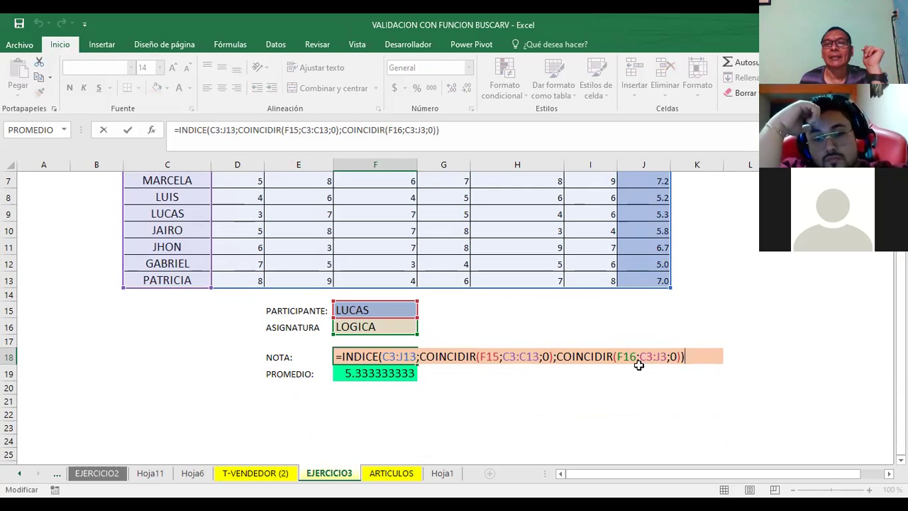
{"action": "scroll", "coordinate": [637, 364], "scroll_direction": "up", "scroll_amount": 2}
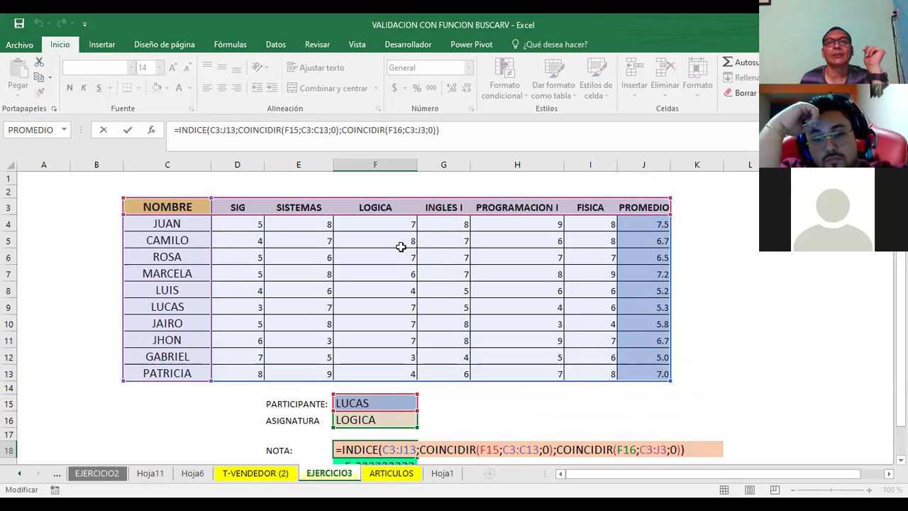
{"action": "scroll", "coordinate": [639, 245], "scroll_direction": "down", "scroll_amount": 3}
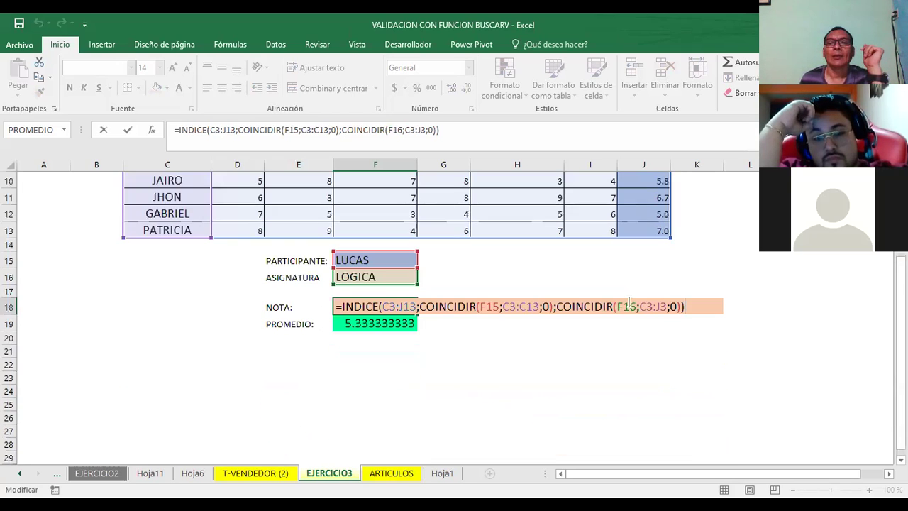
{"action": "scroll", "coordinate": [634, 186], "scroll_direction": "up", "scroll_amount": 3}
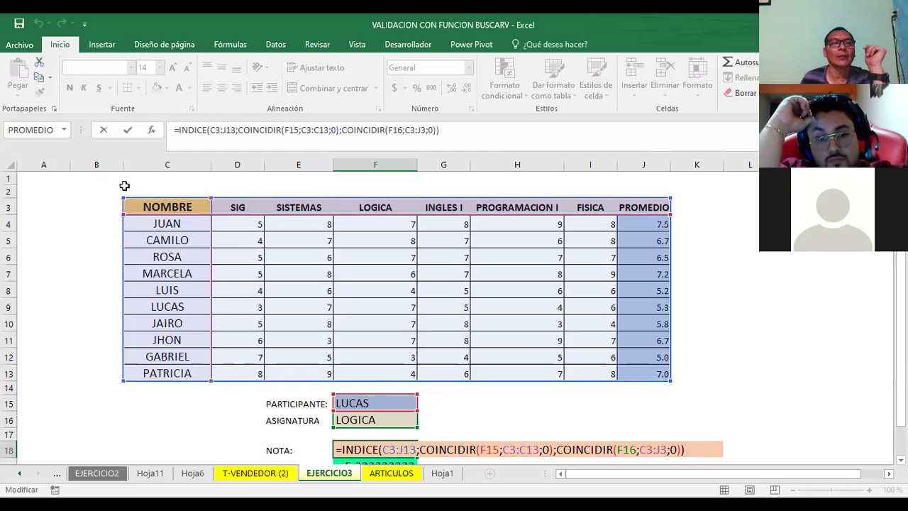
{"action": "left_click", "coordinate": [62, 183]}
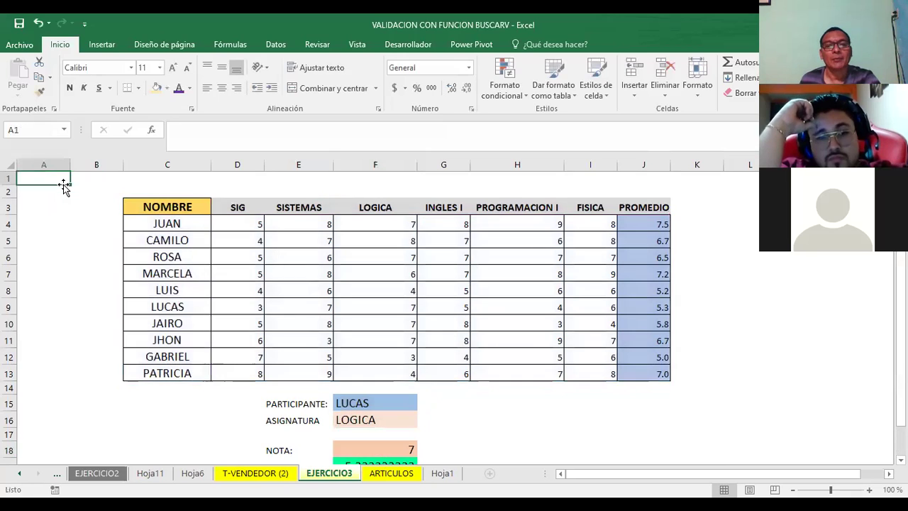
Open the PARTICIPANTE dropdown of names and close it, keeping LUCAS.
{"action": "scroll", "coordinate": [436, 295], "scroll_direction": "down", "scroll_amount": 1}
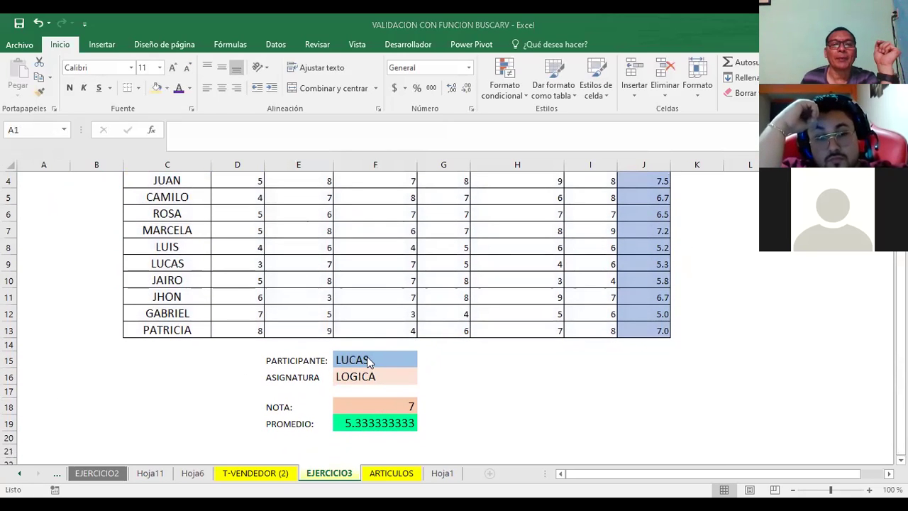
{"action": "scroll", "coordinate": [367, 359], "scroll_direction": "up", "scroll_amount": 1}
{"action": "left_click", "coordinate": [366, 401]}
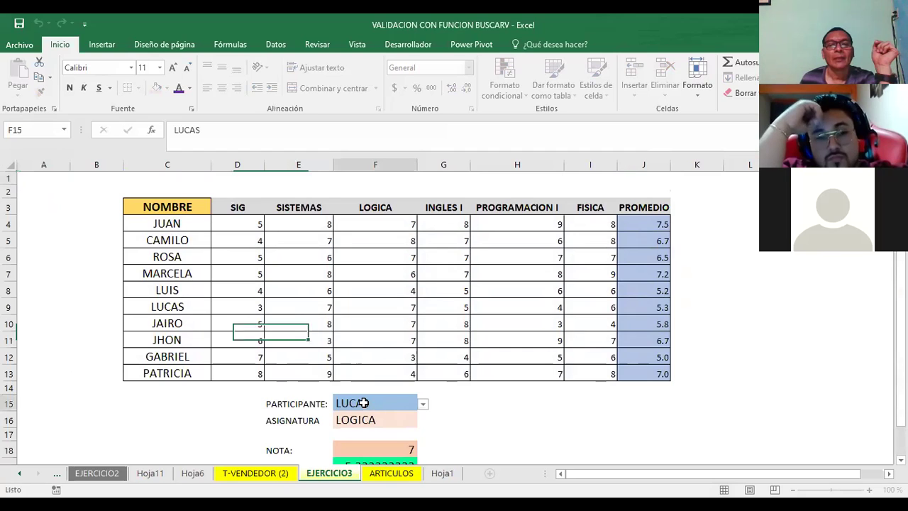
{"action": "left_click", "coordinate": [423, 405]}
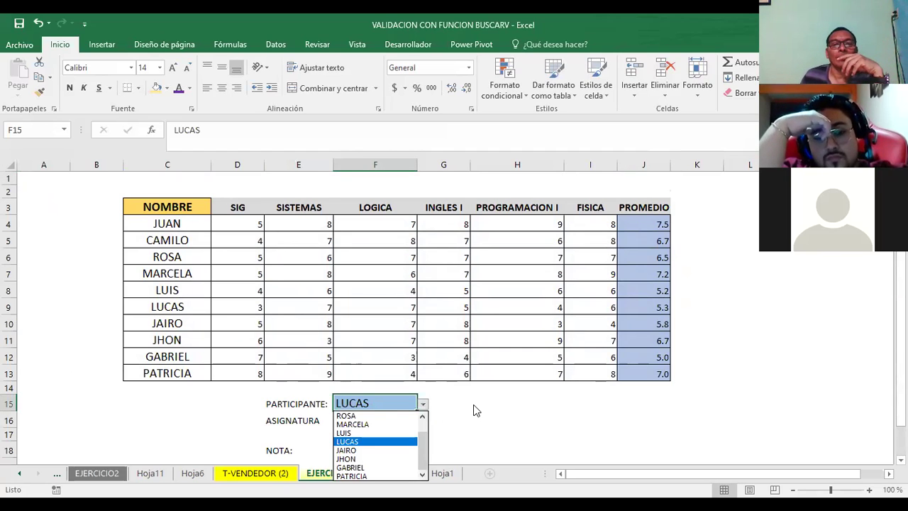
{"action": "key", "text": "Escape"}
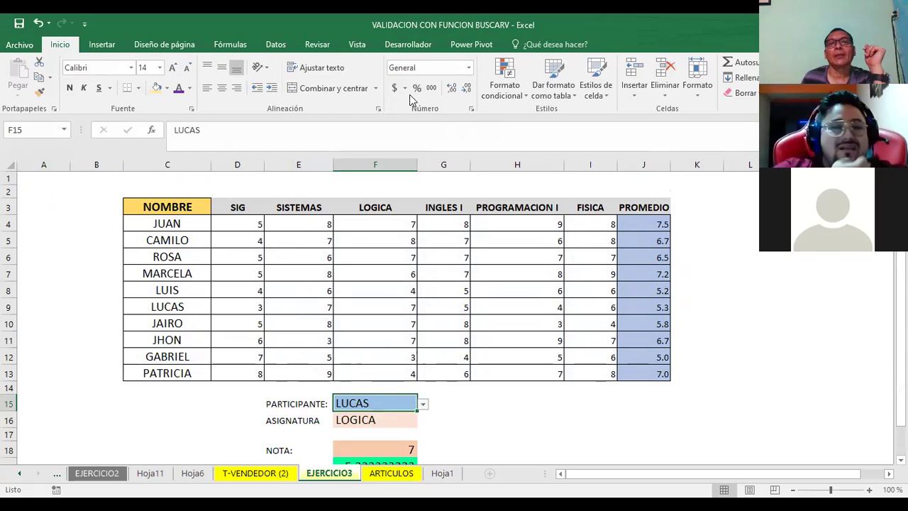
Inspect PARTICIPANTE's data validation list from C4:C13 and cancel without changes.
{"action": "left_click", "coordinate": [276, 44]}
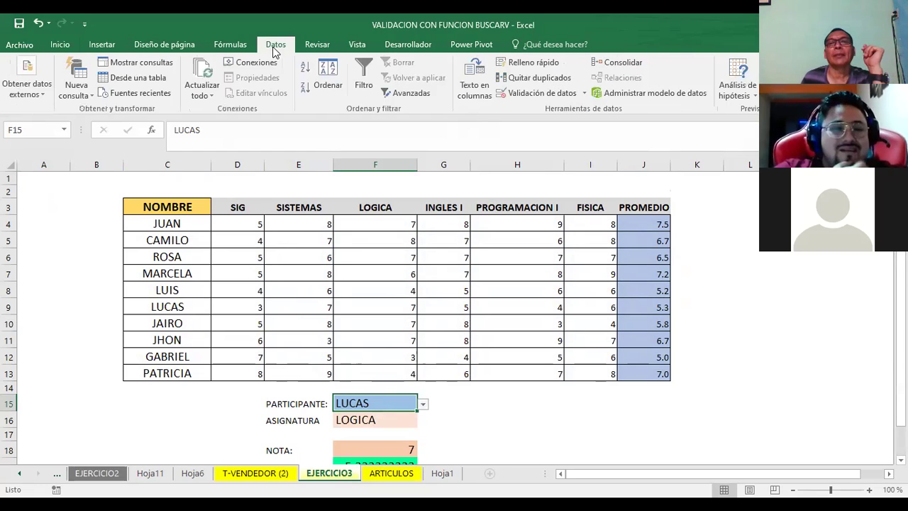
{"action": "left_click", "coordinate": [560, 92]}
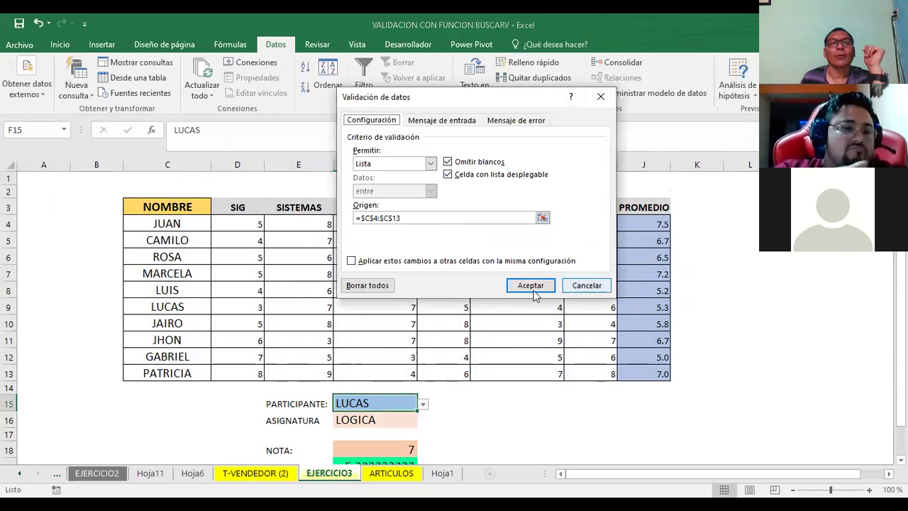
{"action": "left_click", "coordinate": [586, 285]}
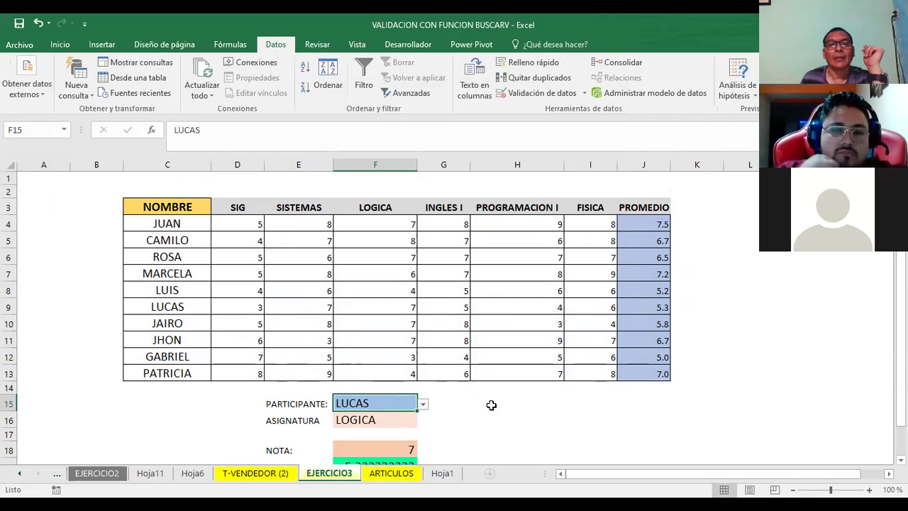
{"action": "left_click", "coordinate": [491, 404]}
{"action": "scroll", "coordinate": [491, 403], "scroll_direction": "down", "scroll_amount": 2}
Inspect ASIGNATURA's validation list sourced from $D$3:$I$3, cancel, and reselect both input cells.
{"action": "left_click", "coordinate": [369, 330]}
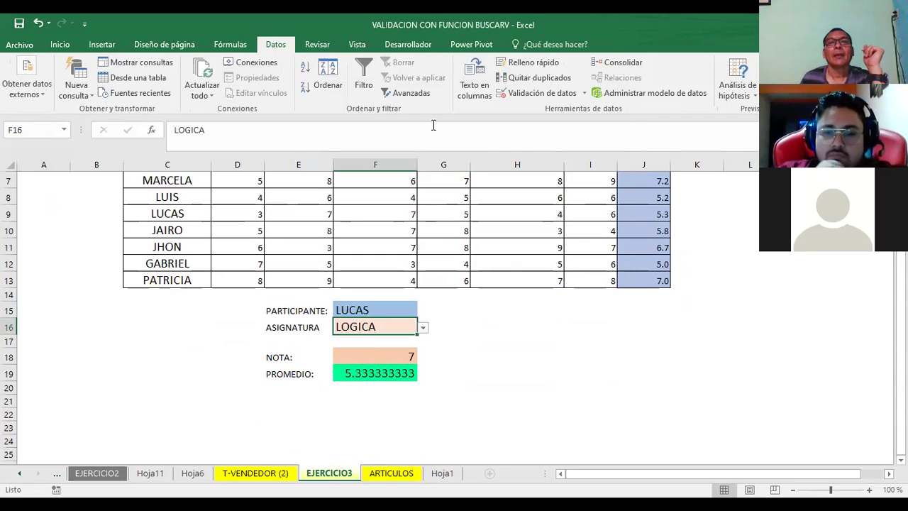
{"action": "left_click", "coordinate": [516, 95]}
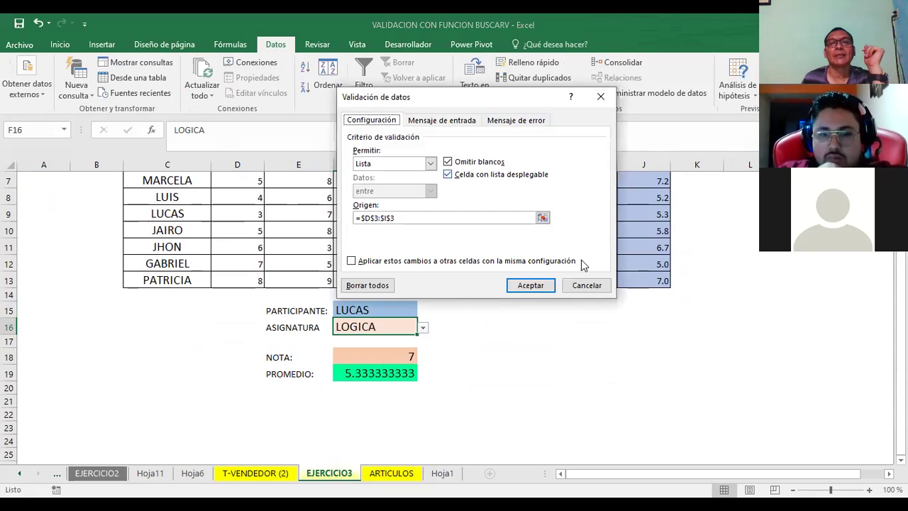
{"action": "left_click", "coordinate": [587, 286]}
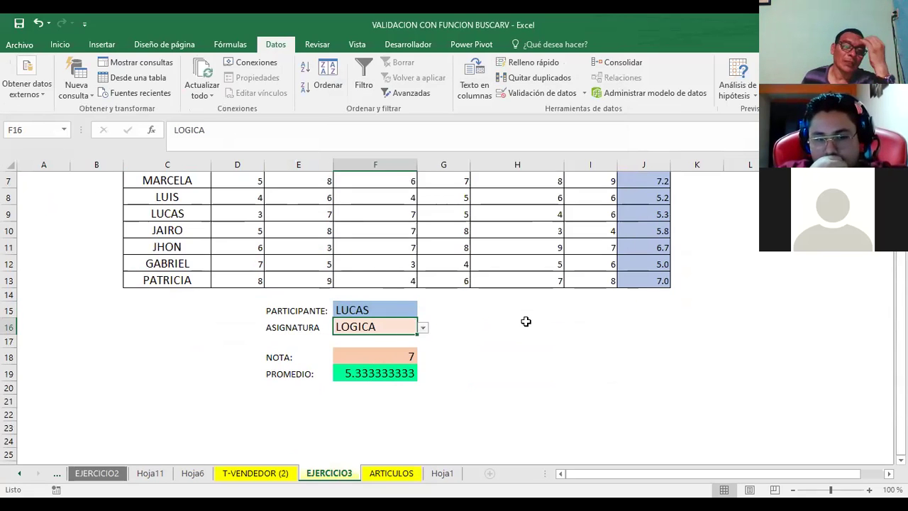
{"action": "left_click", "coordinate": [482, 324]}
{"action": "scroll", "coordinate": [516, 372], "scroll_direction": "down", "scroll_amount": 1}
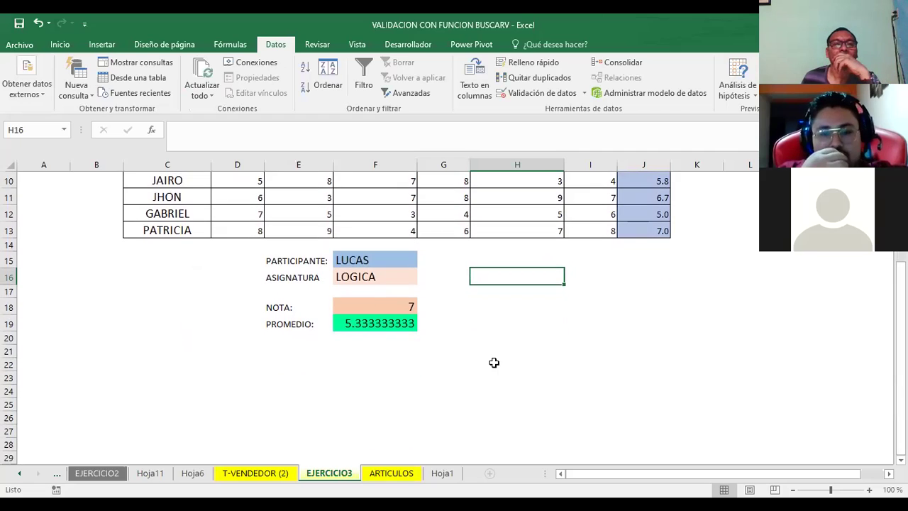
{"action": "left_click", "coordinate": [368, 272]}
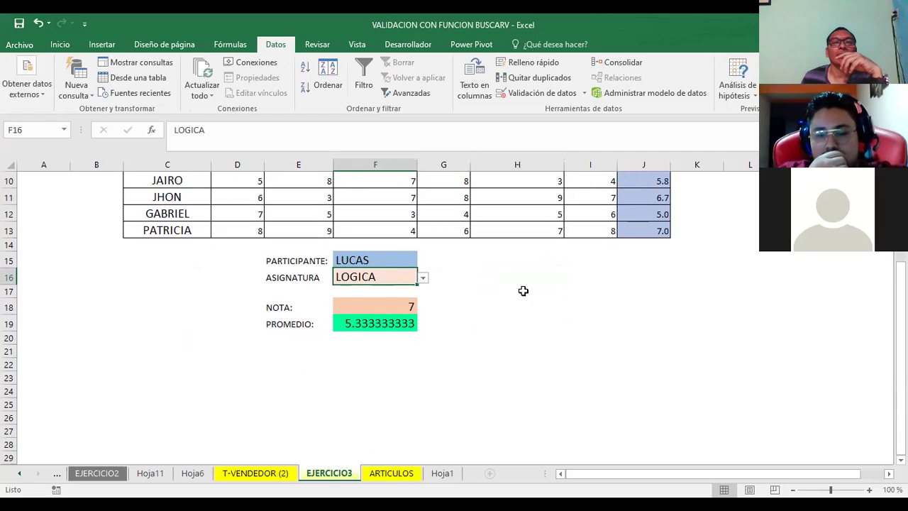
{"action": "scroll", "coordinate": [396, 314], "scroll_direction": "up", "scroll_amount": 2}
{"action": "left_click", "coordinate": [376, 354]}
{"action": "scroll", "coordinate": [545, 370], "scroll_direction": "up", "scroll_amount": 1}
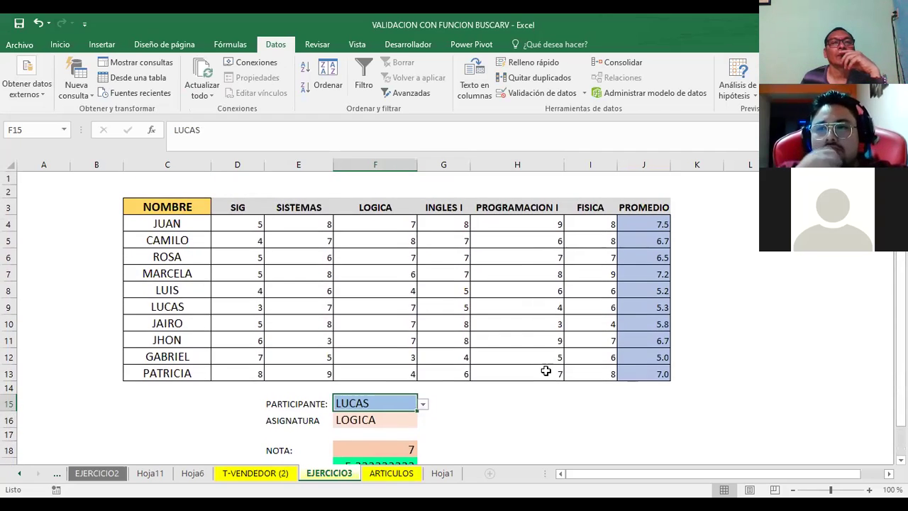
Choose ROSA as the participant from the F15 names dropdown.
{"action": "left_click", "coordinate": [151, 314]}
{"action": "left_click", "coordinate": [156, 258]}
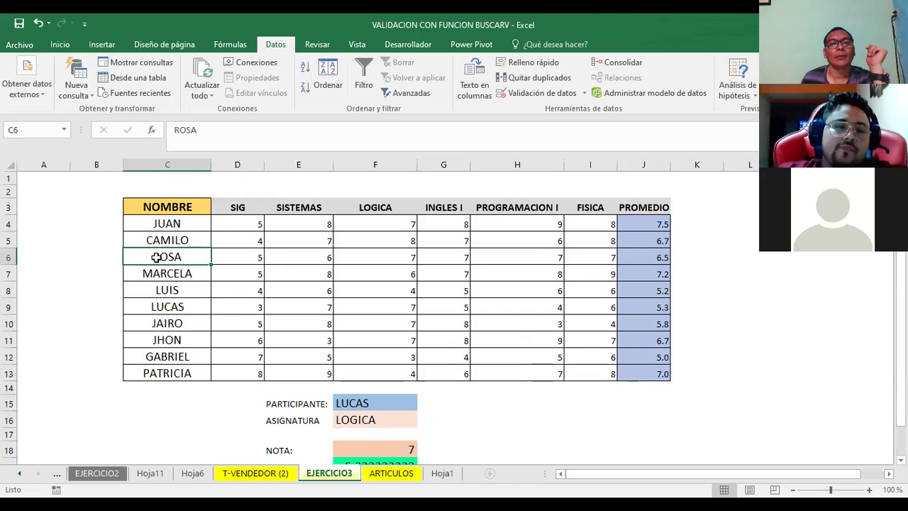
{"action": "left_click", "coordinate": [366, 403]}
{"action": "left_click", "coordinate": [423, 406]}
{"action": "left_click", "coordinate": [424, 407]}
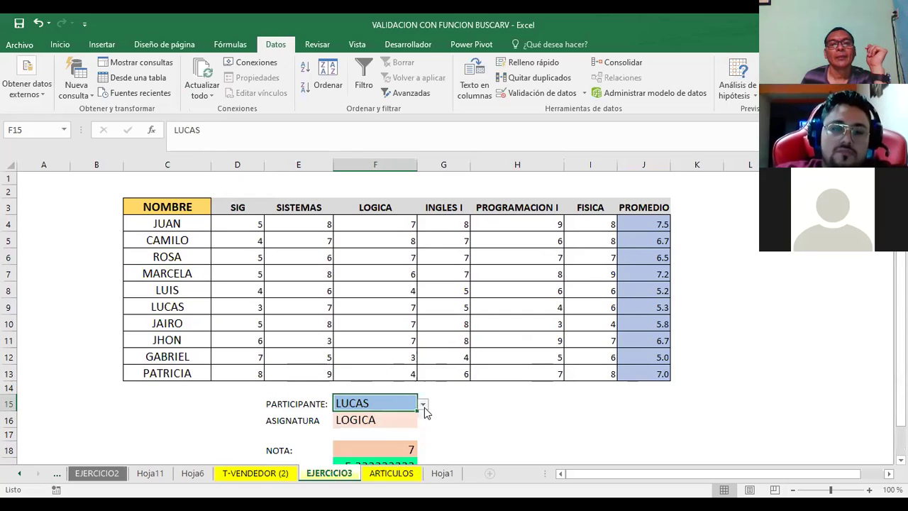
{"action": "left_click", "coordinate": [423, 406]}
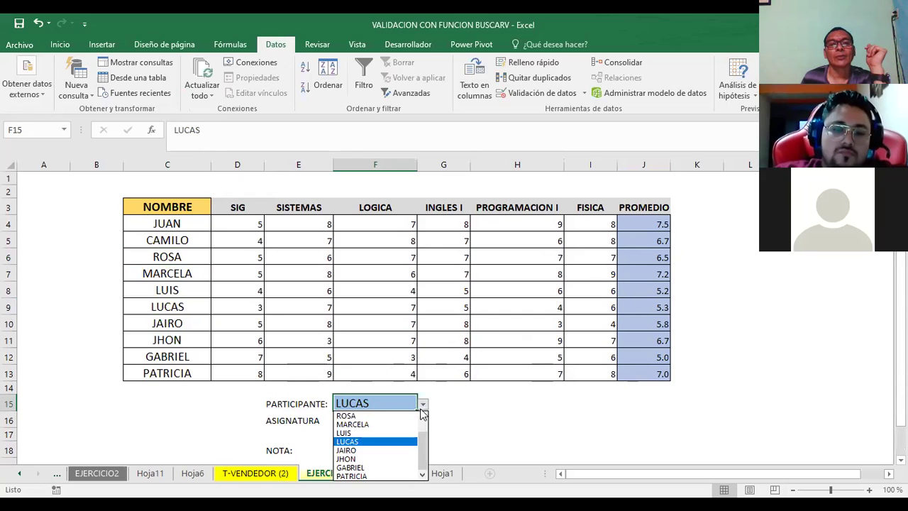
{"action": "left_click", "coordinate": [374, 415]}
{"action": "left_click", "coordinate": [478, 400]}
Choose SIG as the subject in F16 and check ROSA's SIG grade in D4.
{"action": "scroll", "coordinate": [484, 402], "scroll_direction": "down", "scroll_amount": 1}
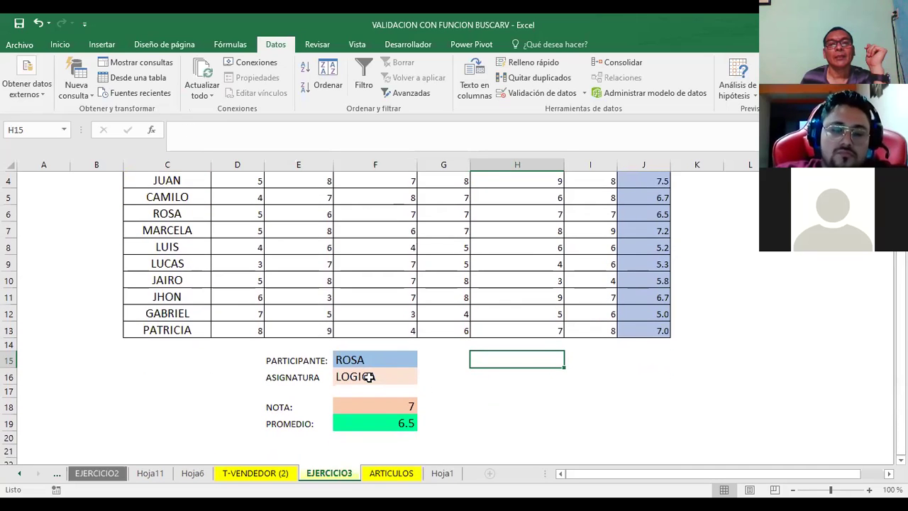
{"action": "left_click", "coordinate": [369, 377]}
{"action": "left_click", "coordinate": [423, 378]}
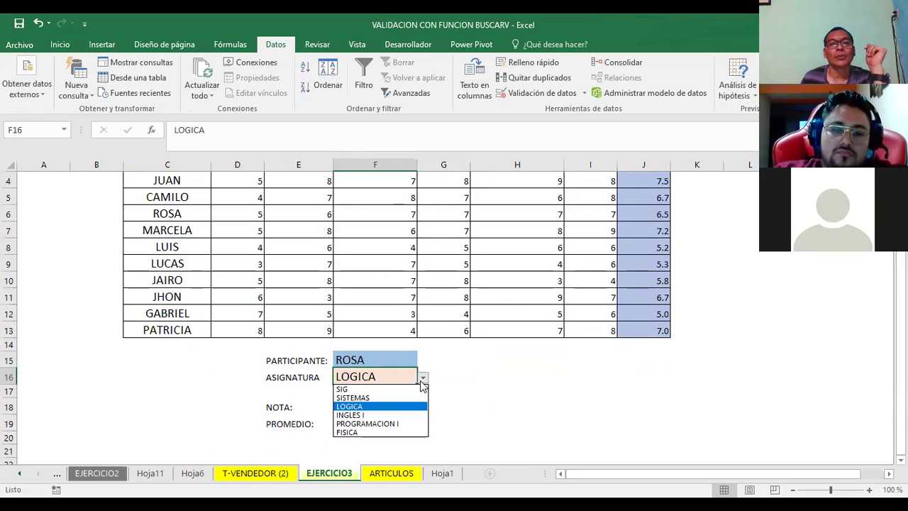
{"action": "left_click", "coordinate": [361, 390]}
{"action": "scroll", "coordinate": [323, 301], "scroll_direction": "up", "scroll_amount": 1}
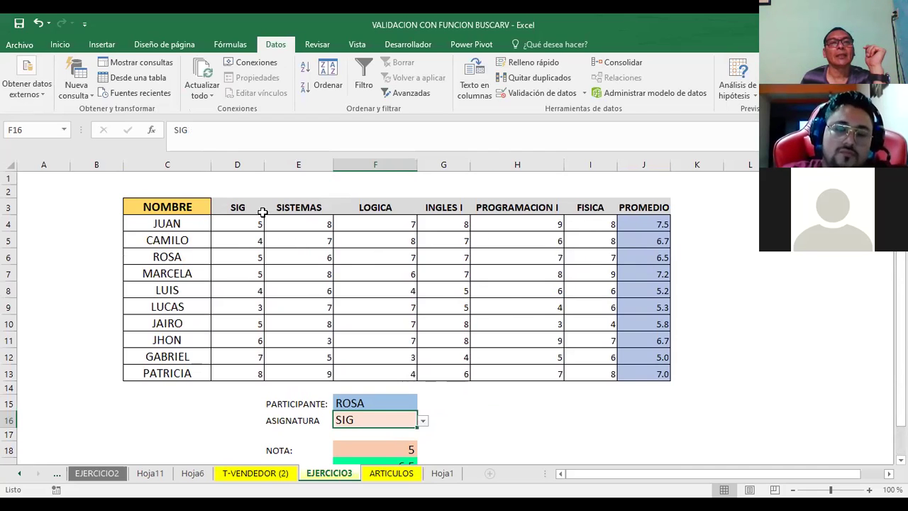
{"action": "left_click", "coordinate": [239, 223]}
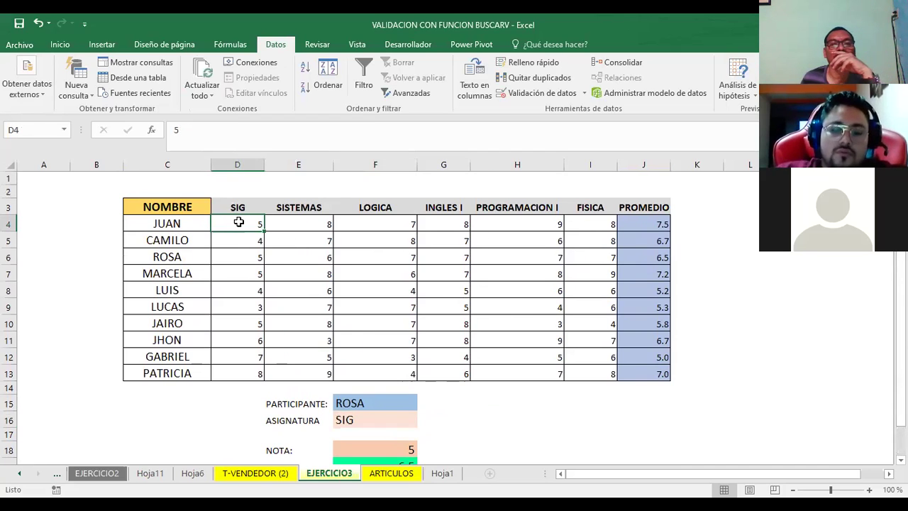
Review the PROMEDIO and NOTA formulas, now returning 6.5 and 5.
{"action": "scroll", "coordinate": [432, 321], "scroll_direction": "down", "scroll_amount": 1}
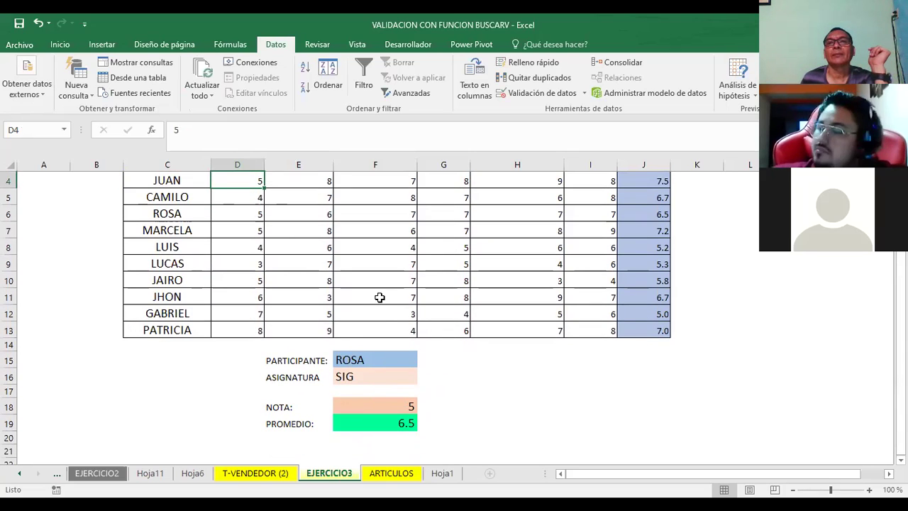
{"action": "scroll", "coordinate": [380, 298], "scroll_direction": "up", "scroll_amount": 1}
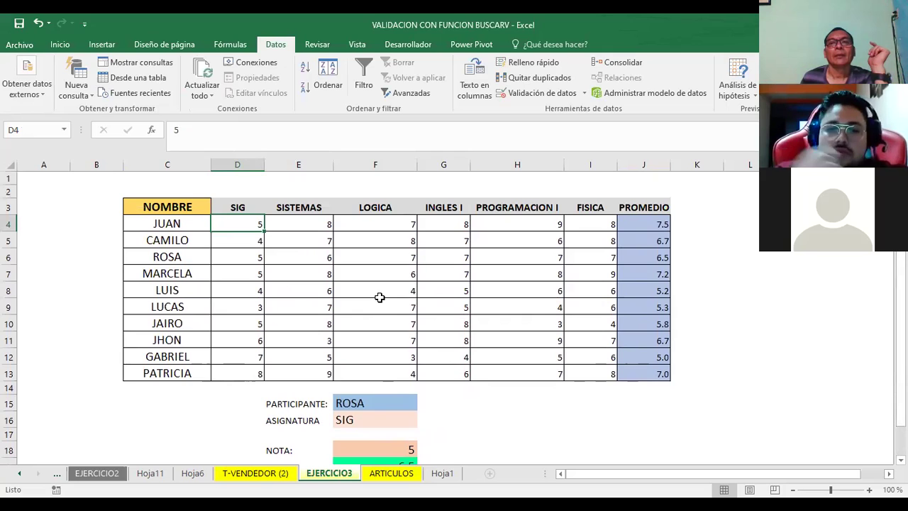
{"action": "scroll", "coordinate": [375, 298], "scroll_direction": "down", "scroll_amount": 3}
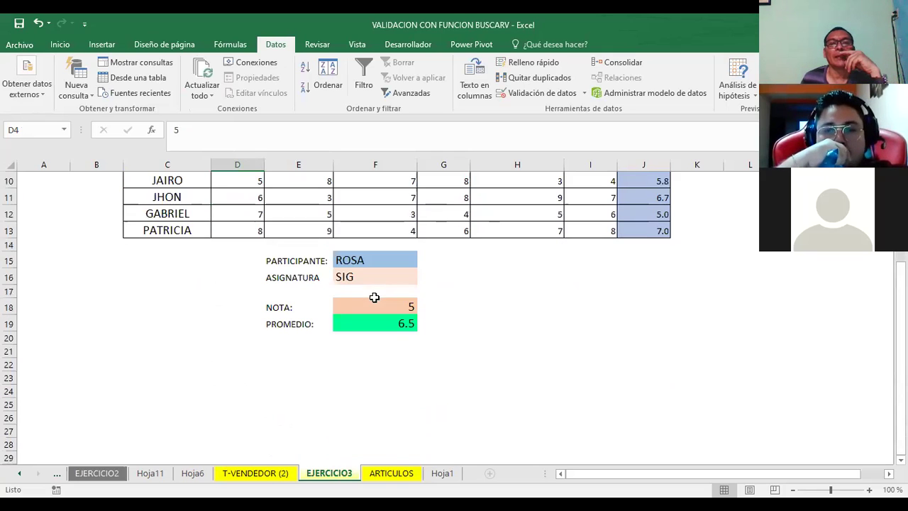
{"action": "left_click", "coordinate": [368, 323]}
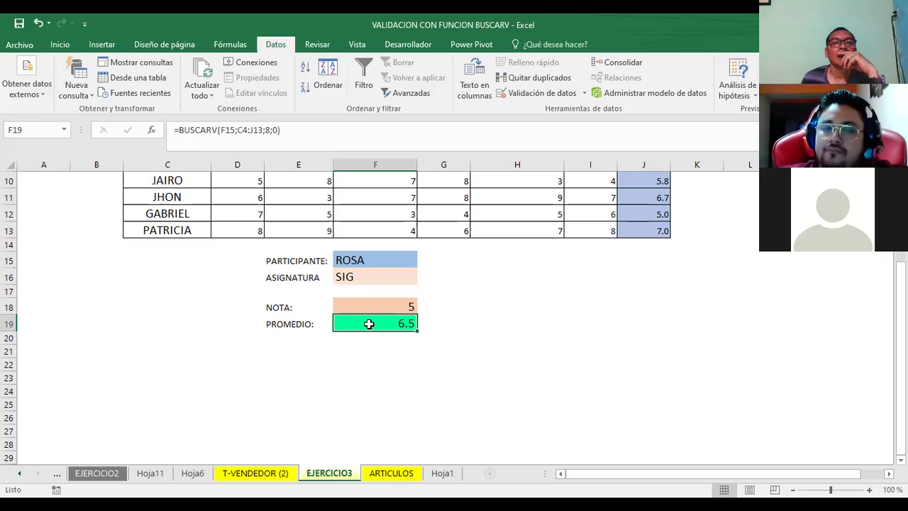
{"action": "scroll", "coordinate": [536, 351], "scroll_direction": "up", "scroll_amount": 3}
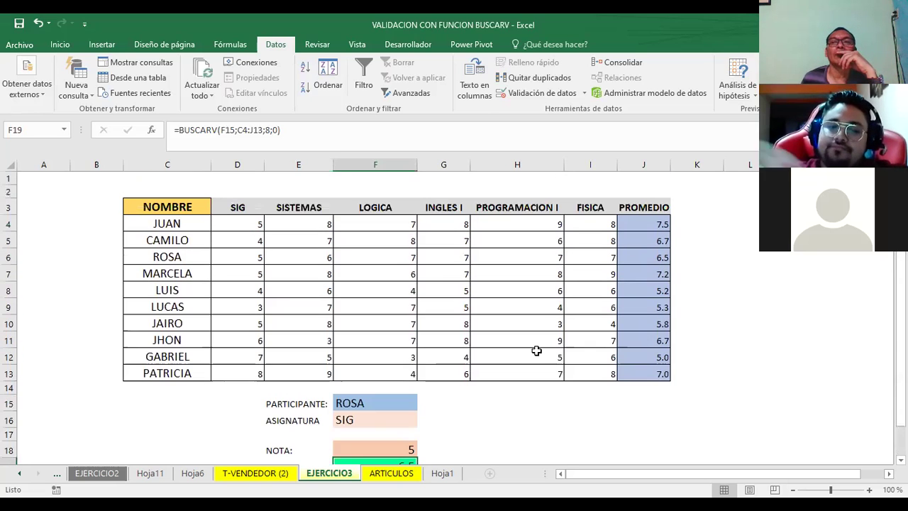
{"action": "scroll", "coordinate": [429, 378], "scroll_direction": "down", "scroll_amount": 2}
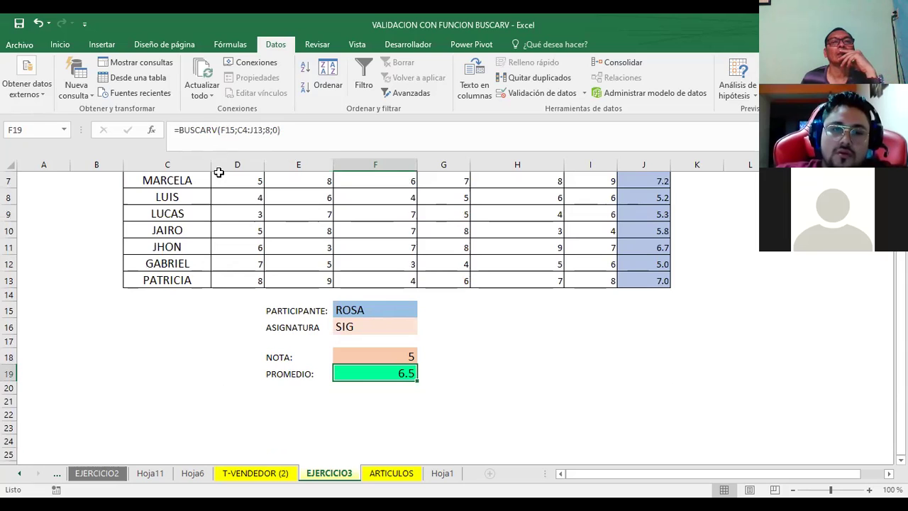
{"action": "scroll", "coordinate": [326, 216], "scroll_direction": "up", "scroll_amount": 2}
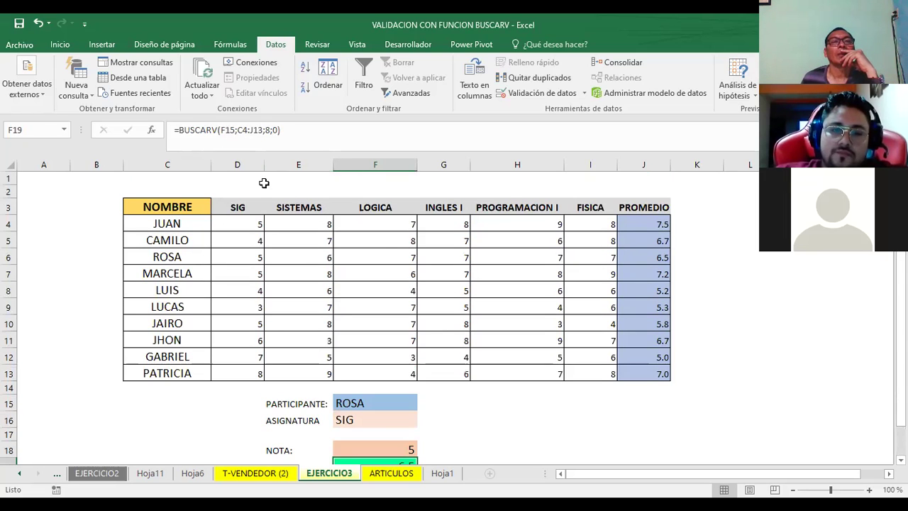
{"action": "scroll", "coordinate": [383, 220], "scroll_direction": "down", "scroll_amount": 2}
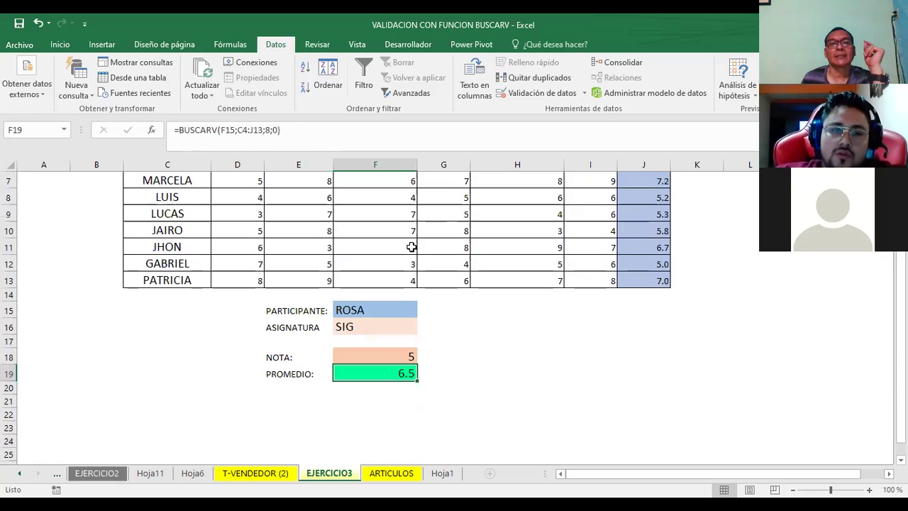
{"action": "left_click", "coordinate": [543, 349]}
{"action": "left_click", "coordinate": [386, 352]}
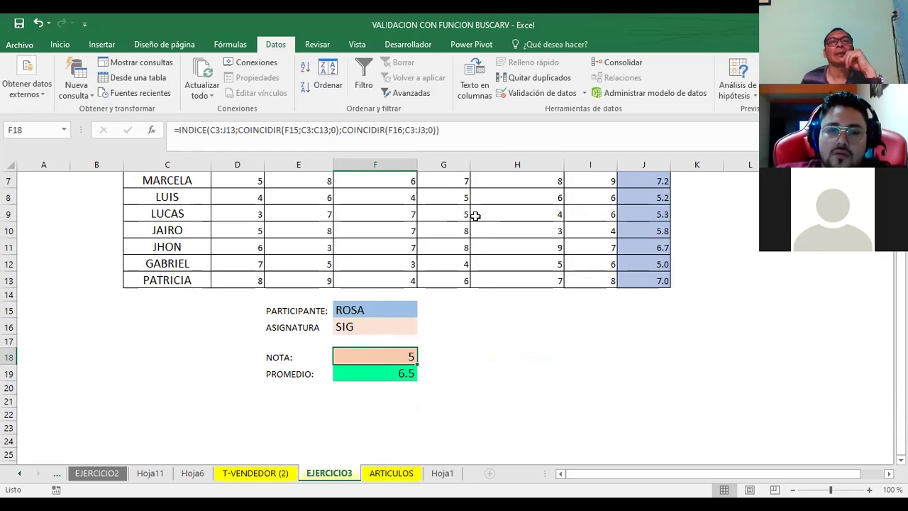
{"action": "double_click", "coordinate": [366, 361]}
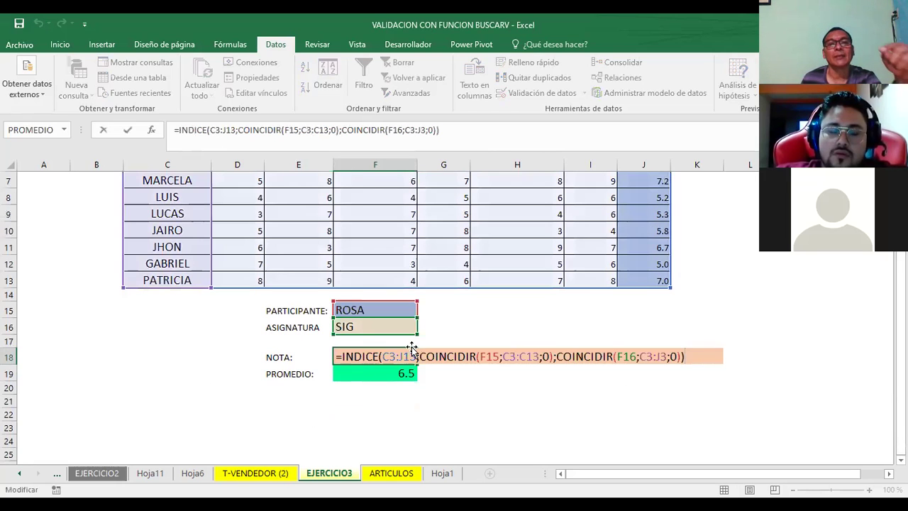
{"action": "left_click", "coordinate": [390, 359]}
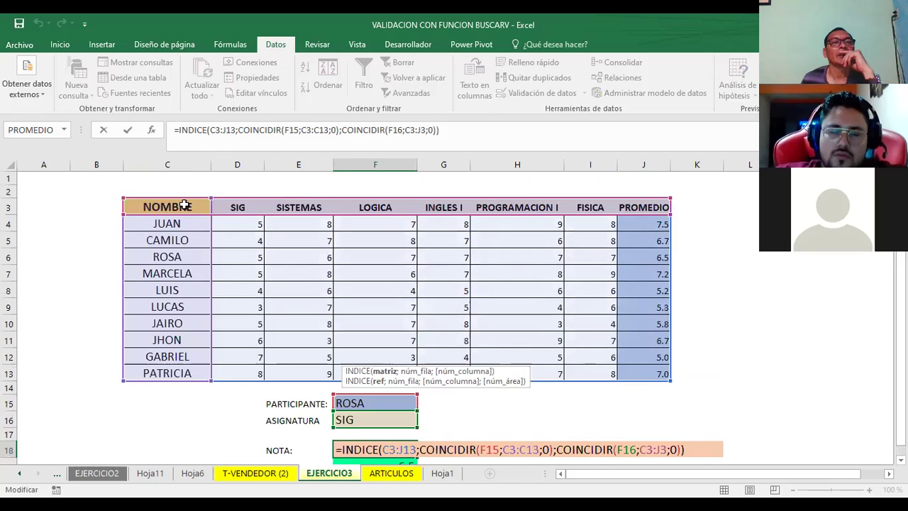
{"action": "key", "text": "Return"}
{"action": "scroll", "coordinate": [352, 264], "scroll_direction": "down", "scroll_amount": 2}
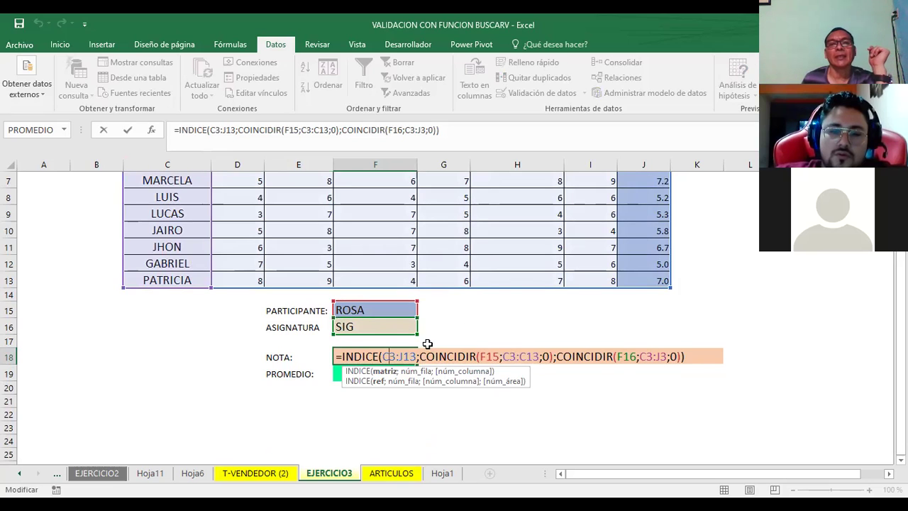
{"action": "scroll", "coordinate": [532, 323], "scroll_direction": "down", "scroll_amount": 1}
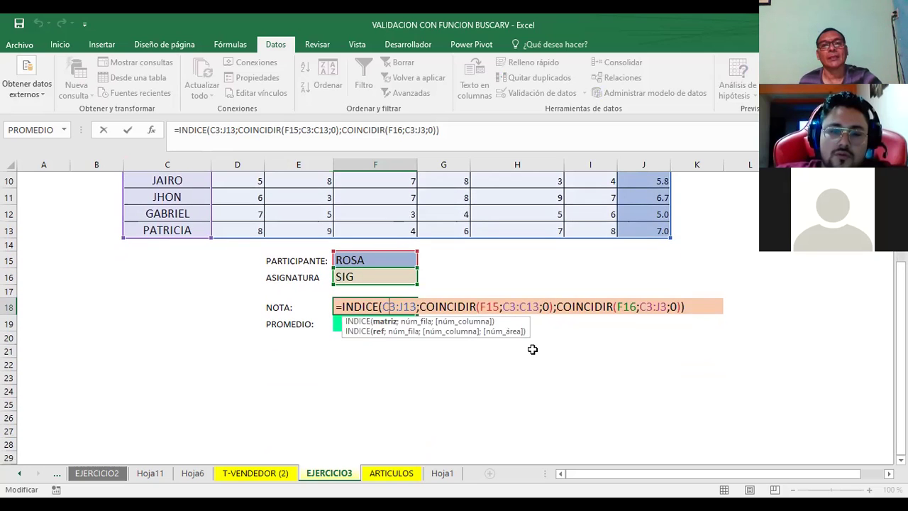
{"action": "key", "text": "Return"}
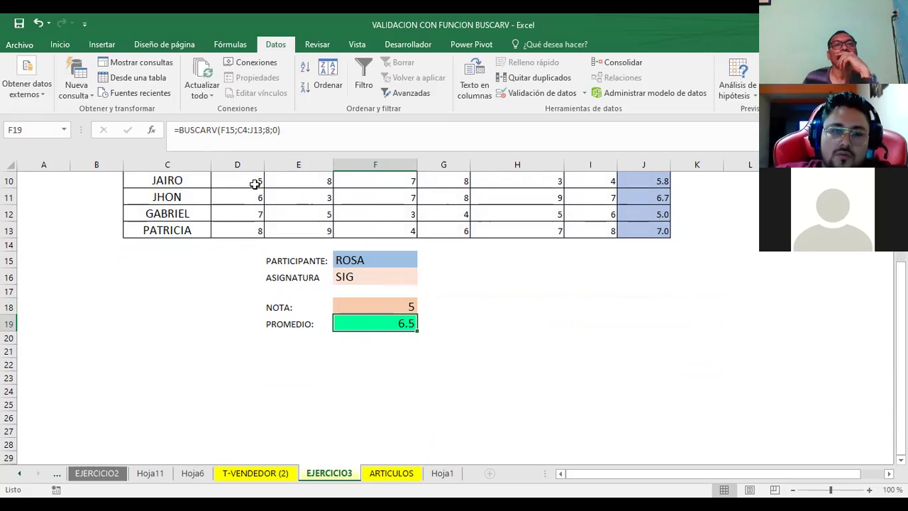
{"action": "left_click", "coordinate": [235, 132]}
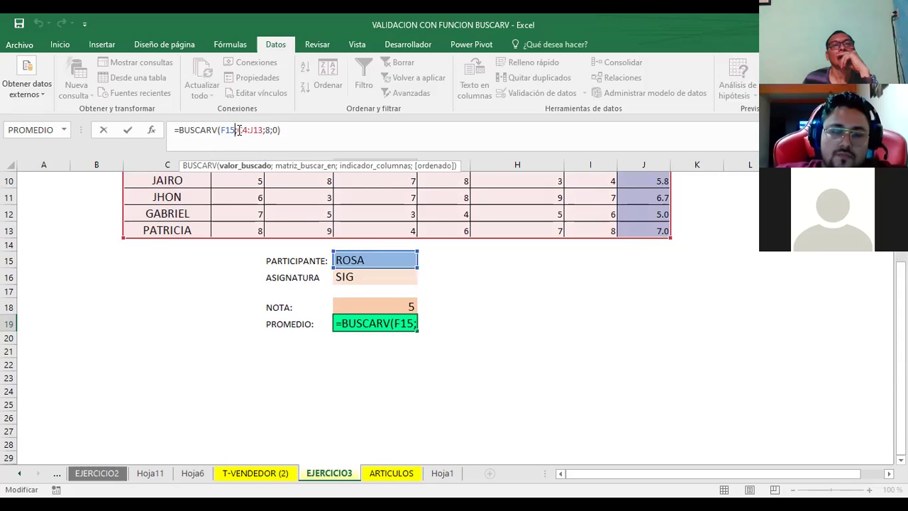
{"action": "left_click_drag", "start_coordinate": [238, 130], "coordinate": [263, 131]}
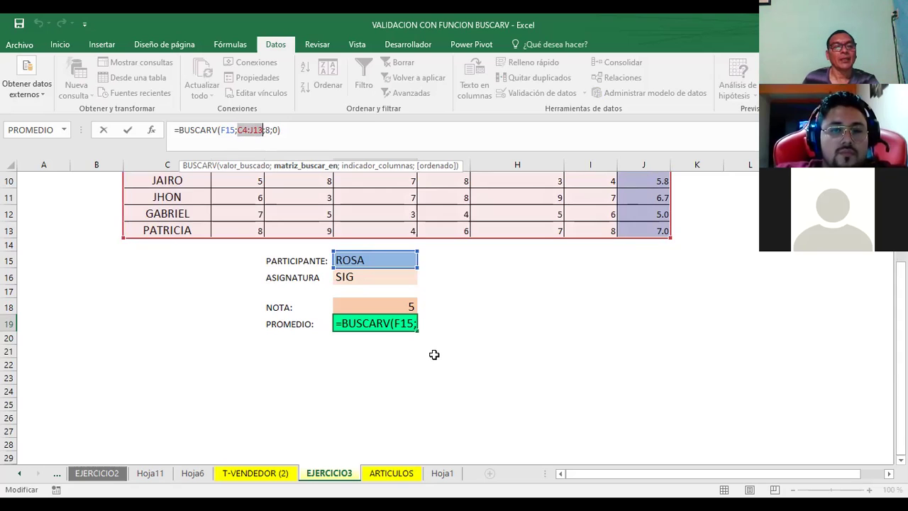
{"action": "left_click", "coordinate": [536, 338]}
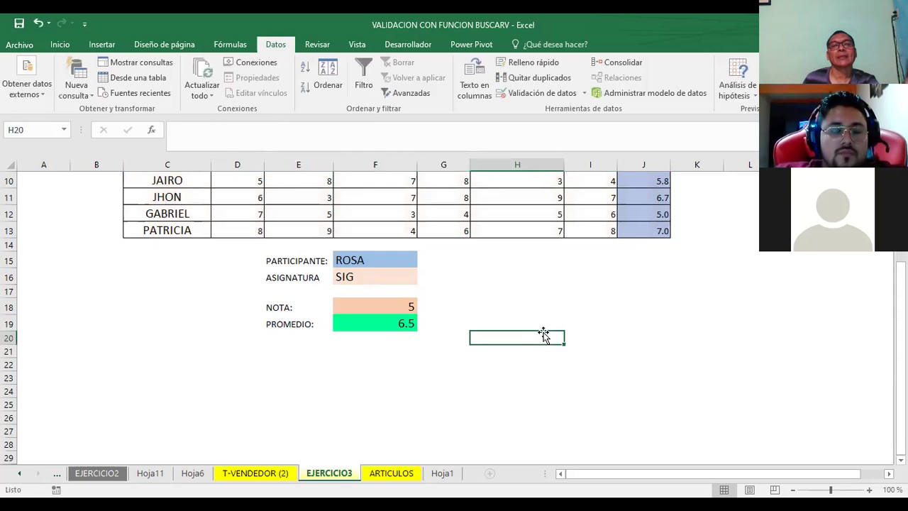
{"action": "scroll", "coordinate": [537, 330], "scroll_direction": "up", "scroll_amount": 3}
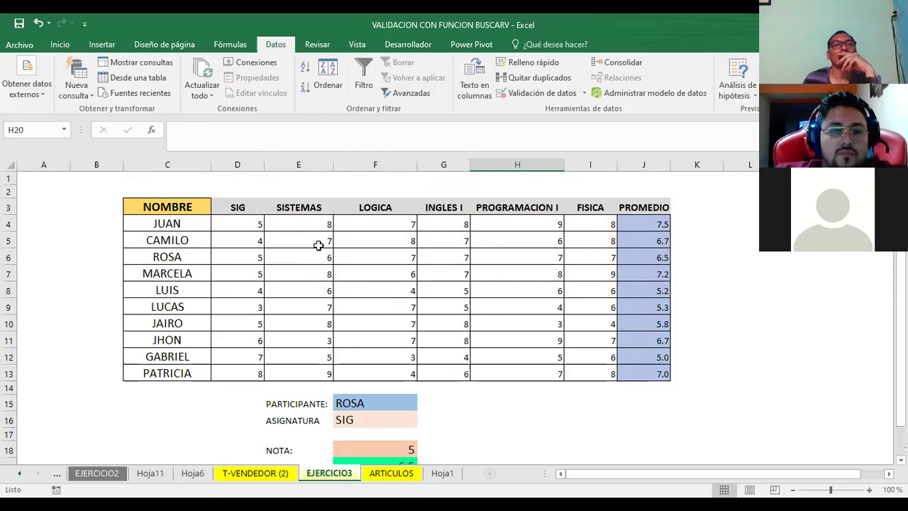
{"action": "left_click", "coordinate": [157, 221]}
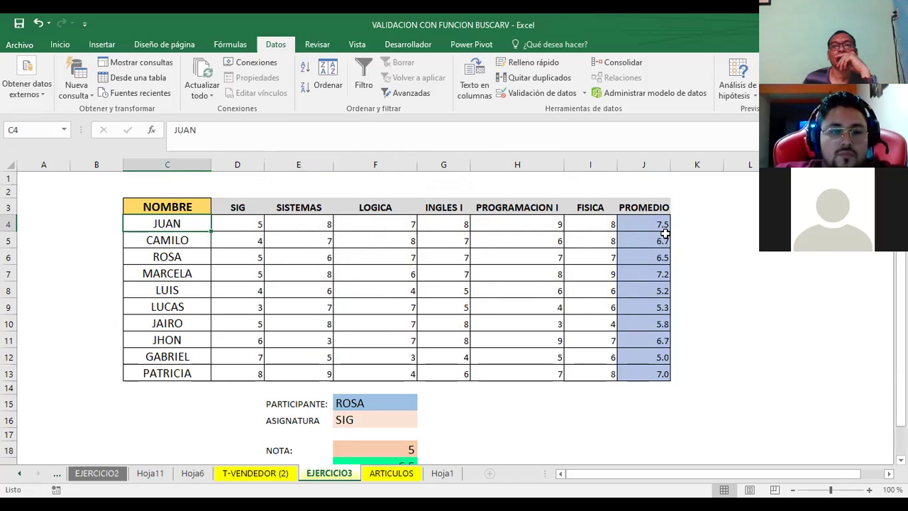
{"action": "scroll", "coordinate": [584, 327], "scroll_direction": "down", "scroll_amount": 2}
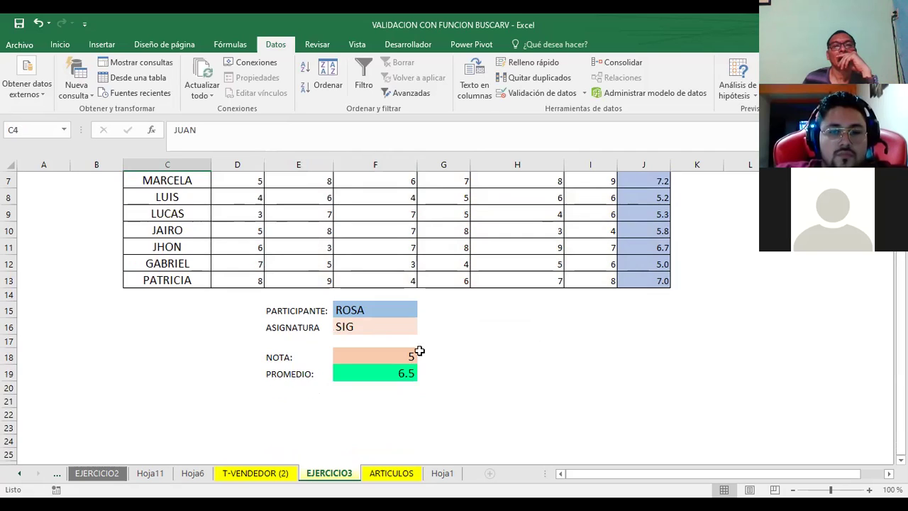
{"action": "left_click", "coordinate": [349, 311]}
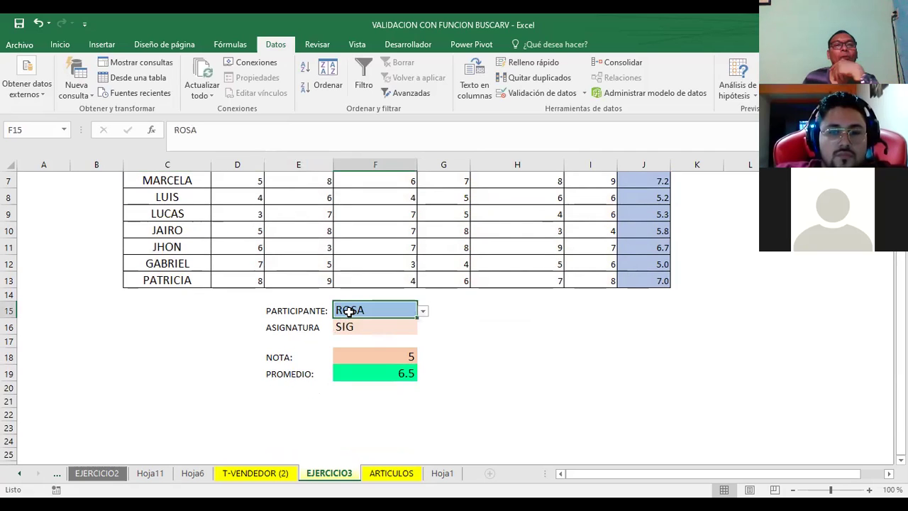
{"action": "left_click", "coordinate": [392, 327]}
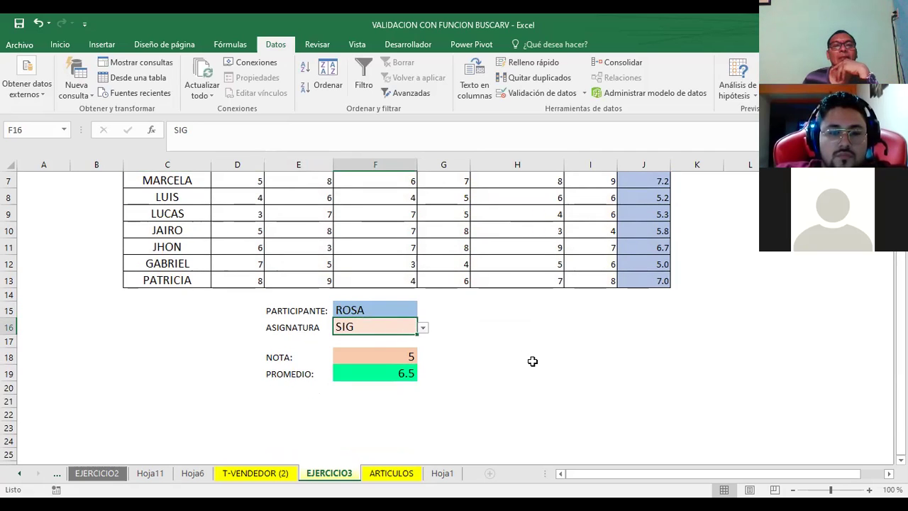
{"action": "scroll", "coordinate": [541, 367], "scroll_direction": "up", "scroll_amount": 2}
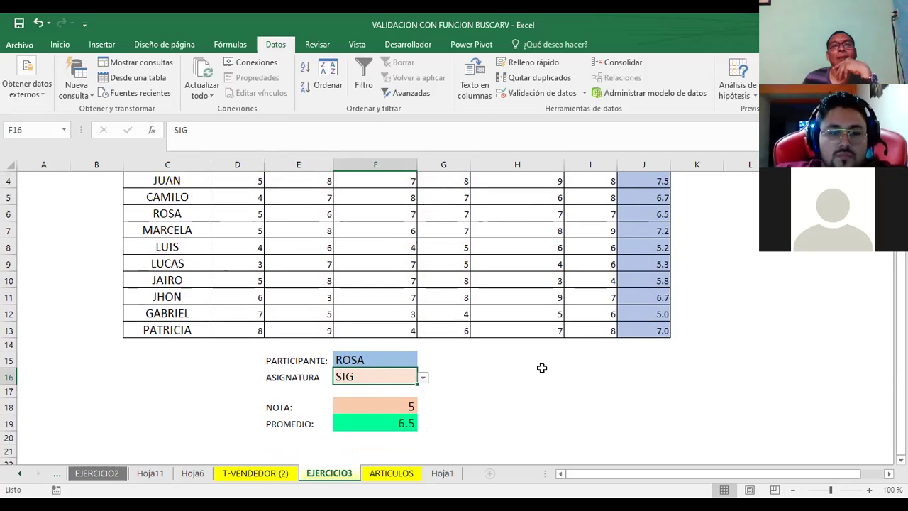
{"action": "scroll", "coordinate": [542, 368], "scroll_direction": "down", "scroll_amount": 2}
{"action": "scroll", "coordinate": [555, 375], "scroll_direction": "up", "scroll_amount": 2}
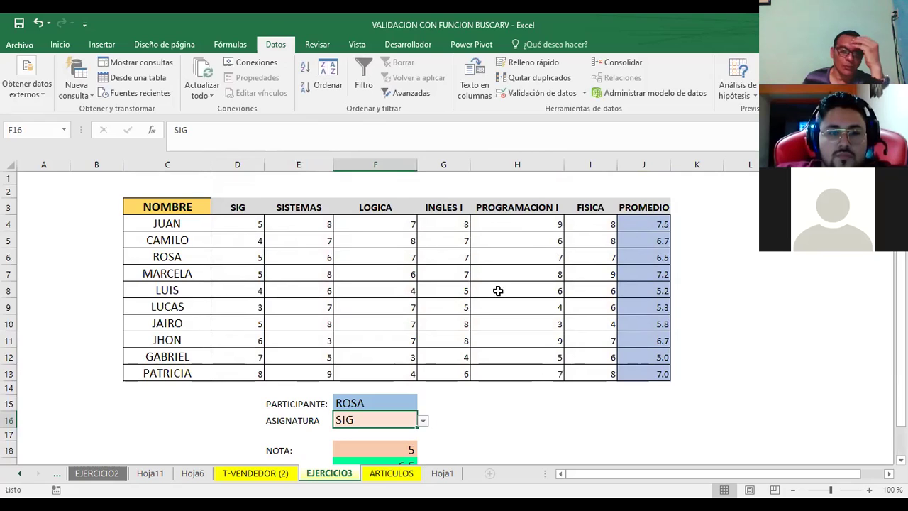
{"action": "scroll", "coordinate": [496, 291], "scroll_direction": "down", "scroll_amount": 2}
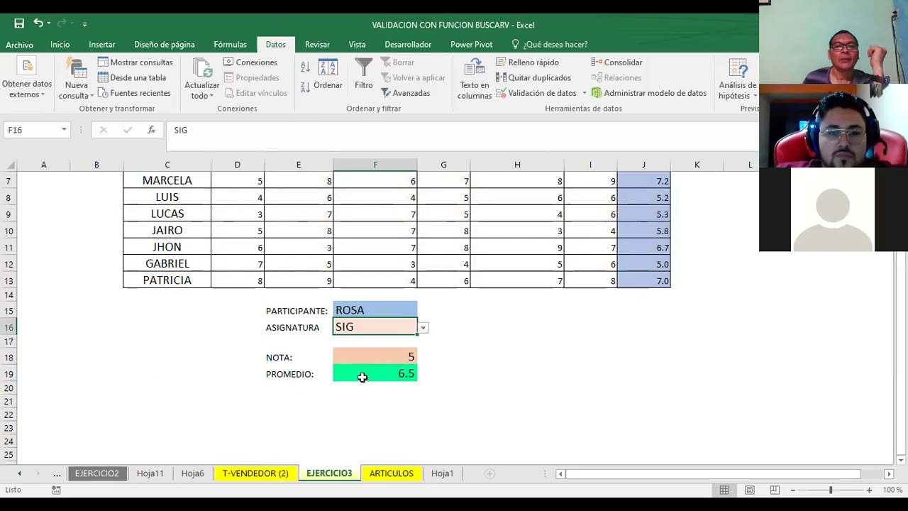
{"action": "left_click", "coordinate": [365, 372]}
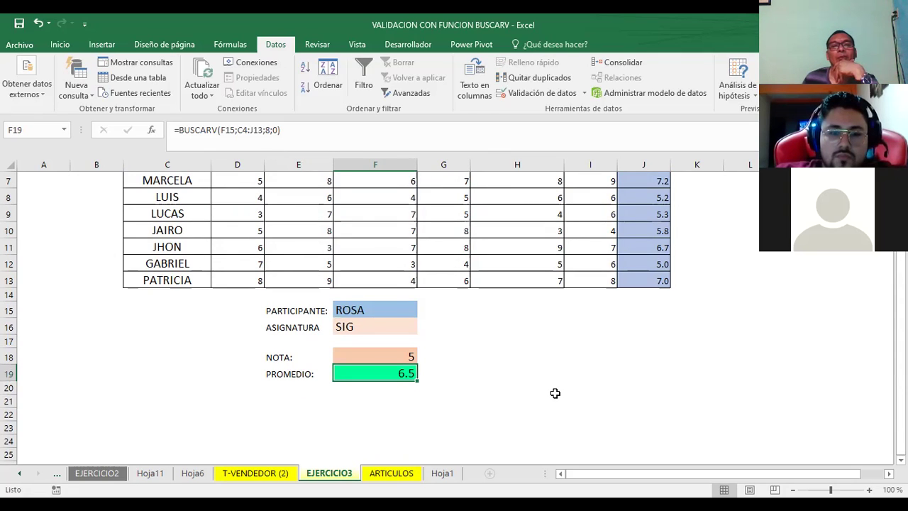
{"action": "scroll", "coordinate": [553, 392], "scroll_direction": "up", "scroll_amount": 1}
{"action": "scroll", "coordinate": [552, 394], "scroll_direction": "up", "scroll_amount": 1}
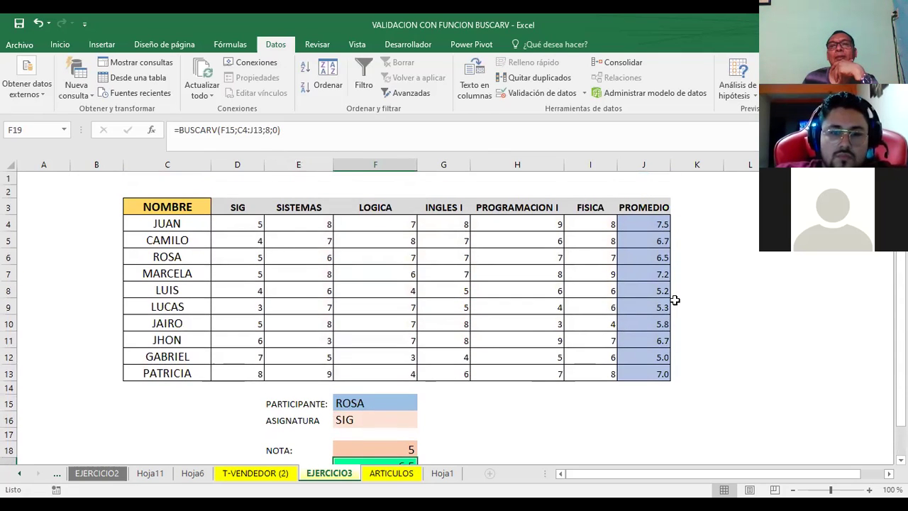
{"action": "left_click", "coordinate": [644, 258]}
{"action": "left_click_drag", "start_coordinate": [171, 257], "coordinate": [634, 252]}
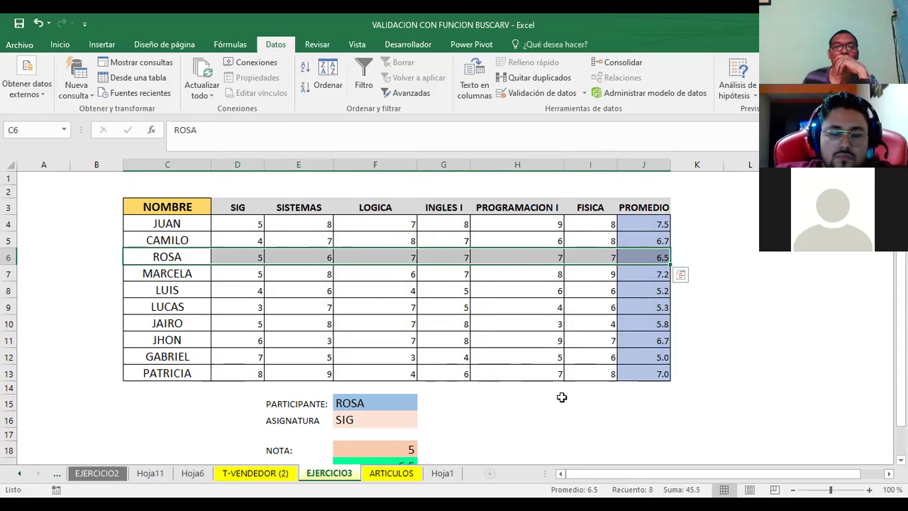
{"action": "scroll", "coordinate": [561, 397], "scroll_direction": "down", "scroll_amount": 1}
{"action": "scroll", "coordinate": [527, 402], "scroll_direction": "down", "scroll_amount": 1}
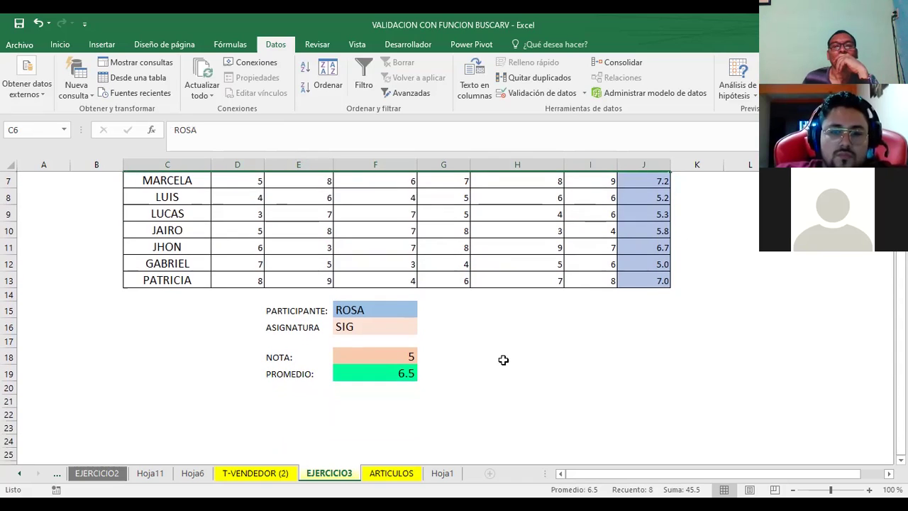
{"action": "left_click", "coordinate": [541, 355]}
Pick the last student from the PARTICIPANTE dropdown and note their SIG grade of 8.
{"action": "left_click", "coordinate": [385, 310]}
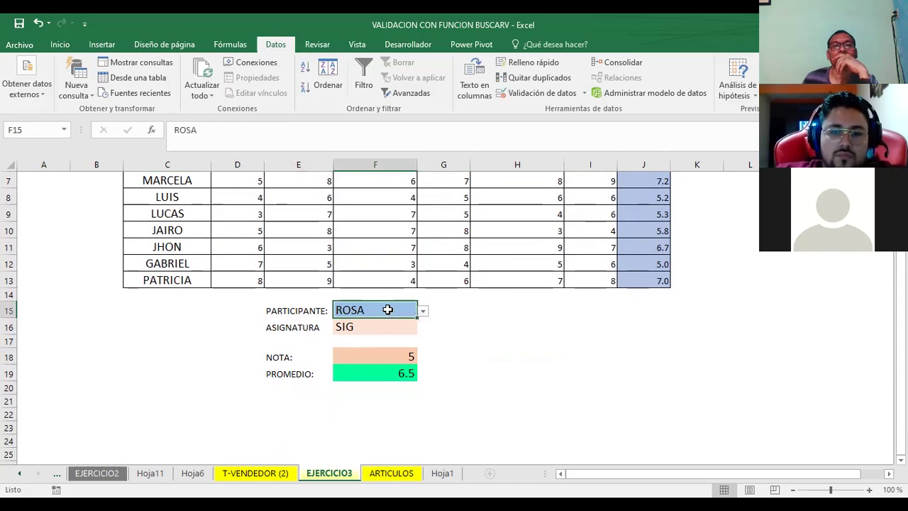
{"action": "left_click", "coordinate": [423, 313]}
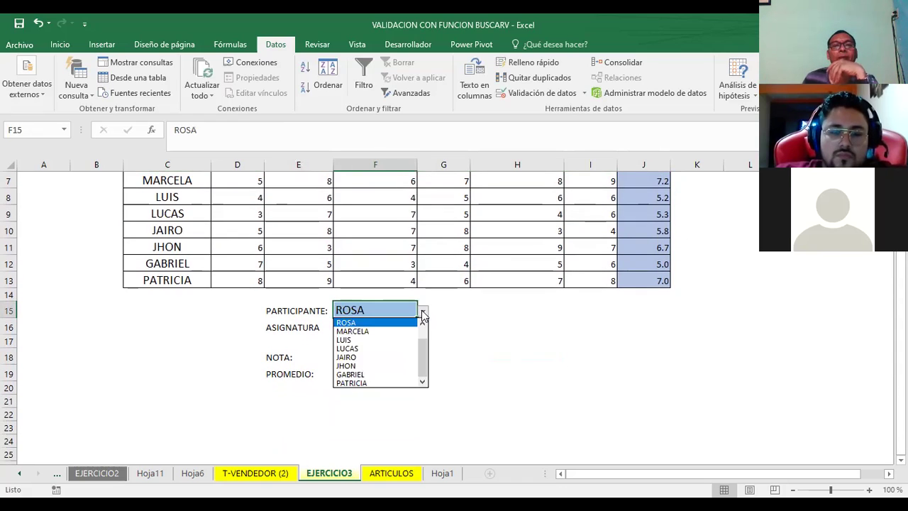
{"action": "left_click", "coordinate": [385, 384]}
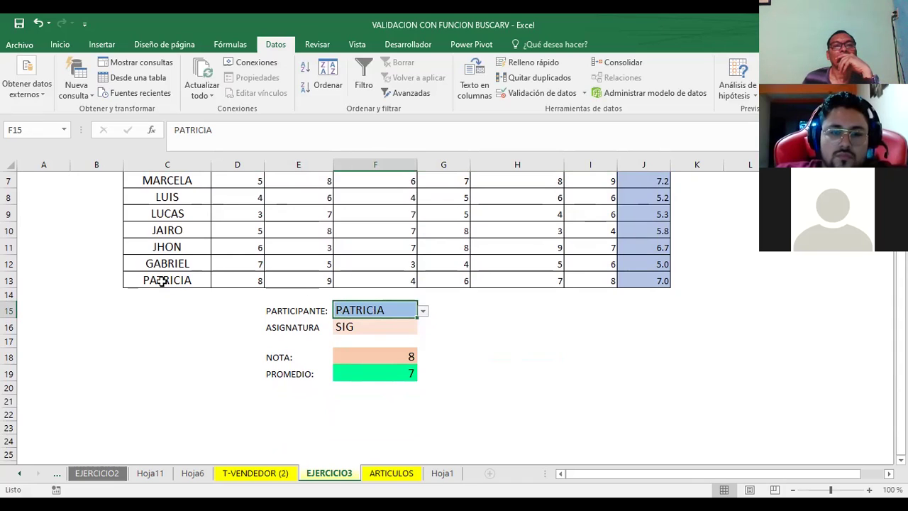
{"action": "left_click", "coordinate": [229, 281]}
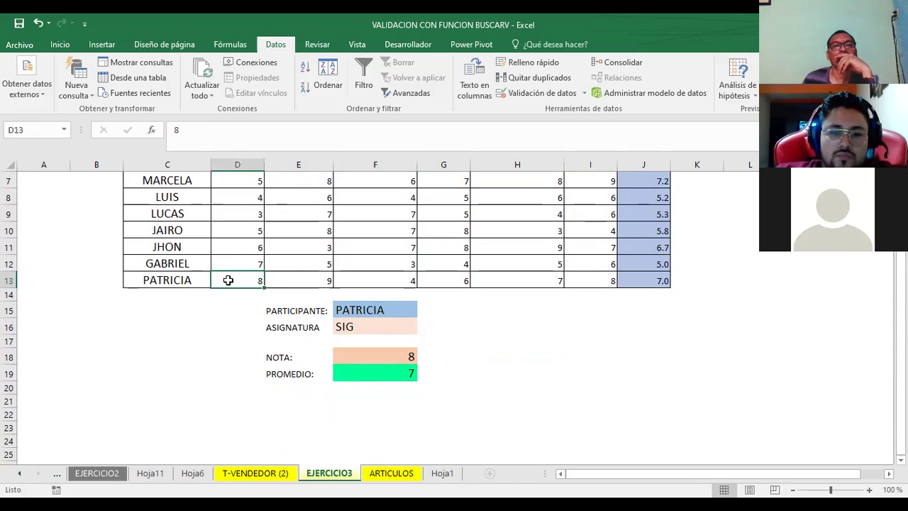
Review the column J average and the INDICE/COINCIDIR and BUSCARV formulas behind NOTA and PROMEDIO.
{"action": "left_click", "coordinate": [658, 277]}
{"action": "left_click", "coordinate": [561, 367]}
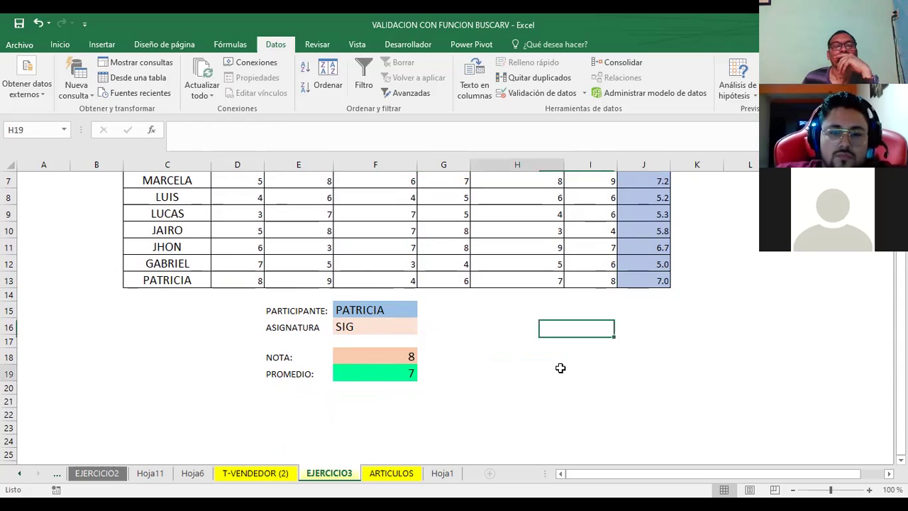
{"action": "left_click", "coordinate": [345, 325]}
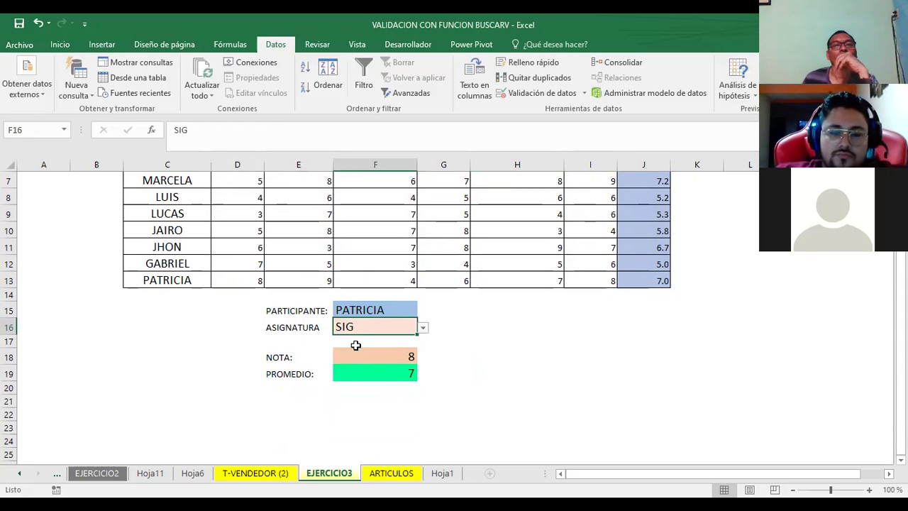
{"action": "left_click", "coordinate": [356, 359]}
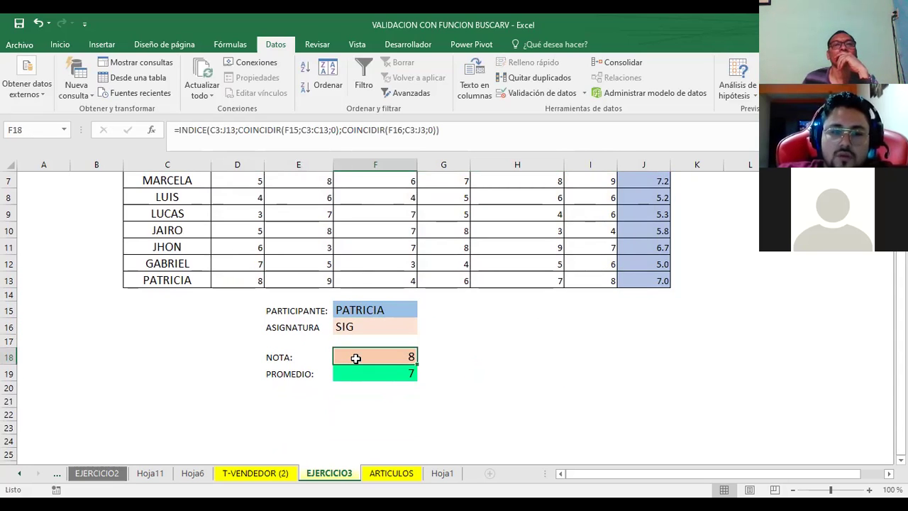
{"action": "left_click", "coordinate": [372, 370]}
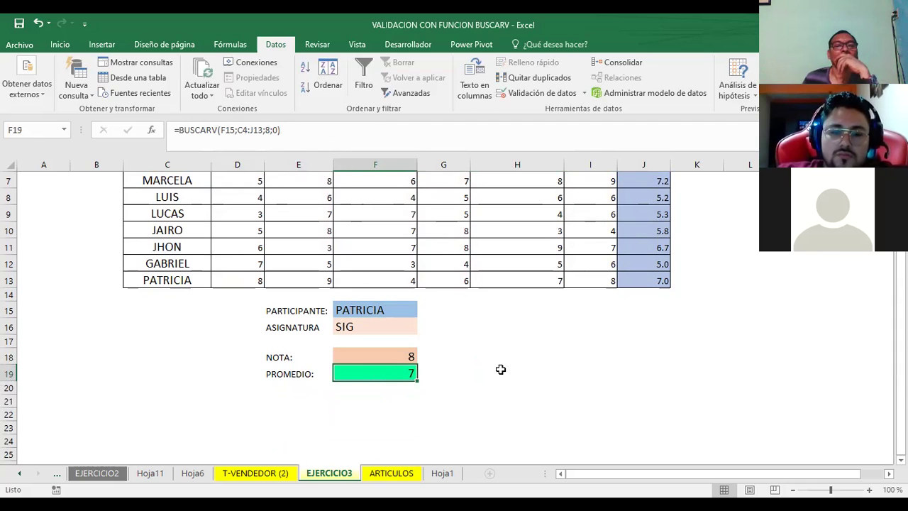
{"action": "scroll", "coordinate": [545, 366], "scroll_direction": "down", "scroll_amount": 1}
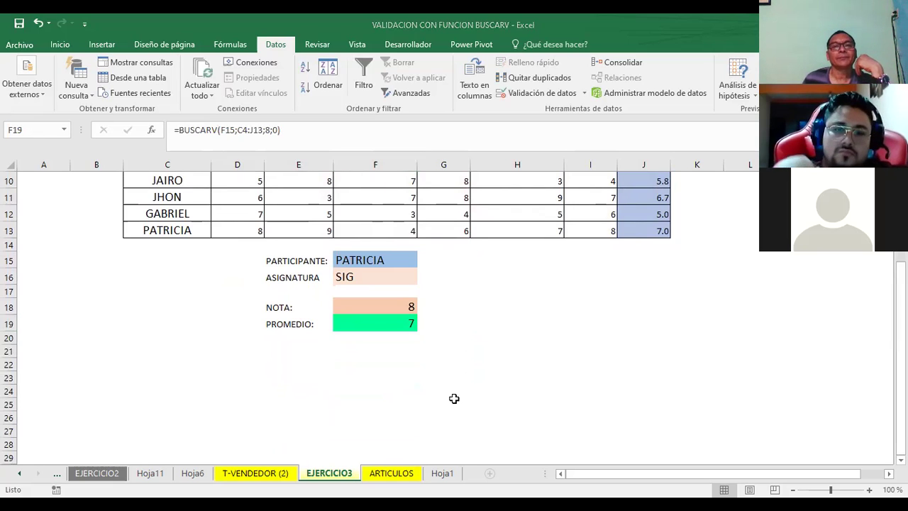
{"action": "key", "text": "alt+Tab"}
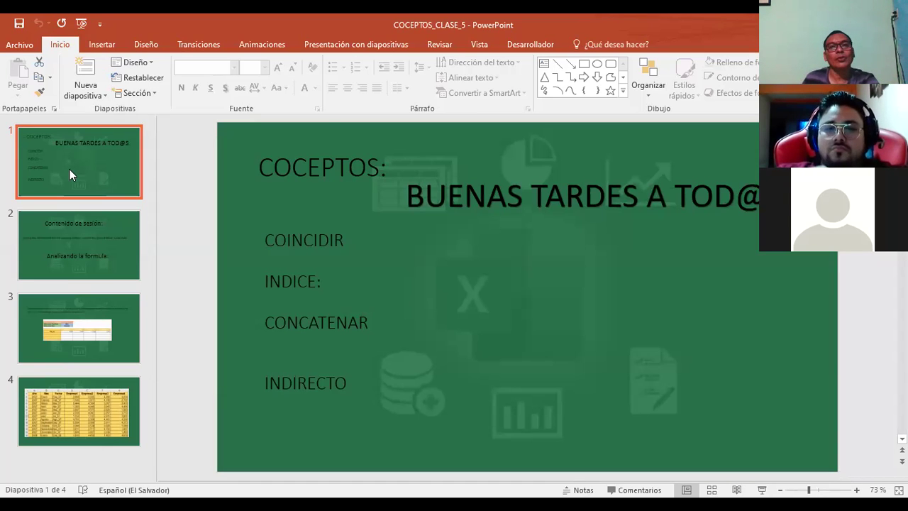
Replace TARDES with NOCHES in the slide 1 greeting, then present the slide full screen.
{"action": "left_click", "coordinate": [523, 195]}
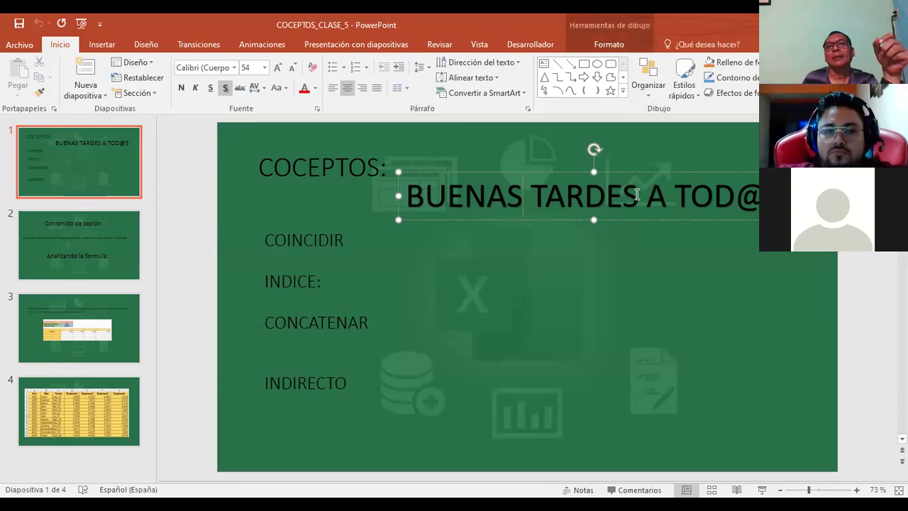
{"action": "left_click_drag", "start_coordinate": [638, 196], "coordinate": [530, 202]}
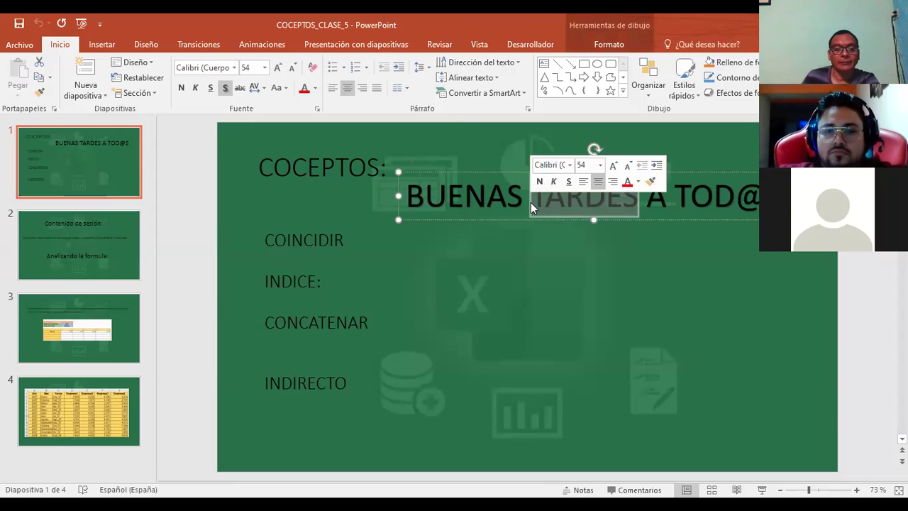
{"action": "type", "text": "NO"}
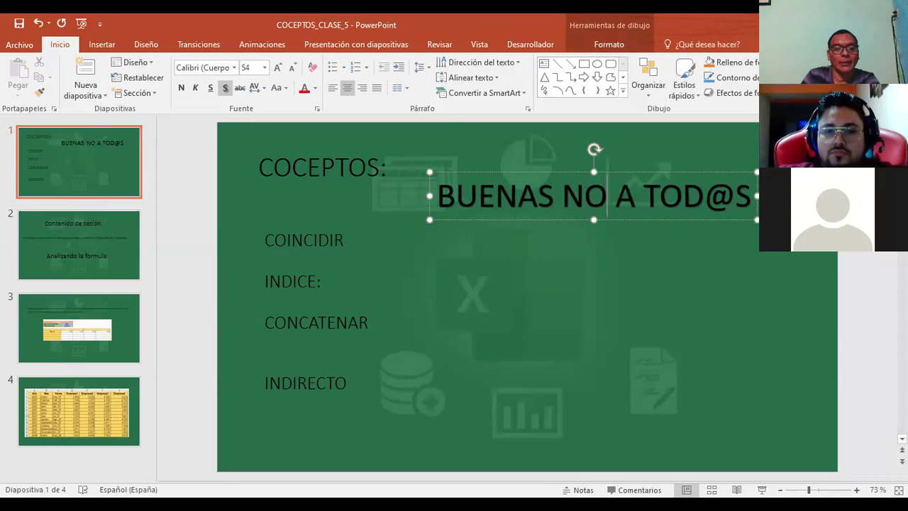
{"action": "type", "text": "CHES"}
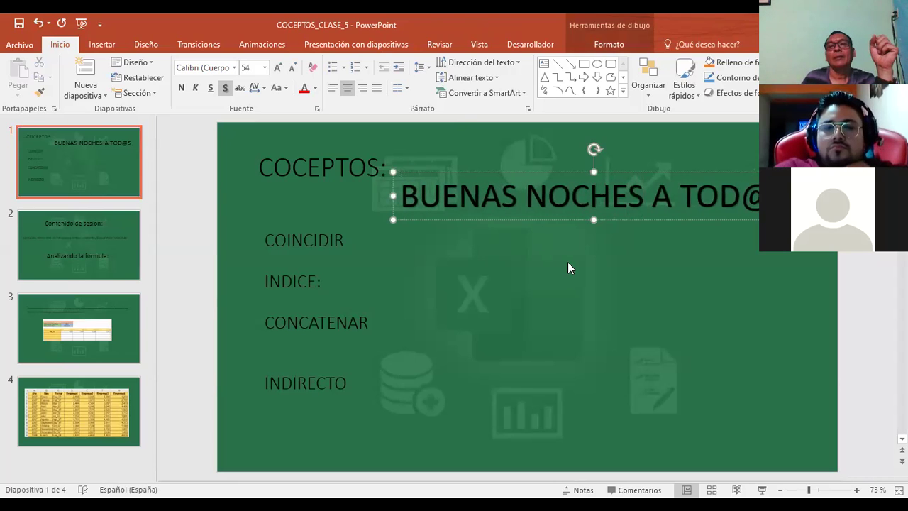
{"action": "left_click", "coordinate": [568, 262]}
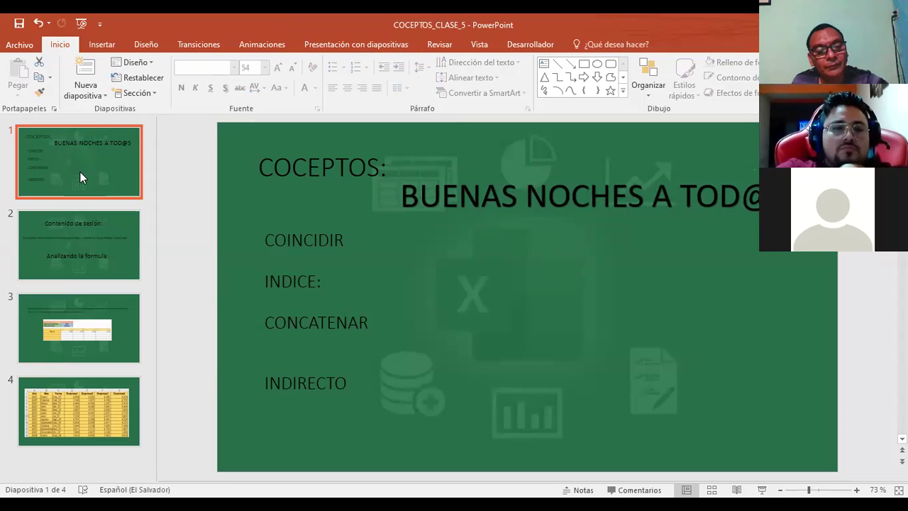
{"action": "key", "text": "F5"}
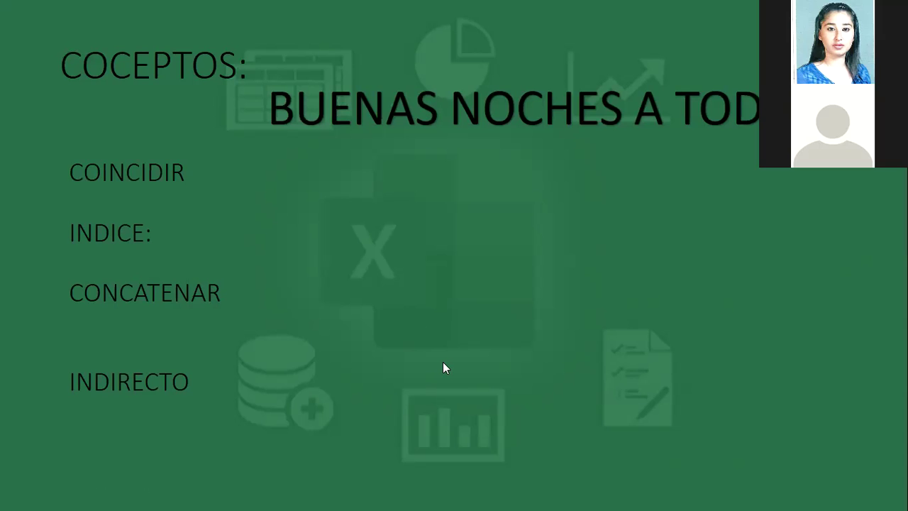
Return to Excel and review the PRECIO lookup formula and the PRODUCTOS (MEMORIAS) and CATEGORIA (A) inputs.
{"action": "key", "text": "alt+Tab"}
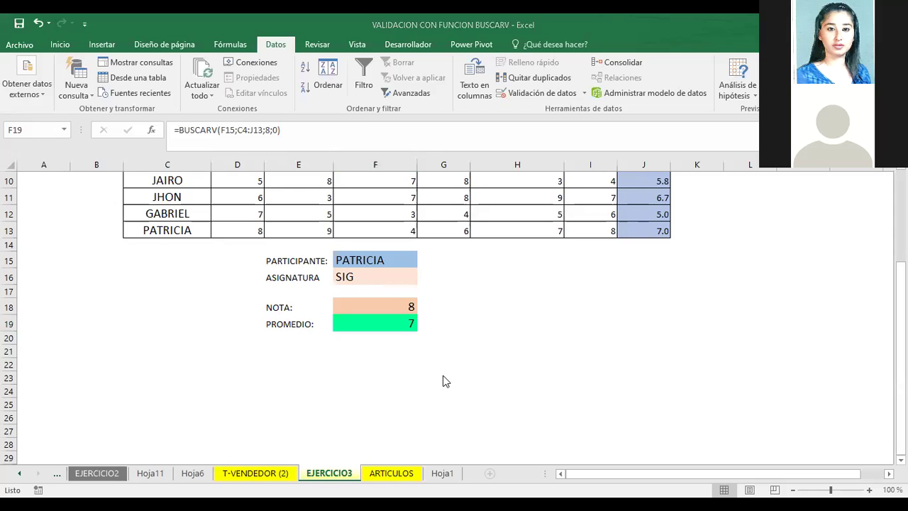
{"action": "scroll", "coordinate": [592, 287], "scroll_direction": "up", "scroll_amount": 2}
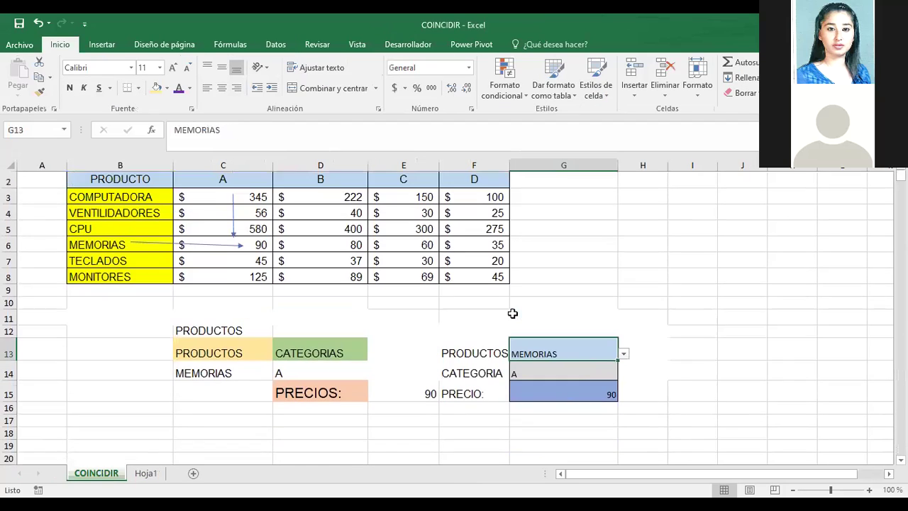
{"action": "scroll", "coordinate": [590, 205], "scroll_direction": "down", "scroll_amount": 1}
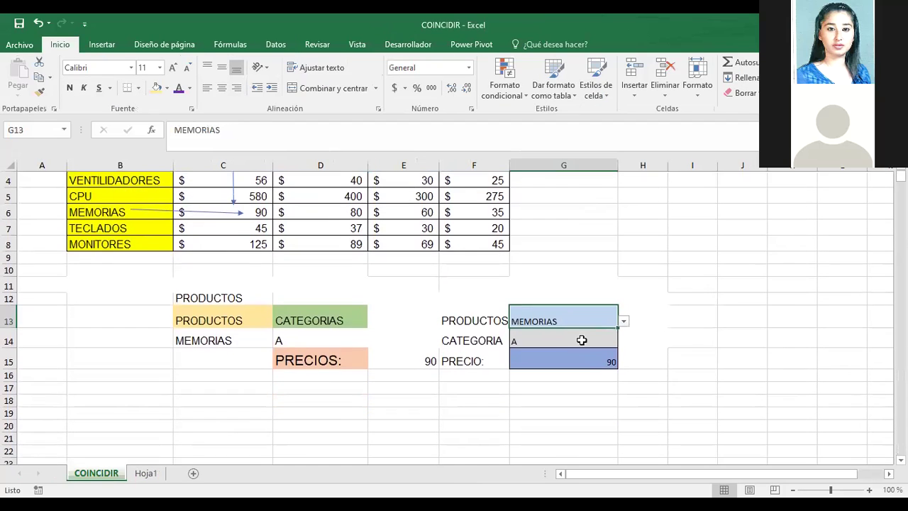
{"action": "left_click", "coordinate": [542, 356]}
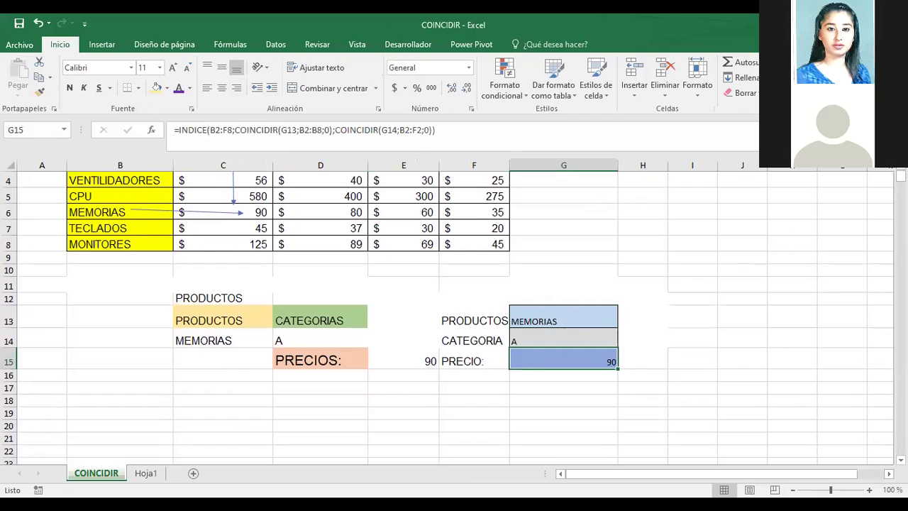
{"action": "left_click", "coordinate": [537, 322]}
{"action": "scroll", "coordinate": [588, 371], "scroll_direction": "up", "scroll_amount": 1}
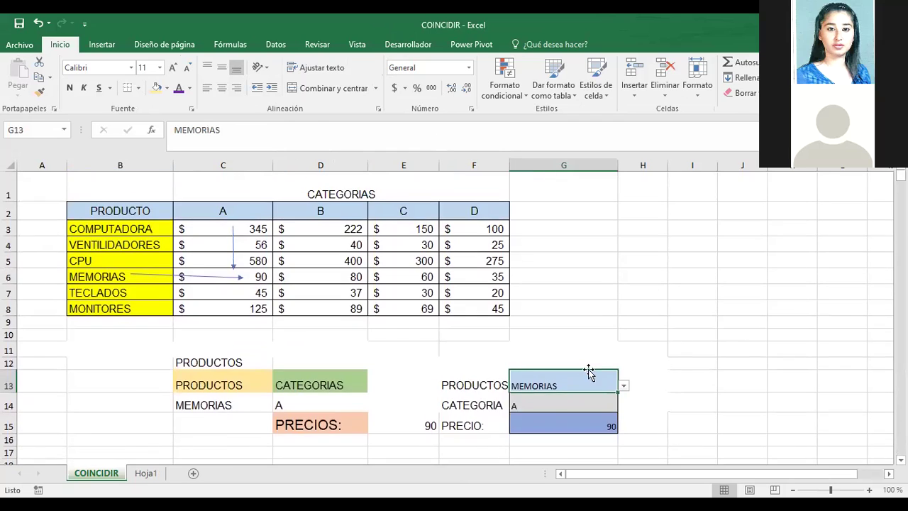
{"action": "left_click", "coordinate": [532, 404]}
{"action": "scroll", "coordinate": [563, 318], "scroll_direction": "down", "scroll_amount": 2}
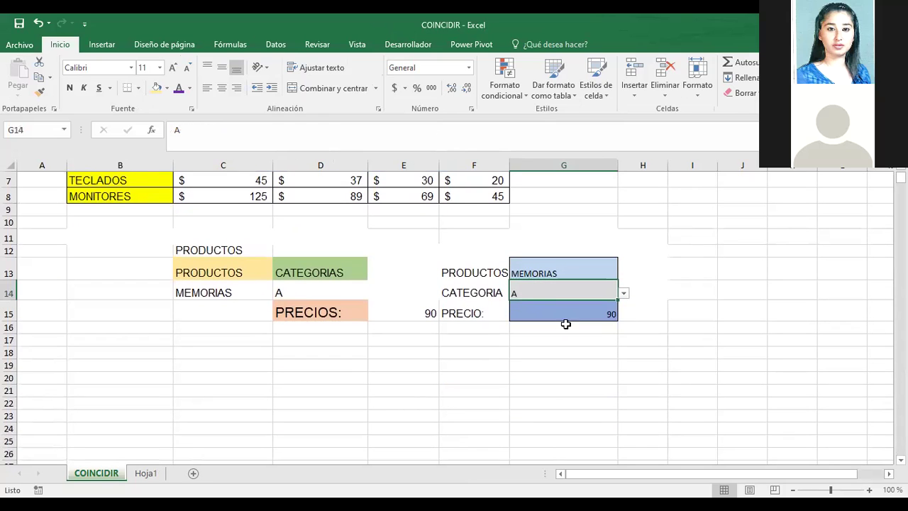
{"action": "scroll", "coordinate": [517, 387], "scroll_direction": "up", "scroll_amount": 1}
{"action": "scroll", "coordinate": [515, 381], "scroll_direction": "up", "scroll_amount": 1}
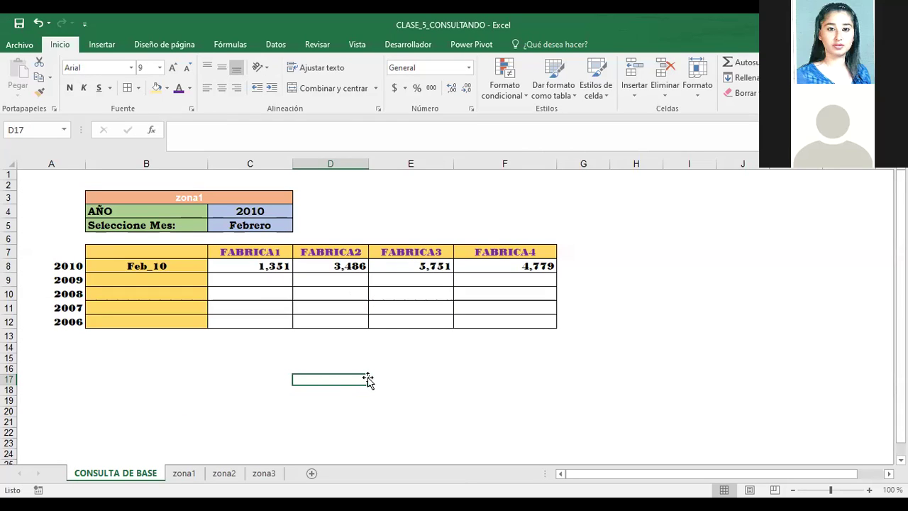
Inspect B8's CONCATENAR formula joining month and year into Feb_10.
{"action": "left_click", "coordinate": [139, 402]}
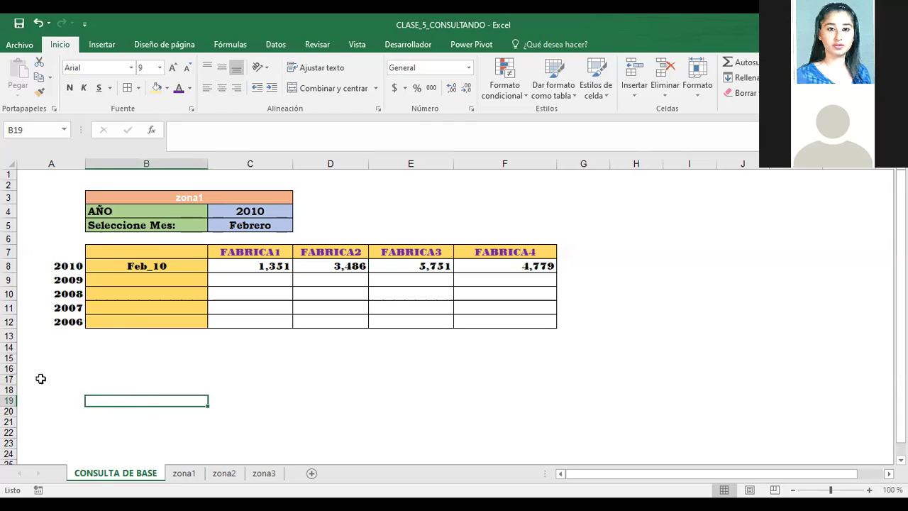
{"action": "left_click", "coordinate": [122, 266]}
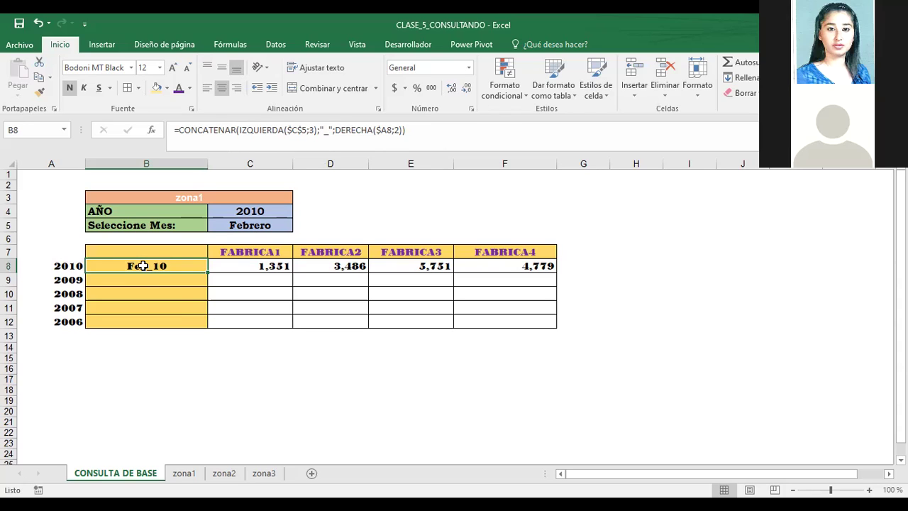
{"action": "double_click", "coordinate": [143, 266]}
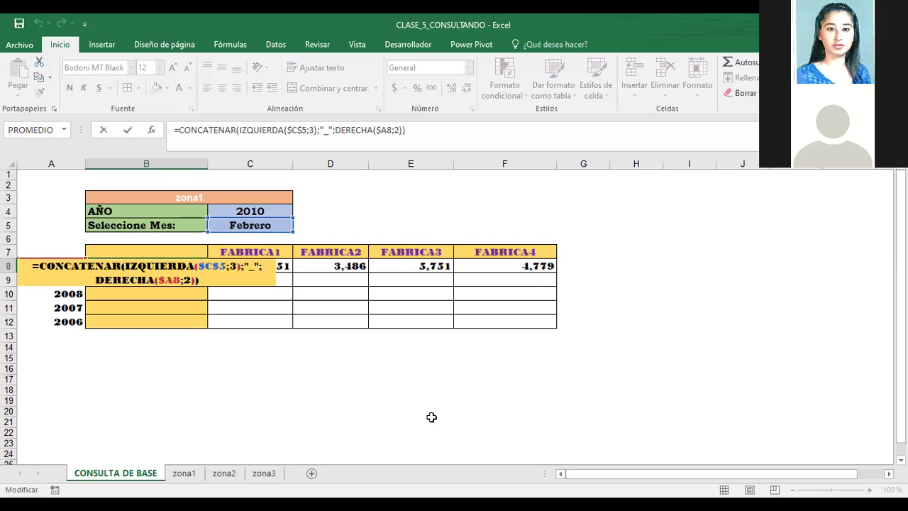
{"action": "key", "text": "ctrl+Return"}
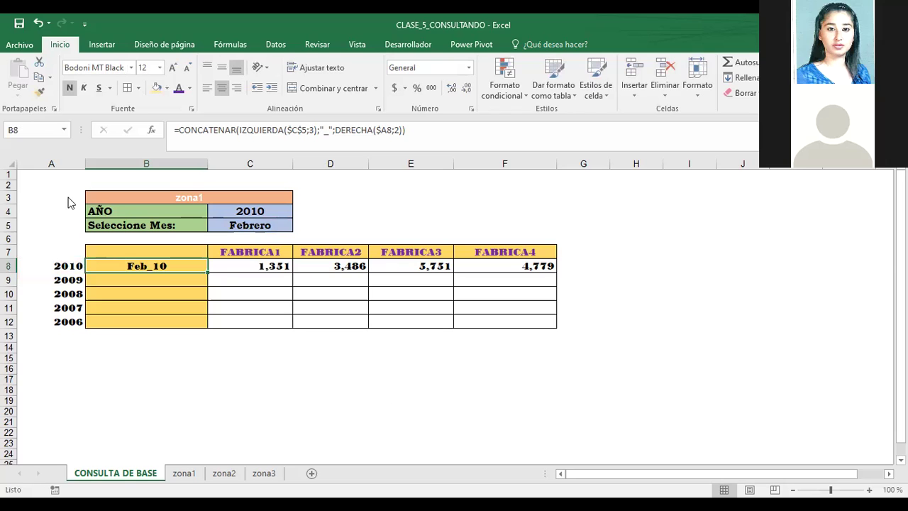
On the zona3 sheet, widen columns D and E so FABRICA1 and FABRICA2 fit.
{"action": "left_click", "coordinate": [185, 475]}
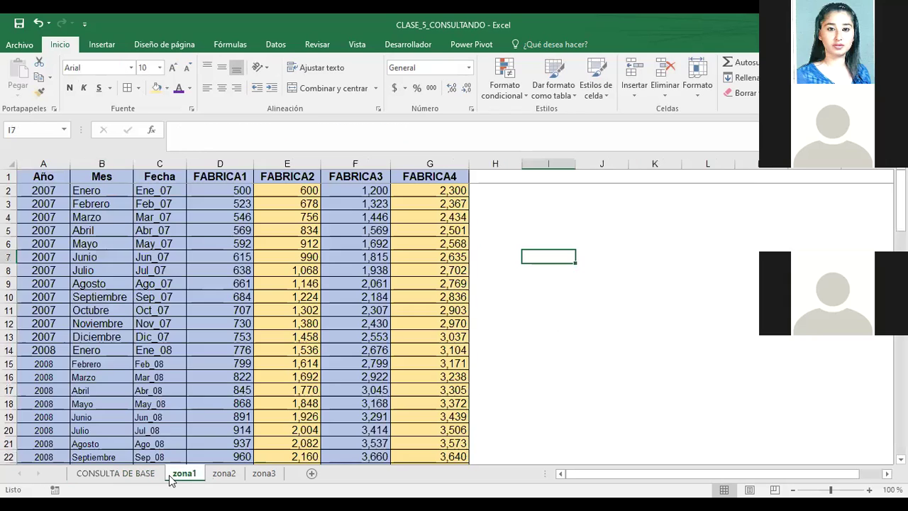
{"action": "left_click", "coordinate": [224, 474]}
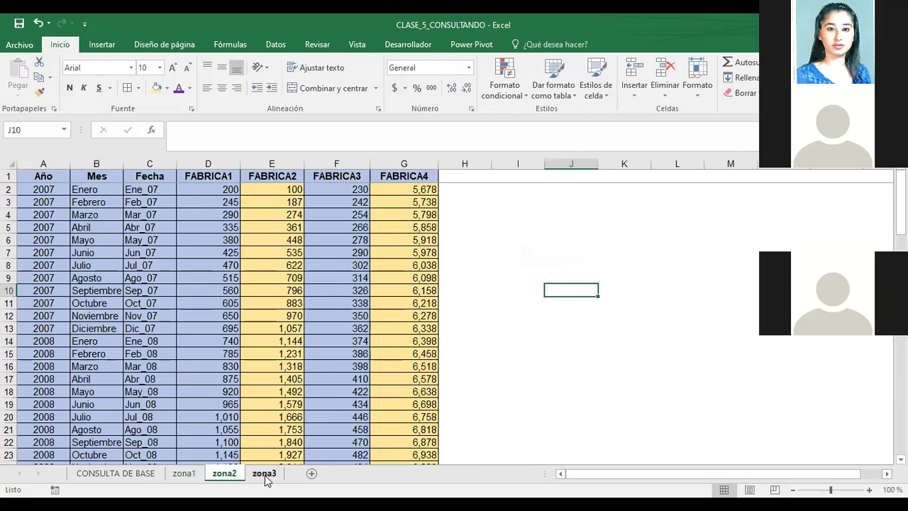
{"action": "left_click", "coordinate": [264, 474]}
{"action": "left_click", "coordinate": [524, 364]}
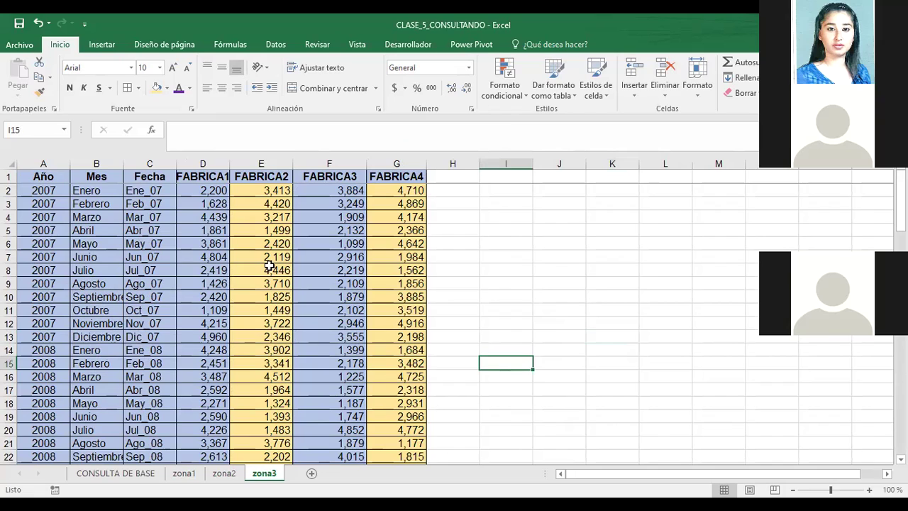
{"action": "left_click_drag", "start_coordinate": [229, 168], "coordinate": [242, 167]}
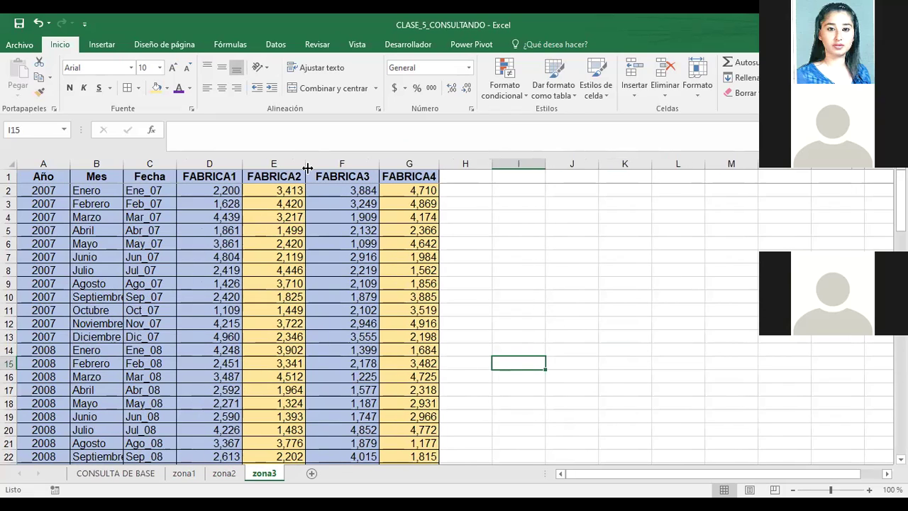
{"action": "left_click_drag", "start_coordinate": [306, 167], "coordinate": [324, 167]}
{"action": "left_click", "coordinate": [575, 225]}
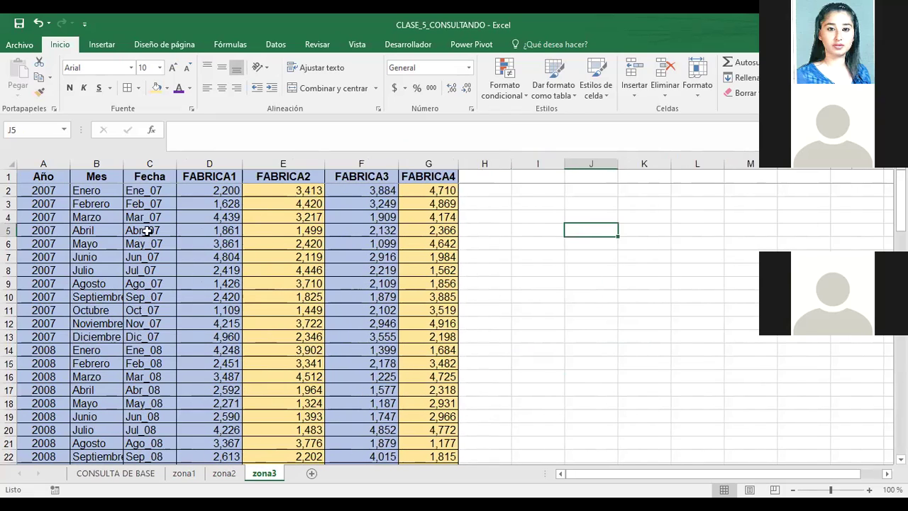
Review cells A2 (2007), B2 (Enero) and the C2 date-key formula, then cycle through the zona sheets.
{"action": "left_click", "coordinate": [39, 190]}
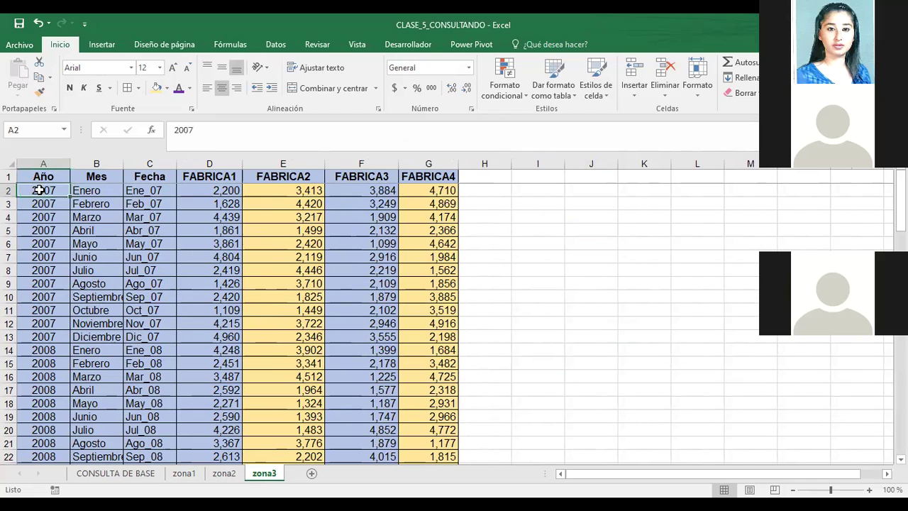
{"action": "left_click", "coordinate": [95, 192]}
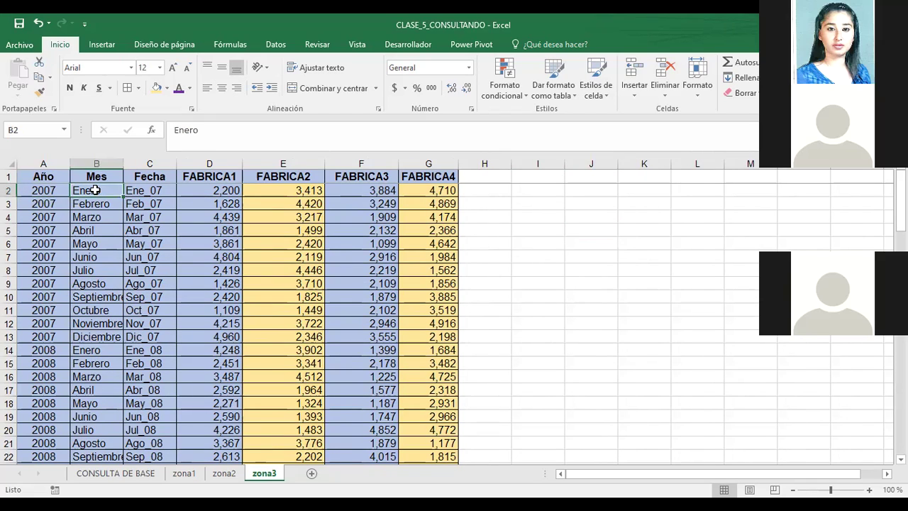
{"action": "left_click", "coordinate": [145, 190]}
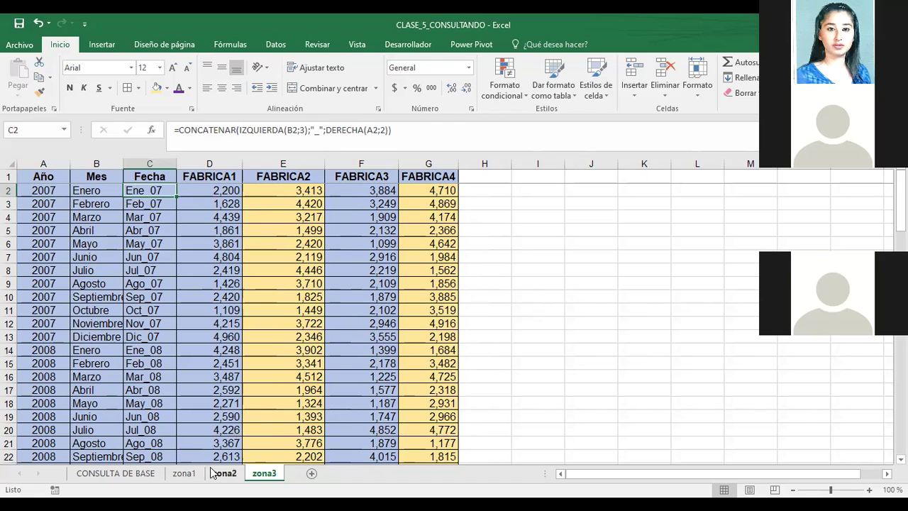
{"action": "left_click", "coordinate": [183, 474]}
{"action": "left_click", "coordinate": [223, 473]}
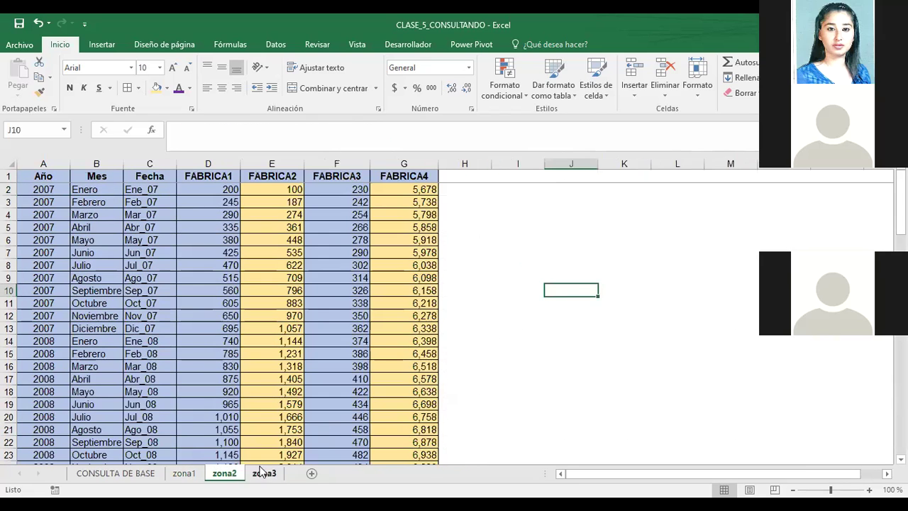
{"action": "left_click", "coordinate": [264, 473]}
{"action": "left_click", "coordinate": [189, 478]}
{"action": "left_click", "coordinate": [224, 475]}
{"action": "left_click", "coordinate": [264, 475]}
{"action": "left_click", "coordinate": [183, 473]}
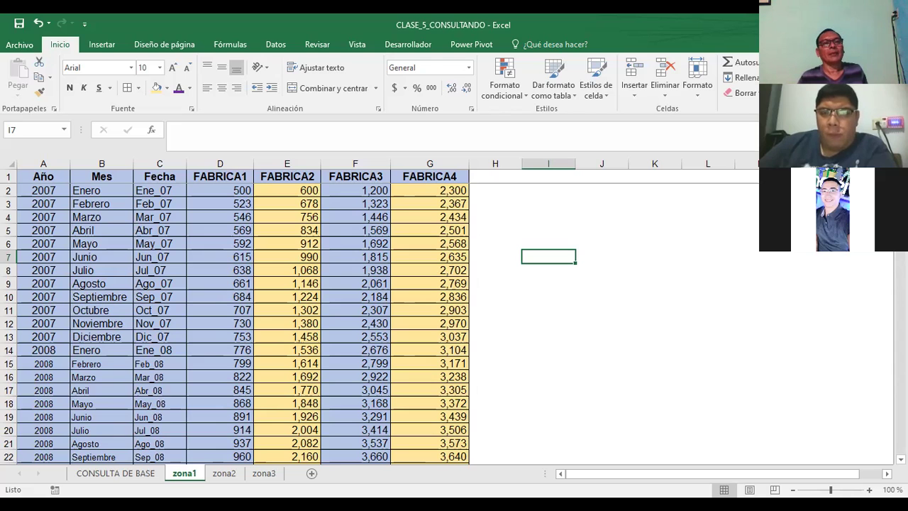
Cycle through zona2, zona3 and zona1, then return to CONSULTA DE BASE and select year cell C4.
{"action": "left_click", "coordinate": [222, 474]}
{"action": "left_click", "coordinate": [264, 474]}
{"action": "left_click", "coordinate": [222, 474]}
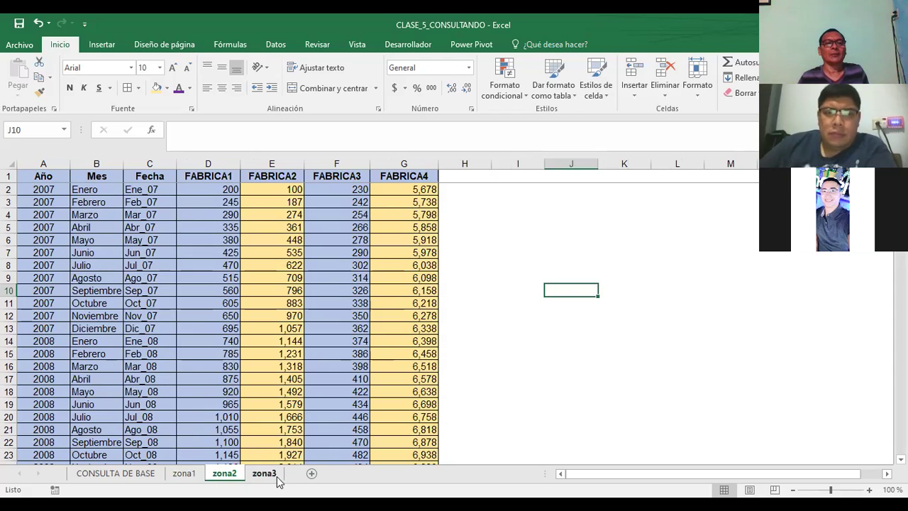
{"action": "left_click", "coordinate": [179, 474]}
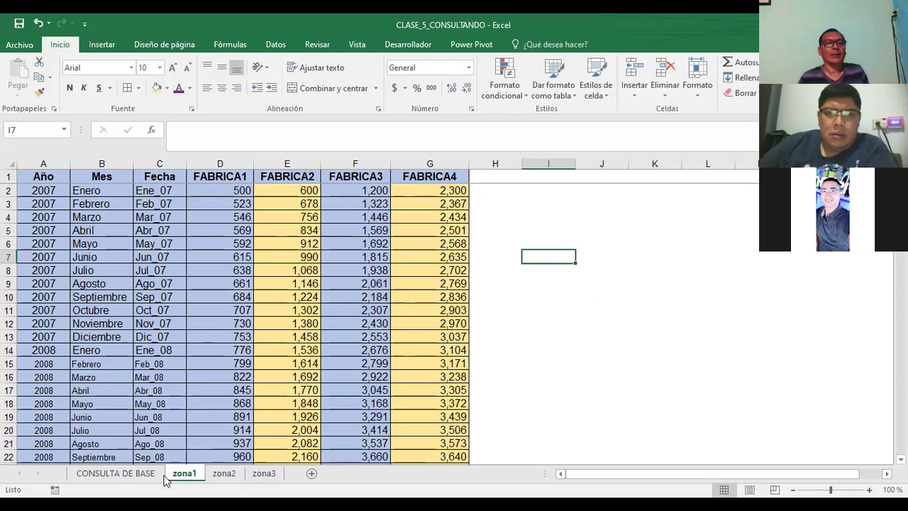
{"action": "left_click", "coordinate": [130, 475]}
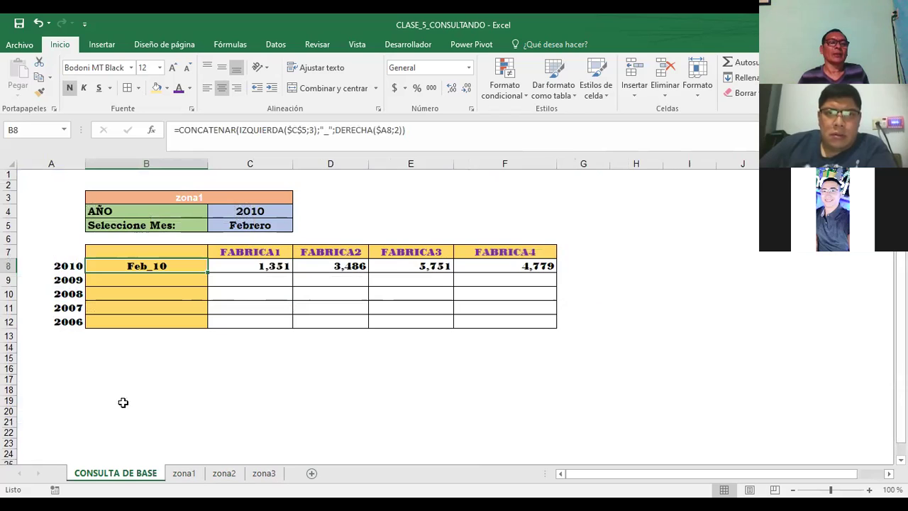
{"action": "left_click", "coordinate": [142, 368]}
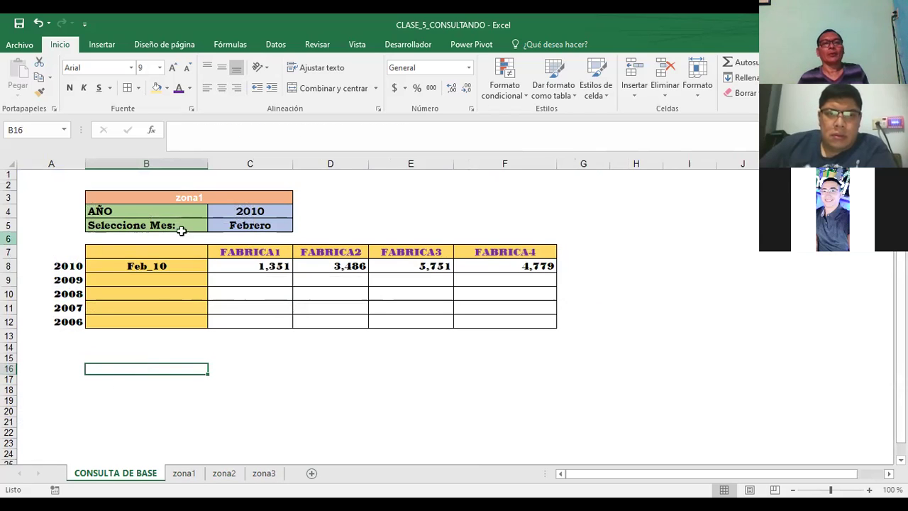
{"action": "left_click", "coordinate": [258, 211]}
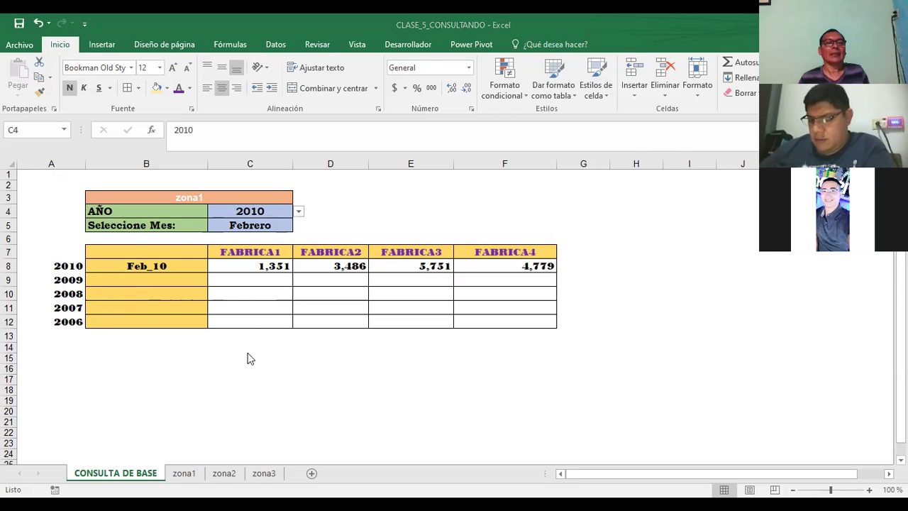
Open the zona1 sheet and scroll through its 2007–2014 monthly factory figures.
{"action": "left_click", "coordinate": [181, 473]}
{"action": "scroll", "coordinate": [90, 308], "scroll_direction": "down", "scroll_amount": 2}
{"action": "scroll", "coordinate": [90, 305], "scroll_direction": "down", "scroll_amount": 5}
{"action": "scroll", "coordinate": [89, 305], "scroll_direction": "down", "scroll_amount": 9}
{"action": "scroll", "coordinate": [92, 304], "scroll_direction": "down", "scroll_amount": 4}
{"action": "scroll", "coordinate": [94, 305], "scroll_direction": "down", "scroll_amount": 5}
{"action": "scroll", "coordinate": [96, 311], "scroll_direction": "up", "scroll_amount": 20}
{"action": "scroll", "coordinate": [96, 311], "scroll_direction": "up", "scroll_amount": 5}
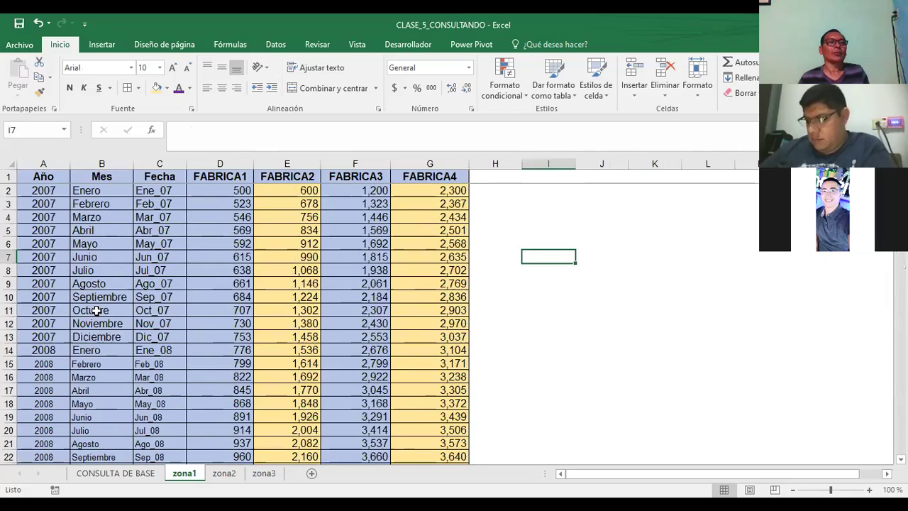
{"action": "scroll", "coordinate": [97, 314], "scroll_direction": "down", "scroll_amount": 5}
{"action": "scroll", "coordinate": [99, 316], "scroll_direction": "down", "scroll_amount": 7}
{"action": "scroll", "coordinate": [104, 322], "scroll_direction": "down", "scroll_amount": 4}
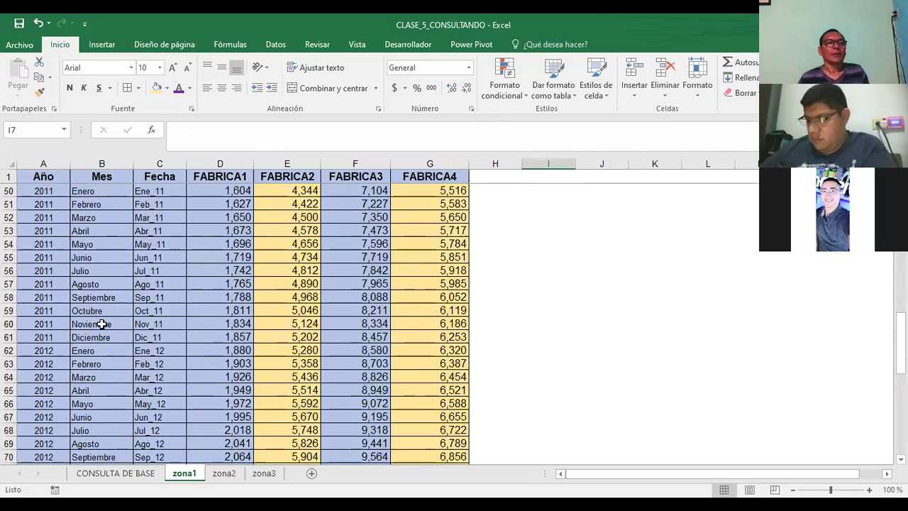
{"action": "scroll", "coordinate": [105, 336], "scroll_direction": "down", "scroll_amount": 9}
{"action": "scroll", "coordinate": [105, 336], "scroll_direction": "down", "scroll_amount": 5}
{"action": "scroll", "coordinate": [107, 272], "scroll_direction": "up", "scroll_amount": 4}
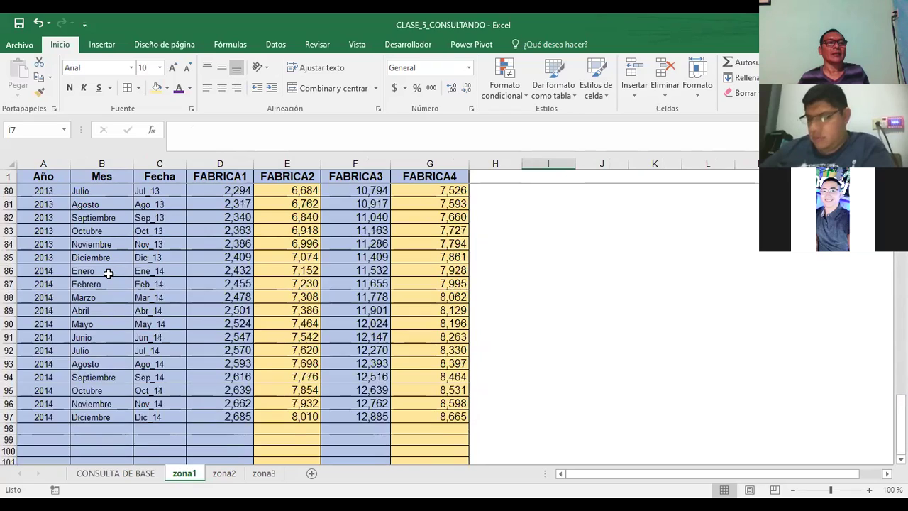
{"action": "scroll", "coordinate": [108, 274], "scroll_direction": "up", "scroll_amount": 6}
{"action": "scroll", "coordinate": [106, 273], "scroll_direction": "up", "scroll_amount": 3}
{"action": "scroll", "coordinate": [99, 275], "scroll_direction": "up", "scroll_amount": 7}
{"action": "scroll", "coordinate": [94, 276], "scroll_direction": "up", "scroll_amount": 4}
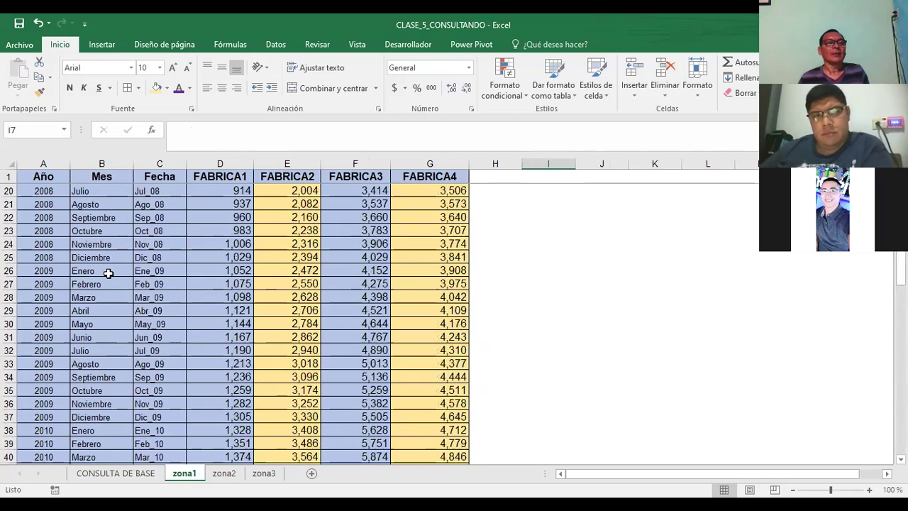
{"action": "scroll", "coordinate": [91, 276], "scroll_direction": "up", "scroll_amount": 5}
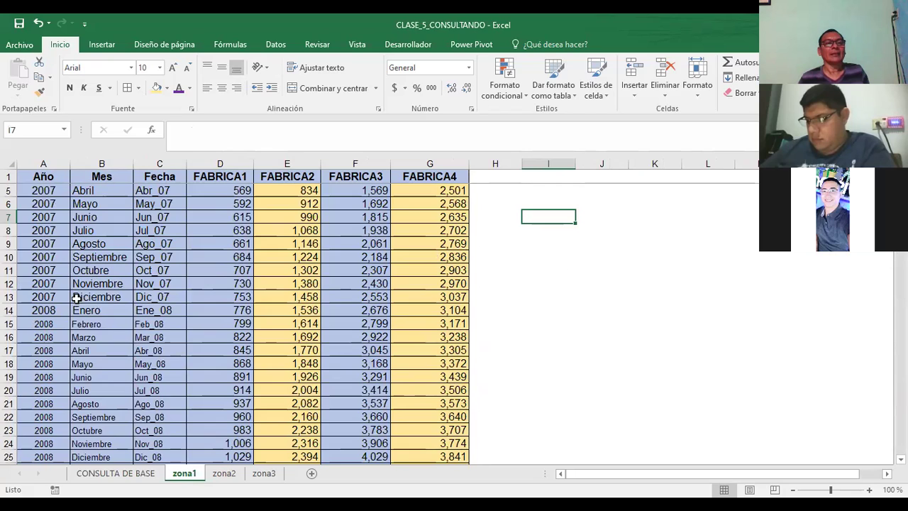
{"action": "scroll", "coordinate": [85, 280], "scroll_direction": "down", "scroll_amount": 3}
{"action": "scroll", "coordinate": [92, 291], "scroll_direction": "down", "scroll_amount": 9}
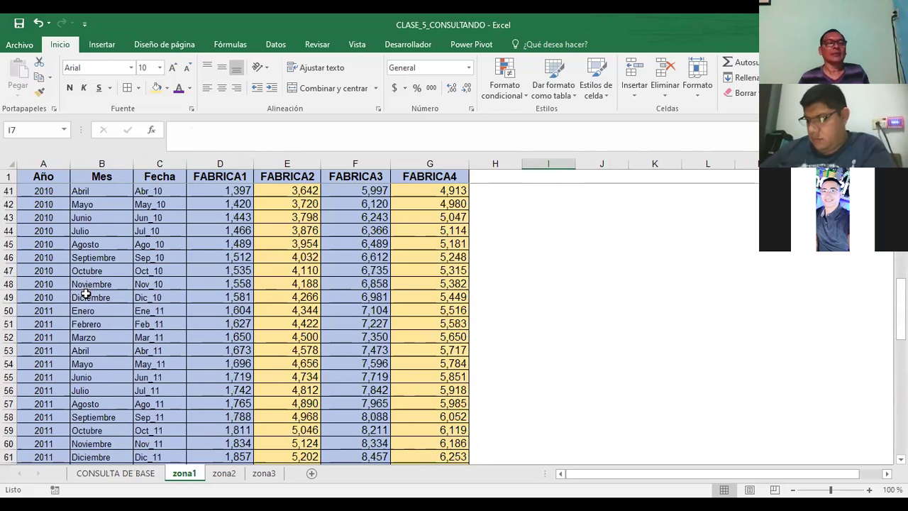
{"action": "scroll", "coordinate": [113, 319], "scroll_direction": "down", "scroll_amount": 4}
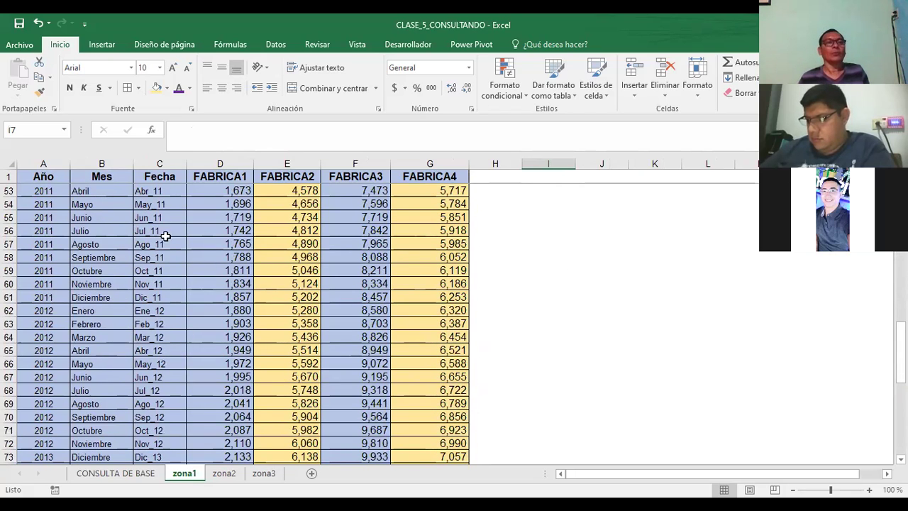
{"action": "scroll", "coordinate": [288, 265], "scroll_direction": "up", "scroll_amount": 7}
{"action": "scroll", "coordinate": [287, 265], "scroll_direction": "up", "scroll_amount": 10}
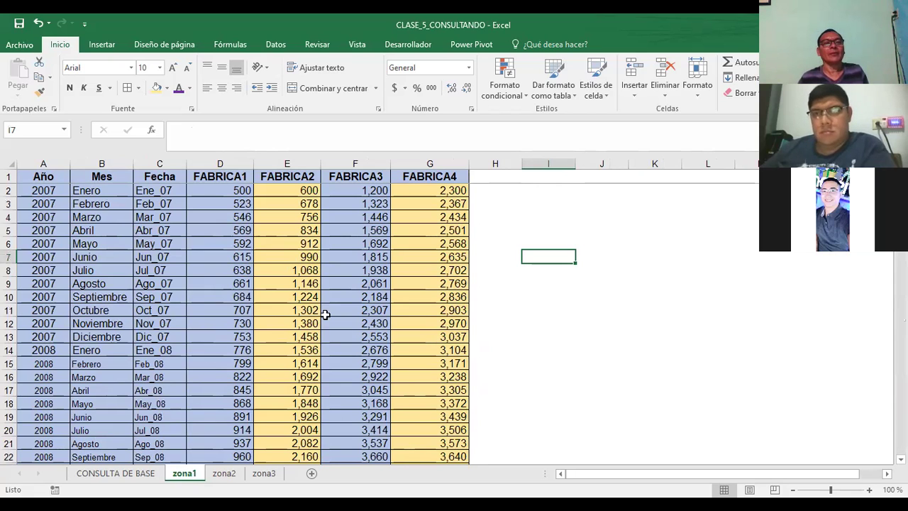
{"action": "scroll", "coordinate": [179, 273], "scroll_direction": "down", "scroll_amount": 1}
{"action": "scroll", "coordinate": [178, 273], "scroll_direction": "up", "scroll_amount": 1}
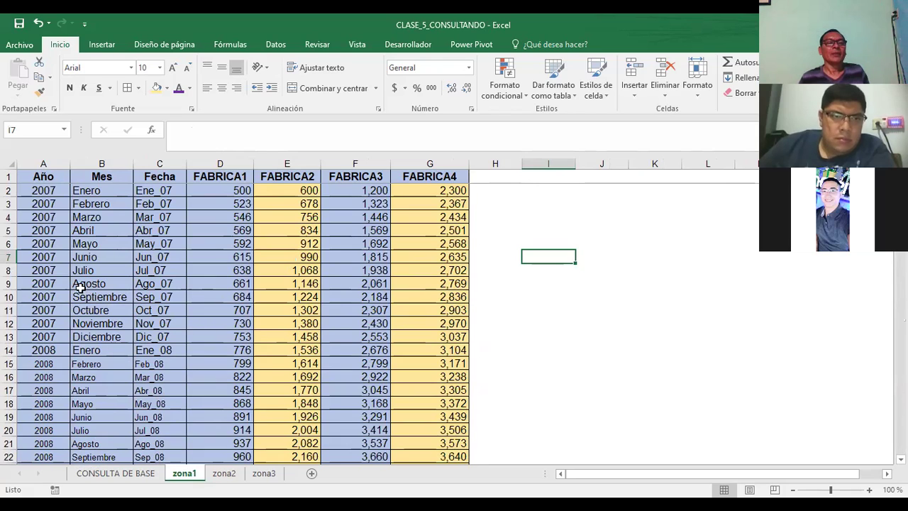
Select year cell A4, then the empty cell H23 beside the FABRICA table.
{"action": "left_click", "coordinate": [34, 216]}
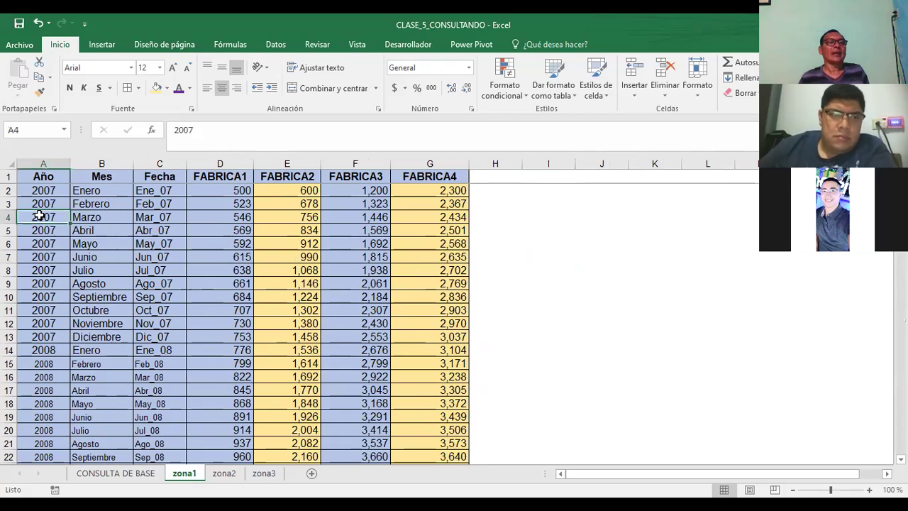
{"action": "scroll", "coordinate": [79, 357], "scroll_direction": "down", "scroll_amount": 4}
{"action": "scroll", "coordinate": [75, 357], "scroll_direction": "down", "scroll_amount": 3}
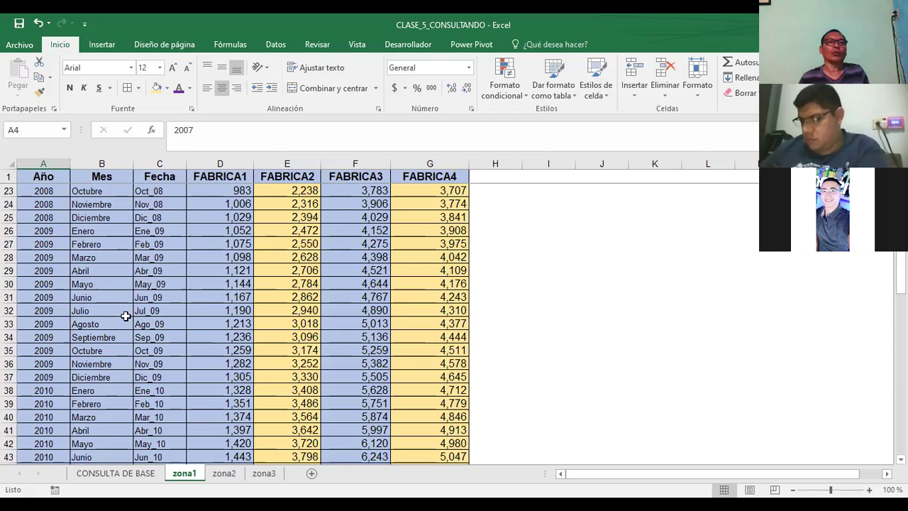
{"action": "left_click", "coordinate": [496, 187]}
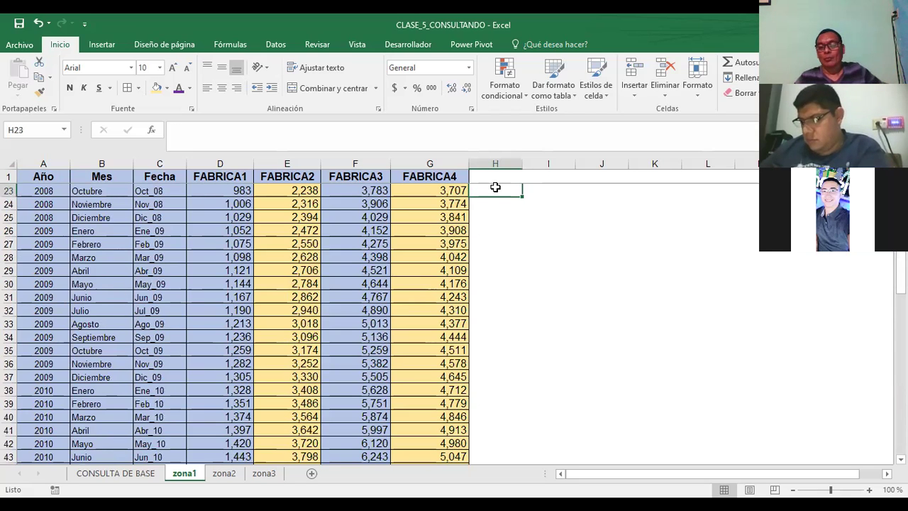
Fill H23:H34 with the year series 2002–2013, then delete it so column H is empty.
{"action": "type", "text": "2002"}
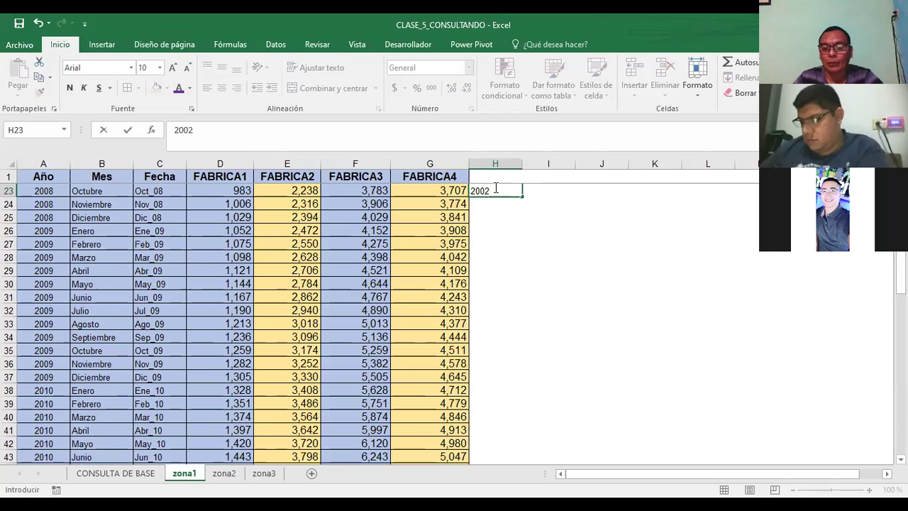
{"action": "key", "text": "Tab"}
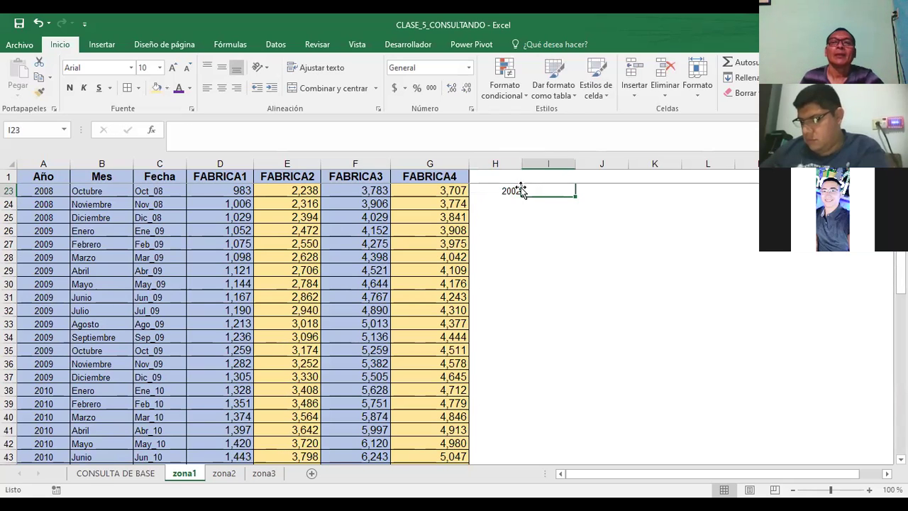
{"action": "left_click", "coordinate": [517, 191]}
{"action": "left_click", "coordinate": [520, 197]}
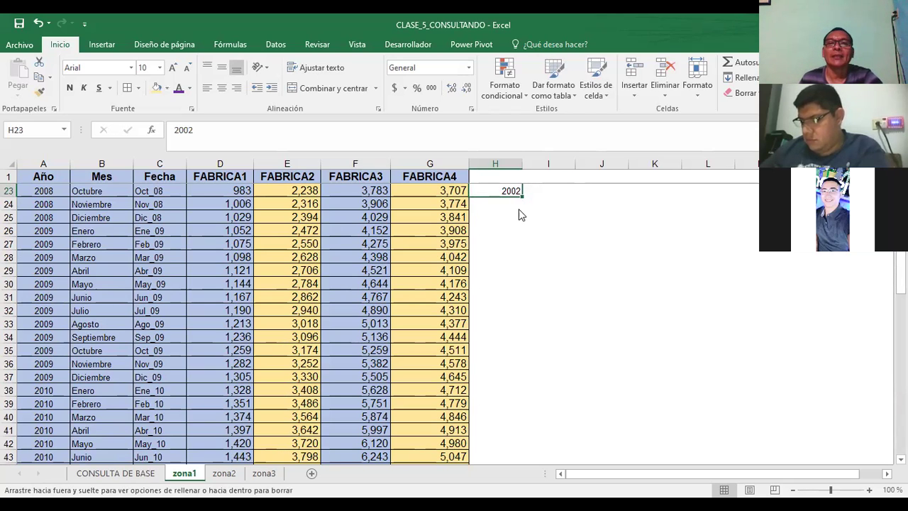
{"action": "left_click_drag", "start_coordinate": [511, 350], "coordinate": [536, 341]}
{"action": "left_click", "coordinate": [536, 337]}
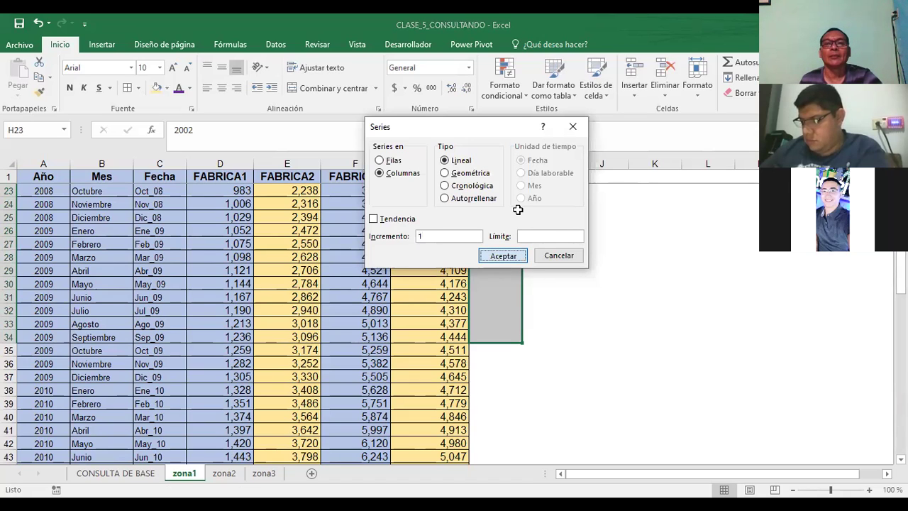
{"action": "key", "text": "Return"}
{"action": "left_click", "coordinate": [513, 349]}
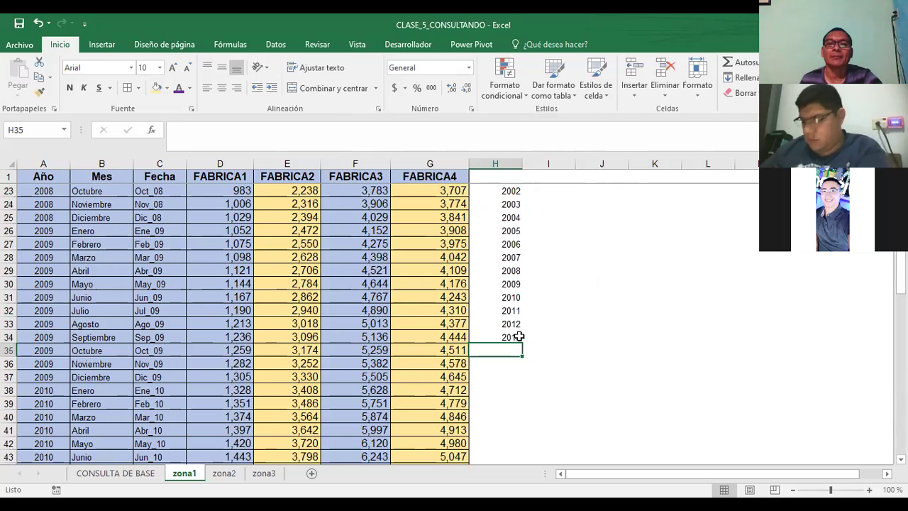
{"action": "left_click_drag", "start_coordinate": [504, 191], "coordinate": [505, 338]}
{"action": "key", "text": "Delete"}
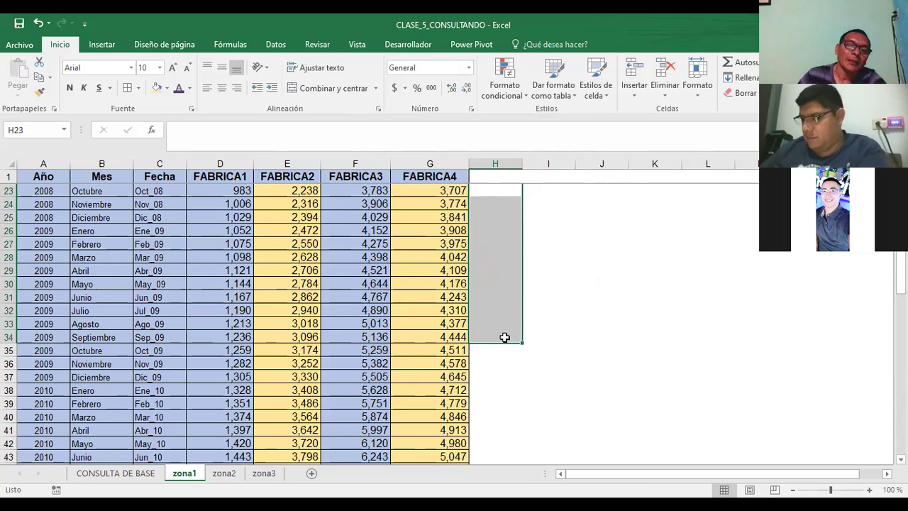
Change the February year in cell A51 of zona1 from 2011 to 2010.
{"action": "left_click", "coordinate": [598, 292]}
{"action": "left_click", "coordinate": [50, 247]}
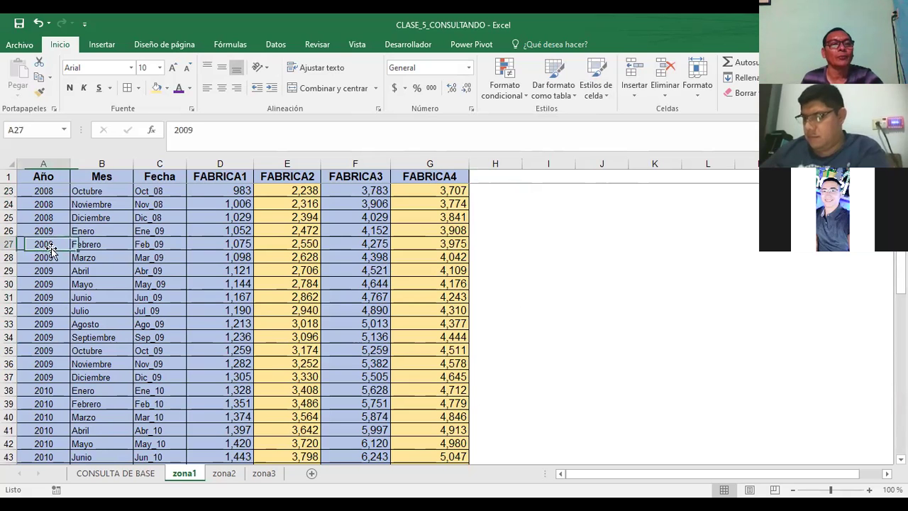
{"action": "scroll", "coordinate": [36, 436], "scroll_direction": "down", "scroll_amount": 2}
{"action": "scroll", "coordinate": [43, 449], "scroll_direction": "down", "scroll_amount": 2}
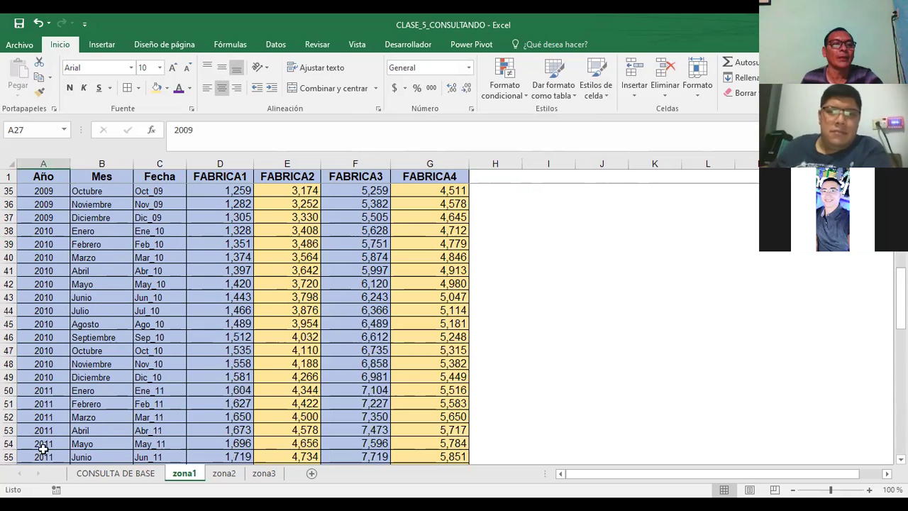
{"action": "scroll", "coordinate": [44, 448], "scroll_direction": "down", "scroll_amount": 3}
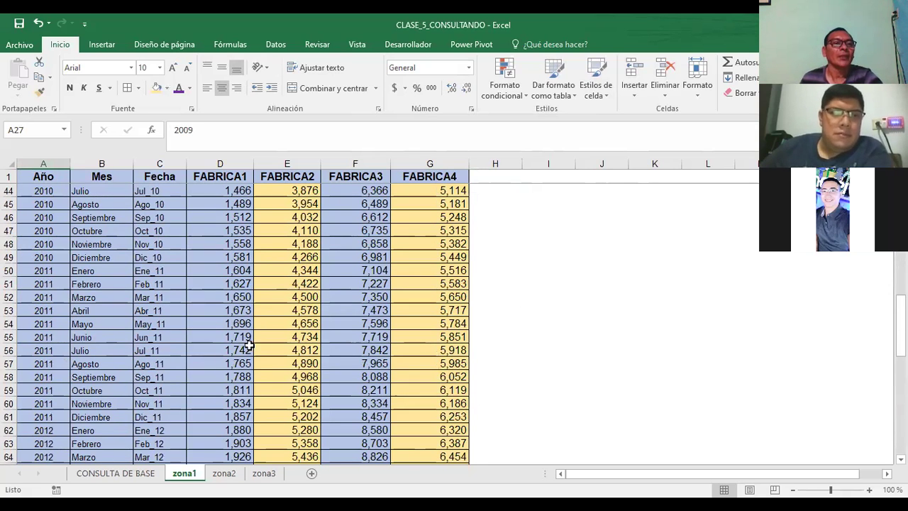
{"action": "left_click", "coordinate": [44, 285]}
{"action": "type", "text": "2010"}
{"action": "key", "text": "Return"}
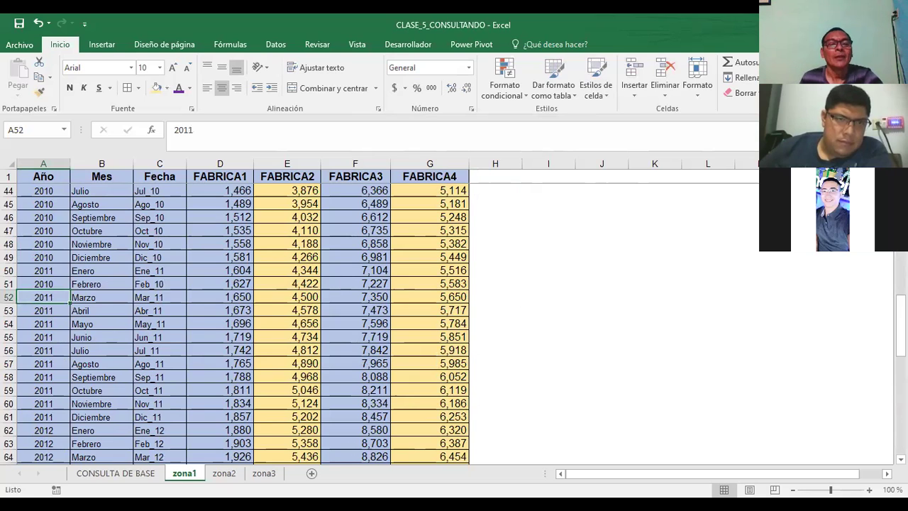
{"action": "scroll", "coordinate": [210, 450], "scroll_direction": "up", "scroll_amount": 6}
{"action": "scroll", "coordinate": [212, 452], "scroll_direction": "up", "scroll_amount": 7}
On CONSULTA DE BASE, select the AÑO year cell C4 and show the Datos ribbon.
{"action": "left_click", "coordinate": [110, 474]}
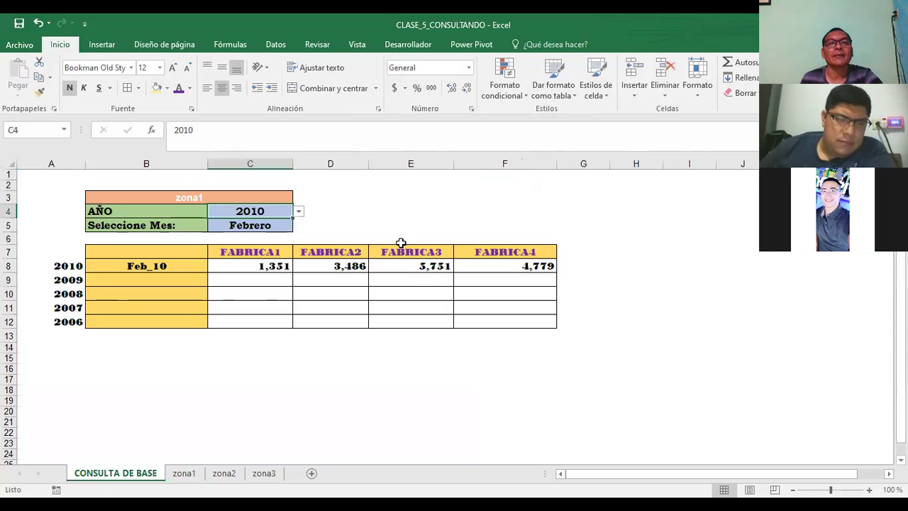
{"action": "left_click", "coordinate": [410, 196]}
{"action": "left_click", "coordinate": [259, 211]}
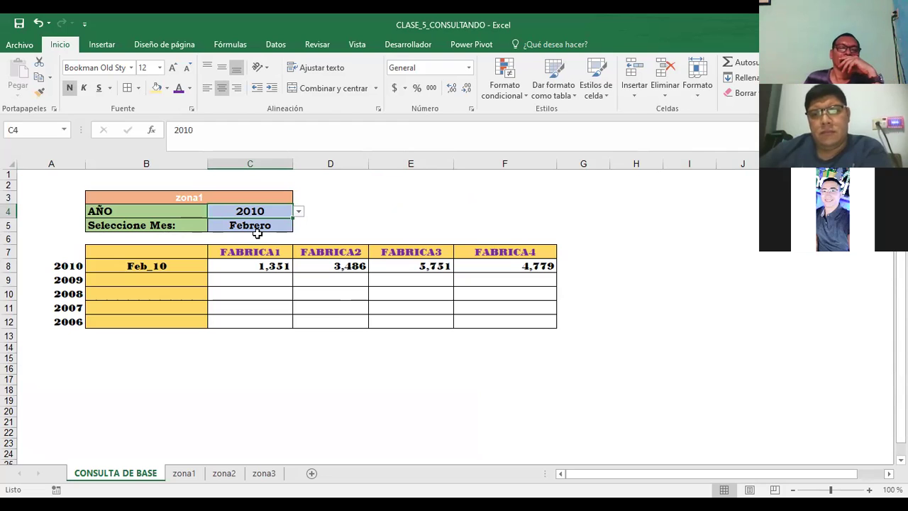
{"action": "left_click", "coordinate": [276, 44]}
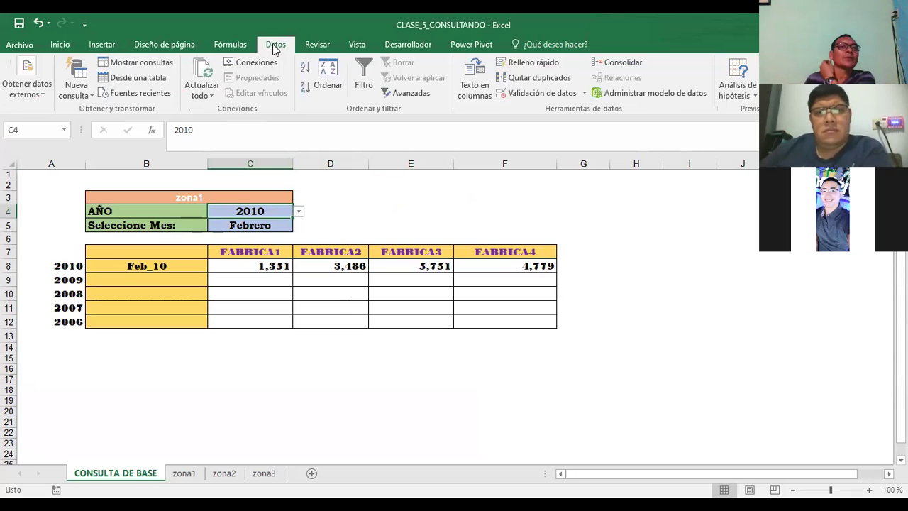
Inspect C4's allowed-years validation list, then cancel without changes.
{"action": "left_click", "coordinate": [541, 93]}
{"action": "left_click", "coordinate": [440, 216]}
{"action": "left_click", "coordinate": [511, 219]}
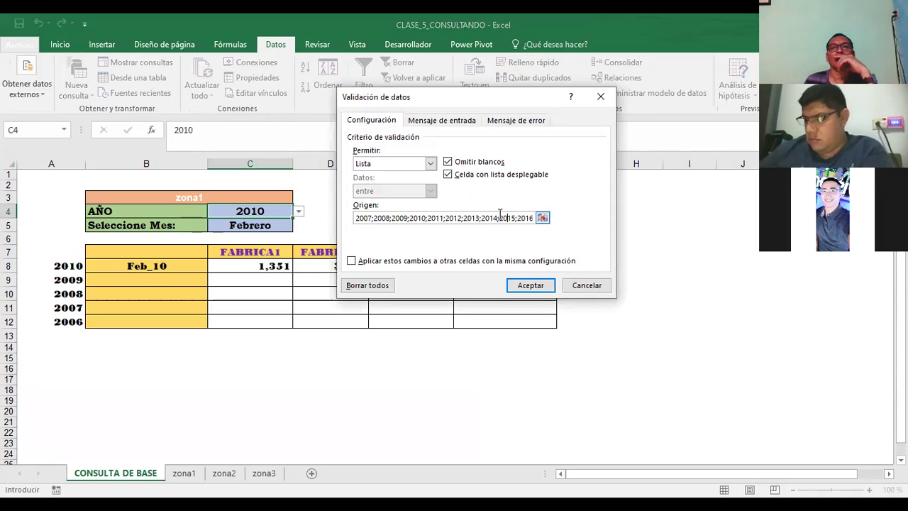
{"action": "key", "text": "Right"}
{"action": "key", "text": "Right"}
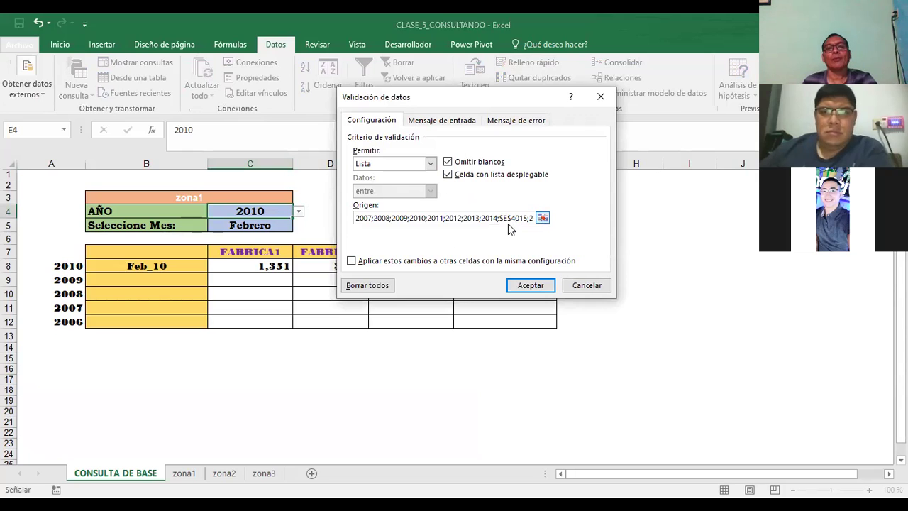
{"action": "key", "text": "Escape"}
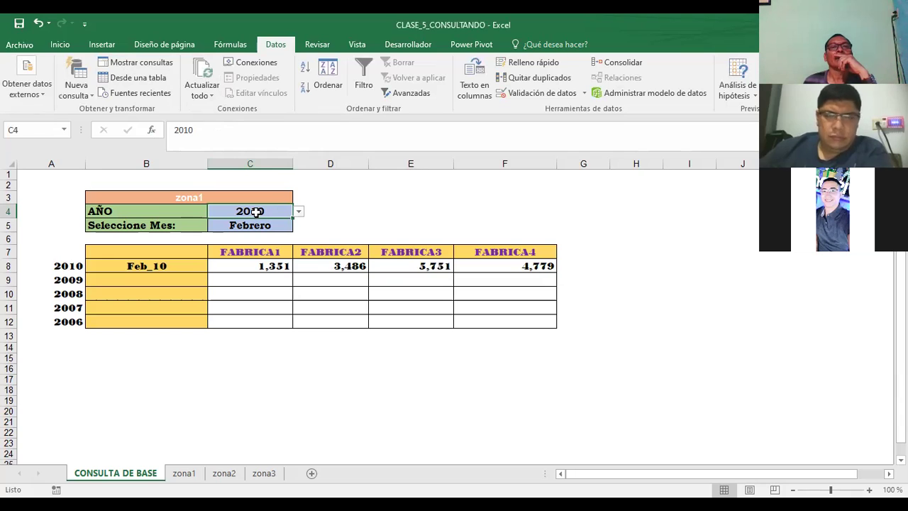
Clear all data validation from C4 and delete its 2010 value.
{"action": "left_click", "coordinate": [528, 93]}
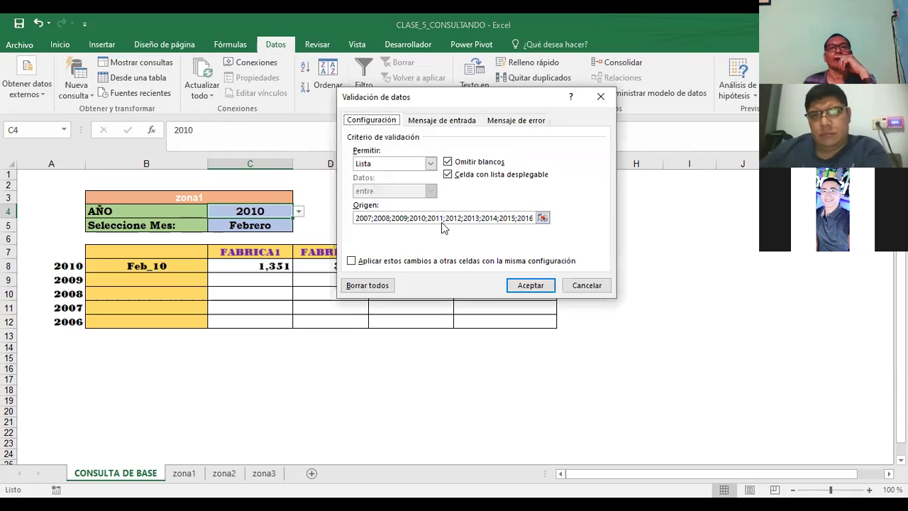
{"action": "left_click", "coordinate": [368, 285]}
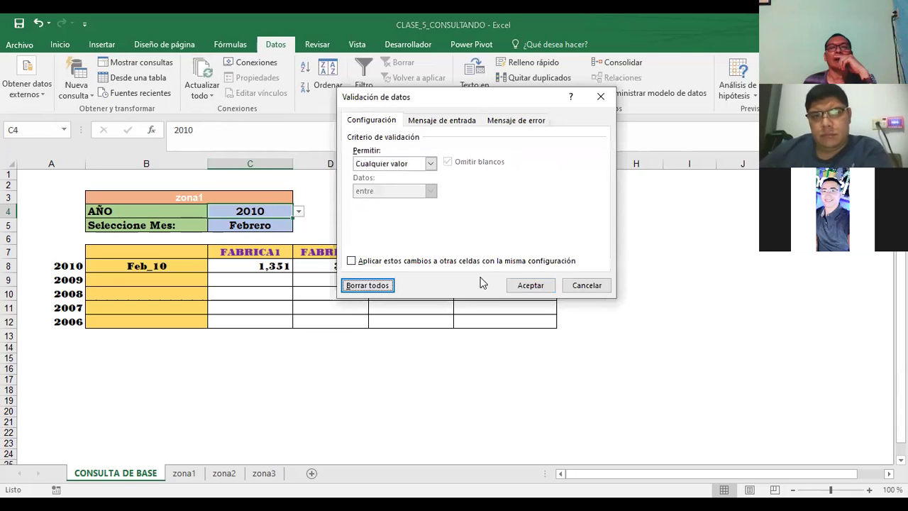
{"action": "left_click", "coordinate": [531, 285]}
{"action": "left_click", "coordinate": [372, 198]}
{"action": "left_click", "coordinate": [251, 208]}
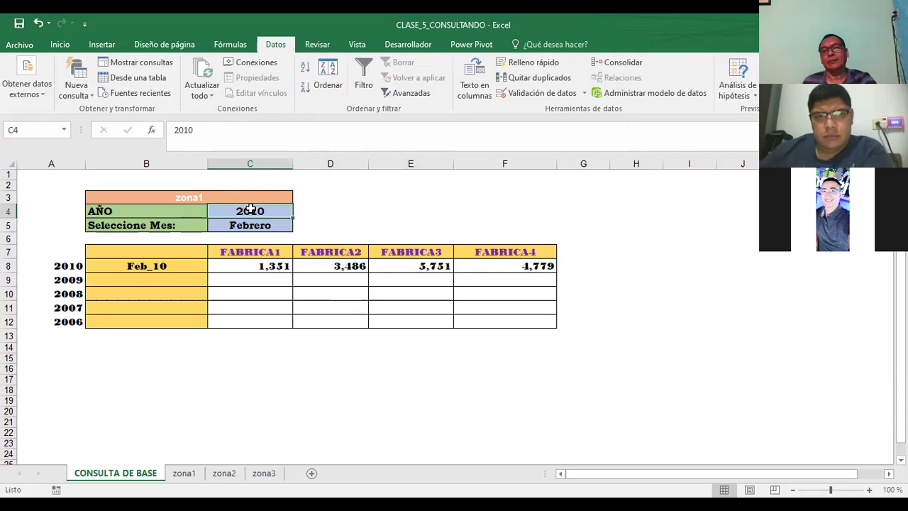
{"action": "key", "text": "Delete"}
{"action": "left_click", "coordinate": [473, 193]}
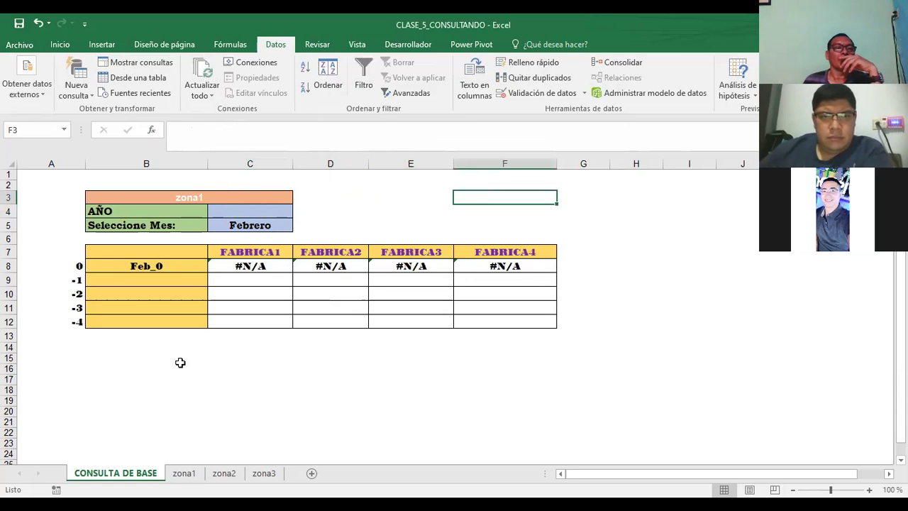
{"action": "left_click", "coordinate": [183, 474]}
{"action": "scroll", "coordinate": [58, 291], "scroll_direction": "down", "scroll_amount": 7}
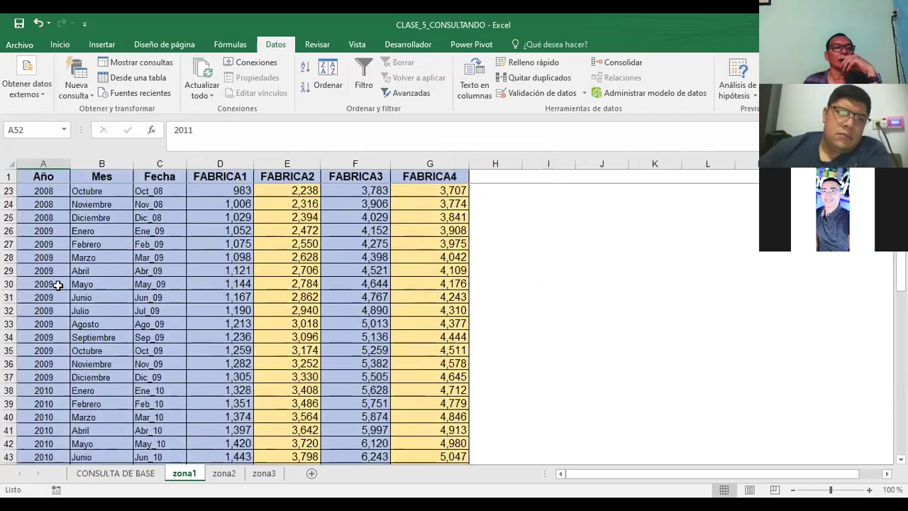
{"action": "scroll", "coordinate": [57, 285], "scroll_direction": "up", "scroll_amount": 7}
{"action": "scroll", "coordinate": [57, 285], "scroll_direction": "down", "scroll_amount": 5}
{"action": "scroll", "coordinate": [57, 285], "scroll_direction": "down", "scroll_amount": 10}
{"action": "scroll", "coordinate": [57, 285], "scroll_direction": "down", "scroll_amount": 5}
{"action": "scroll", "coordinate": [56, 285], "scroll_direction": "down", "scroll_amount": 6}
{"action": "scroll", "coordinate": [56, 285], "scroll_direction": "down", "scroll_amount": 3}
{"action": "scroll", "coordinate": [54, 288], "scroll_direction": "up", "scroll_amount": 3}
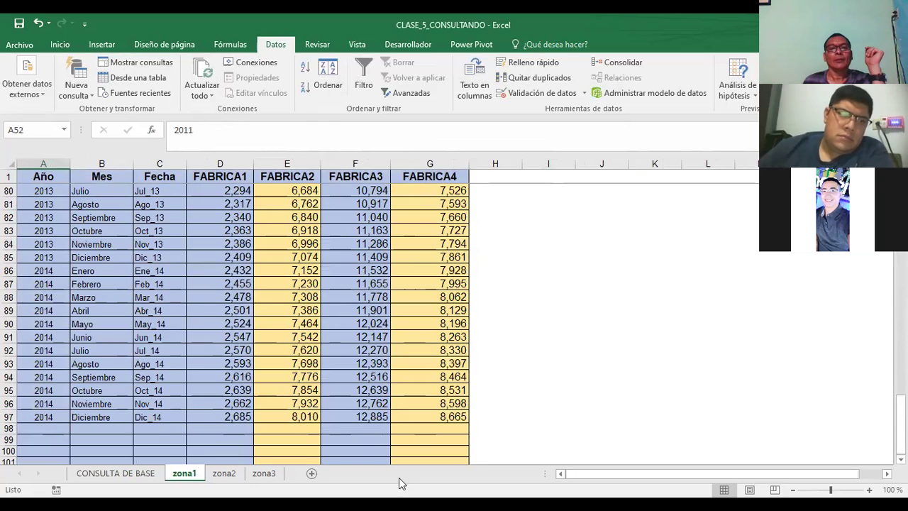
{"action": "left_click", "coordinate": [128, 473]}
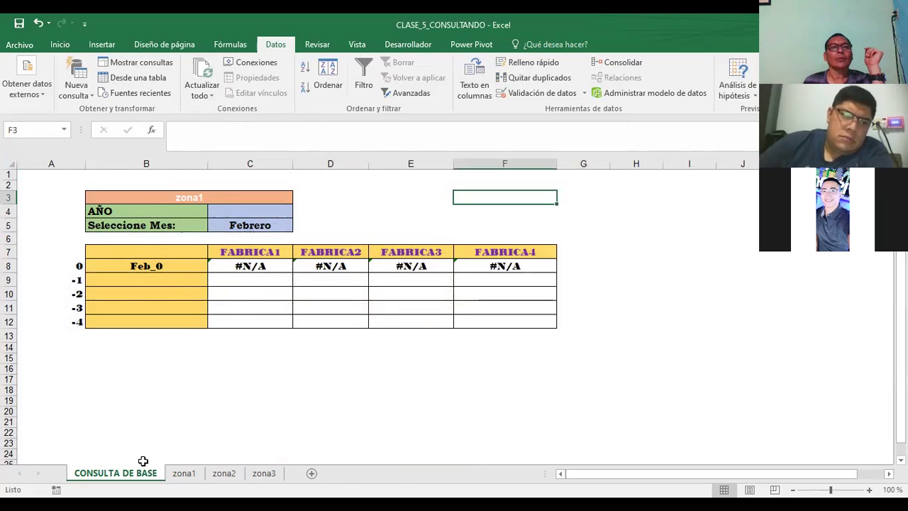
{"action": "left_click", "coordinate": [246, 213]}
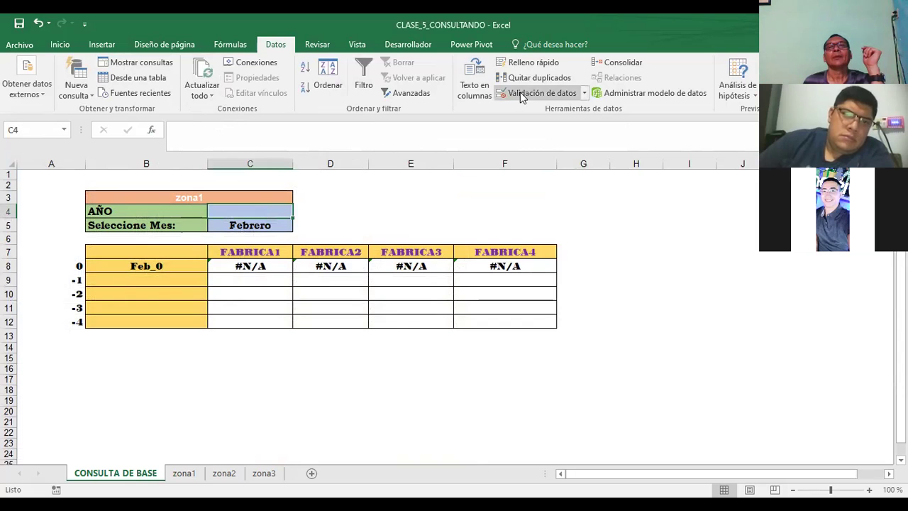
Give C4 a Lista validation with origin 2007;2008;…;2014.
{"action": "left_click", "coordinate": [523, 93]}
{"action": "left_click", "coordinate": [430, 165]}
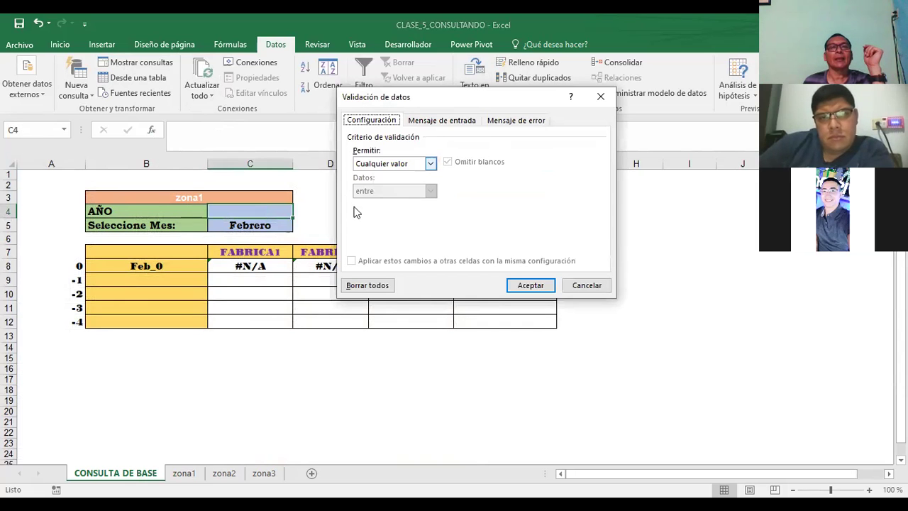
{"action": "left_click", "coordinate": [363, 203]}
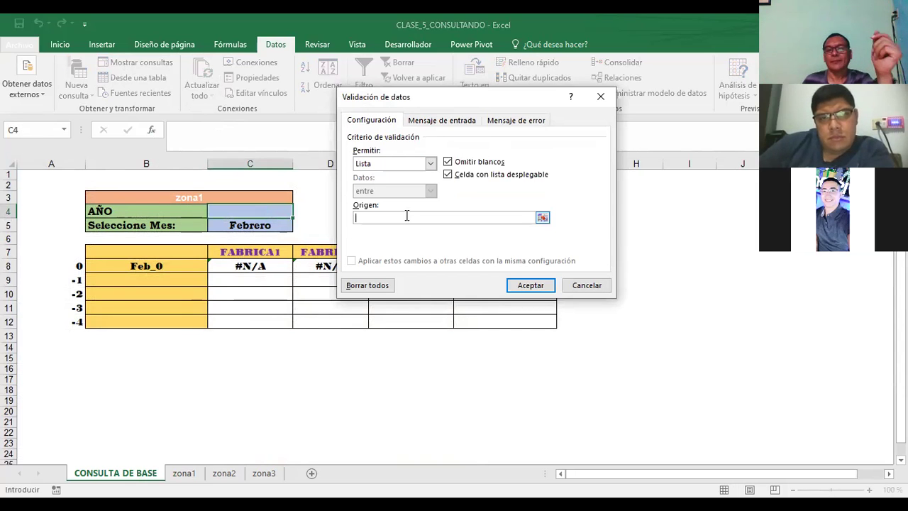
{"action": "type", "text": "2007;2"}
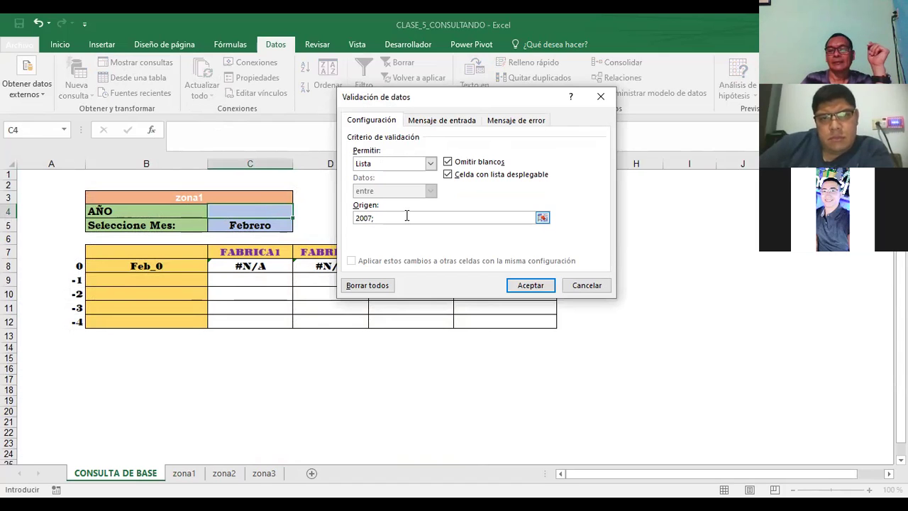
{"action": "type", "text": "008;2009"}
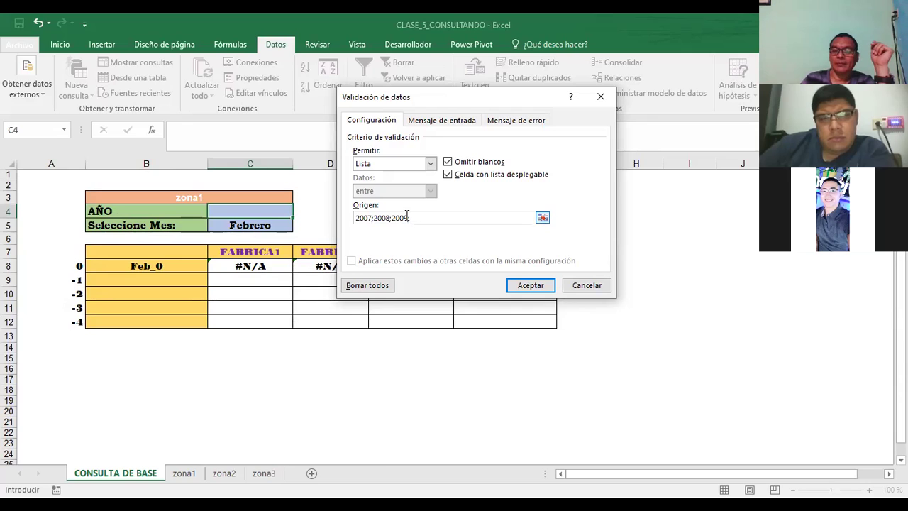
{"action": "type", "text": ";2010;"}
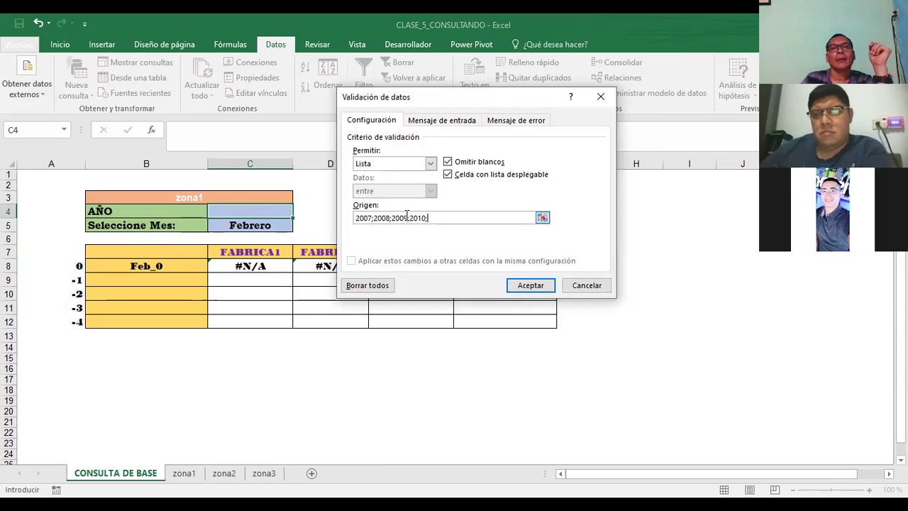
{"action": "type", "text": "2011"}
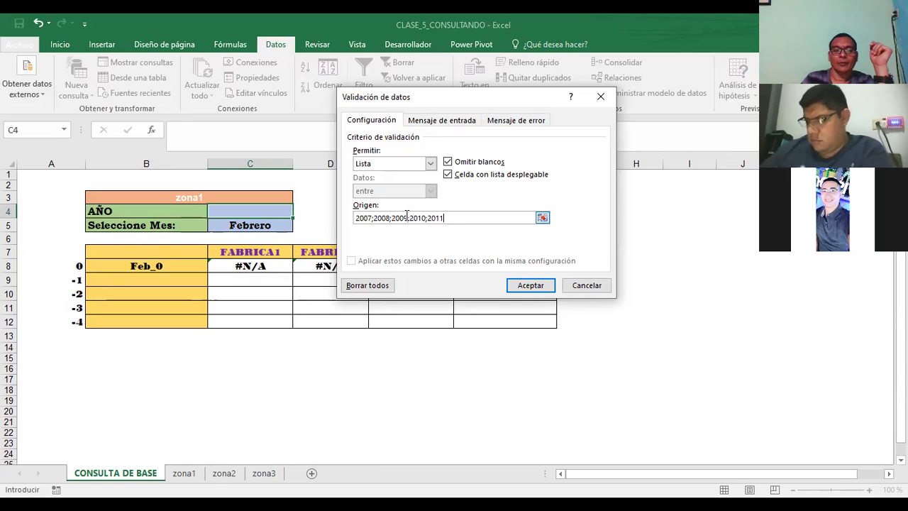
{"action": "type", "text": ";2012;2013;2014"}
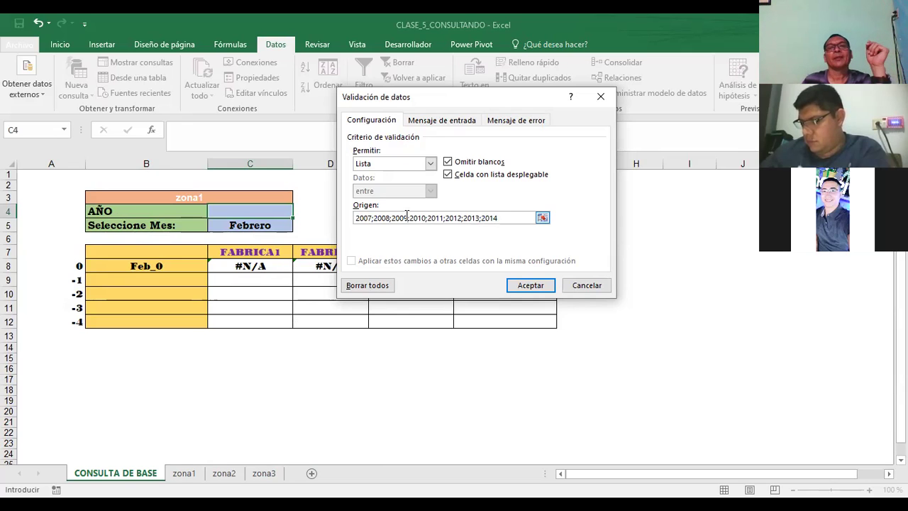
{"action": "left_click", "coordinate": [522, 286]}
{"action": "left_click", "coordinate": [395, 198]}
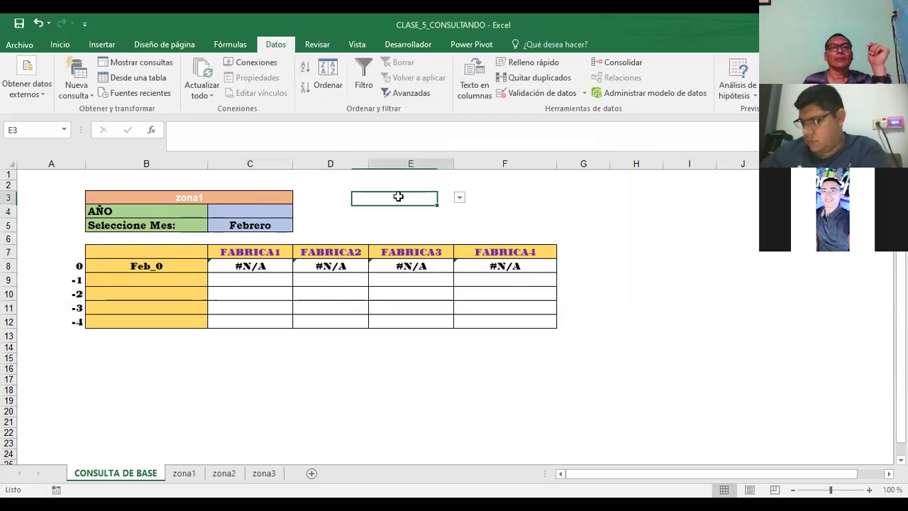
Pick 2011, then 2008, then 2007 from C4's year dropdown.
{"action": "left_click", "coordinate": [278, 211]}
{"action": "left_click", "coordinate": [300, 213]}
{"action": "left_click", "coordinate": [242, 256]}
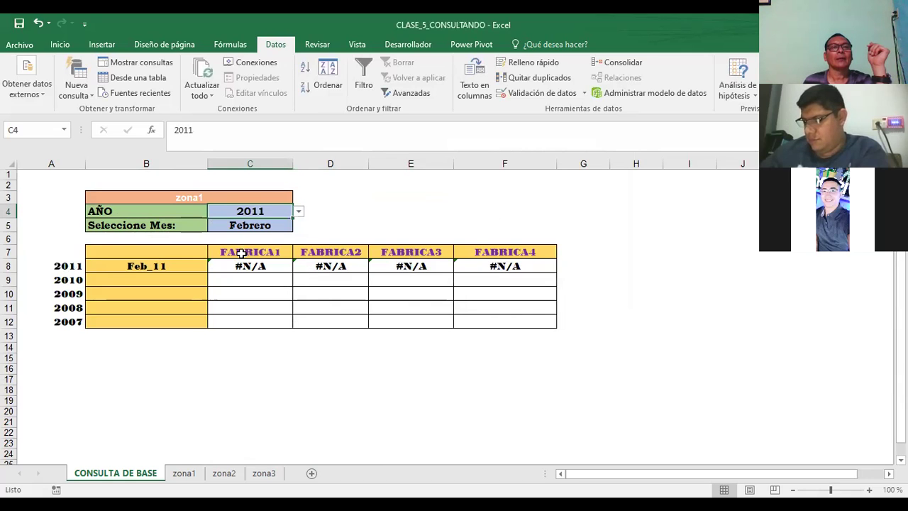
{"action": "left_click", "coordinate": [356, 192]}
{"action": "left_click", "coordinate": [283, 211]}
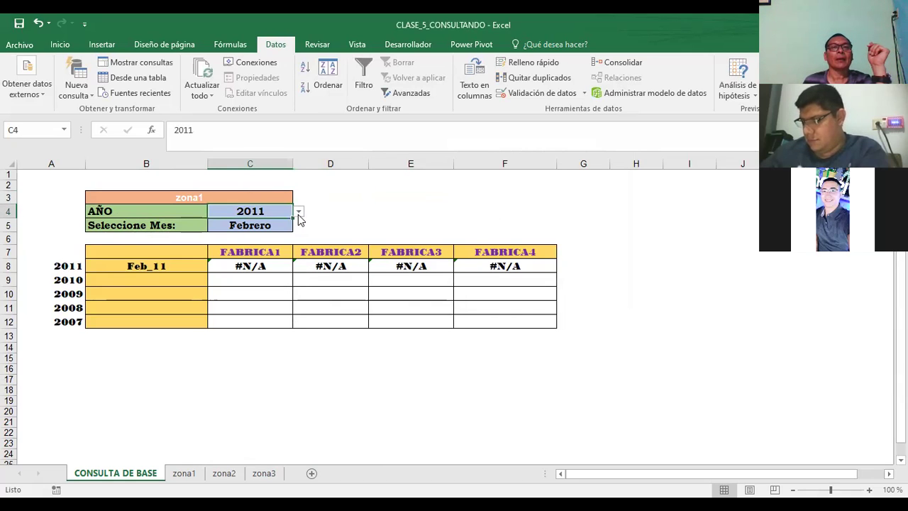
{"action": "left_click", "coordinate": [298, 213]}
{"action": "left_click", "coordinate": [249, 231]}
{"action": "left_click", "coordinate": [399, 179]}
{"action": "left_click", "coordinate": [276, 211]}
{"action": "left_click", "coordinate": [298, 212]}
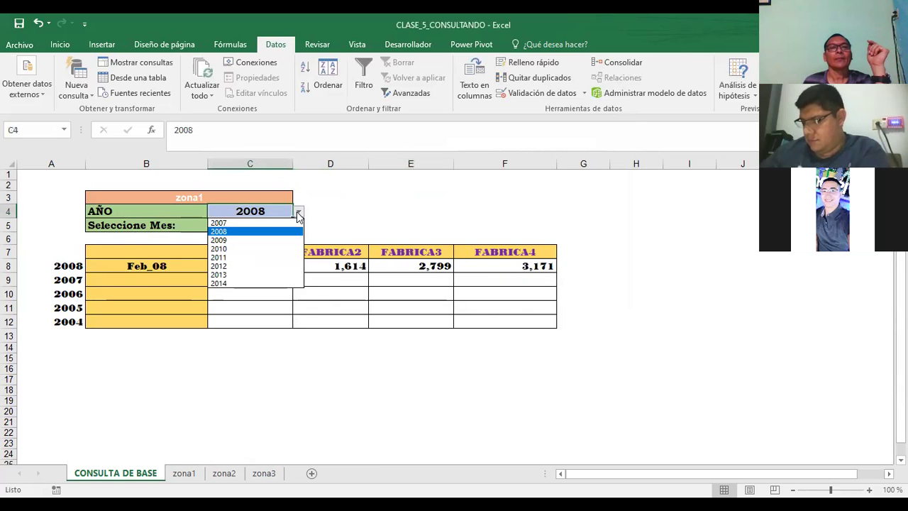
{"action": "left_click", "coordinate": [234, 223]}
{"action": "left_click", "coordinate": [361, 197]}
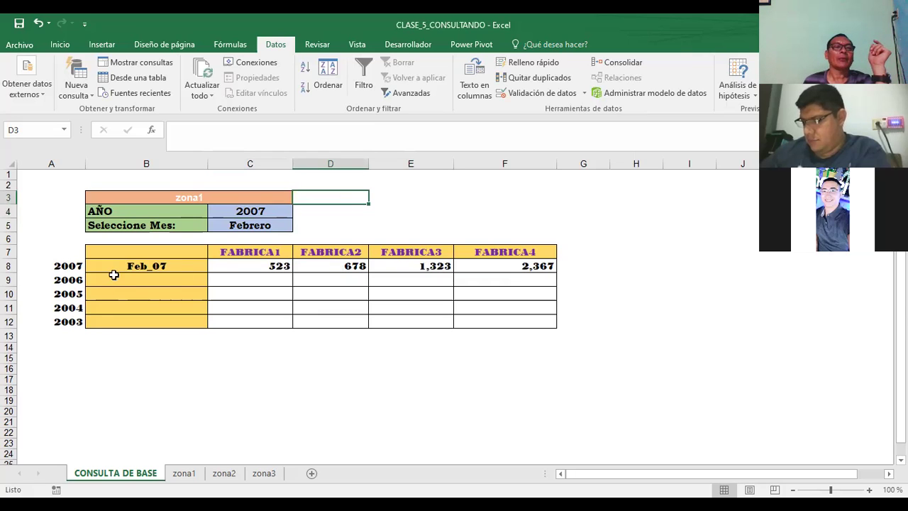
Check the AÑO cell at 2007 and the Febrero month cell, with Feb_07 returning 523 to 2,367.
{"action": "left_click", "coordinate": [242, 212]}
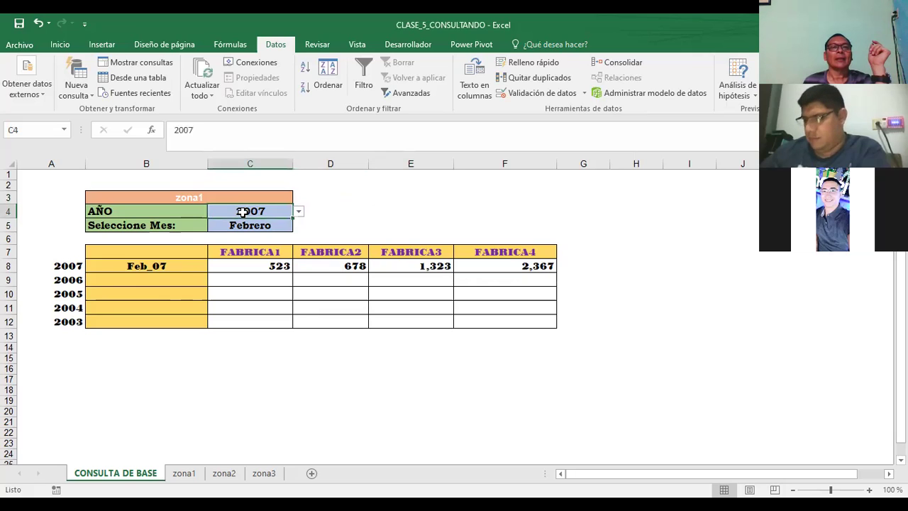
{"action": "left_click", "coordinate": [246, 225]}
{"action": "left_click", "coordinate": [269, 210]}
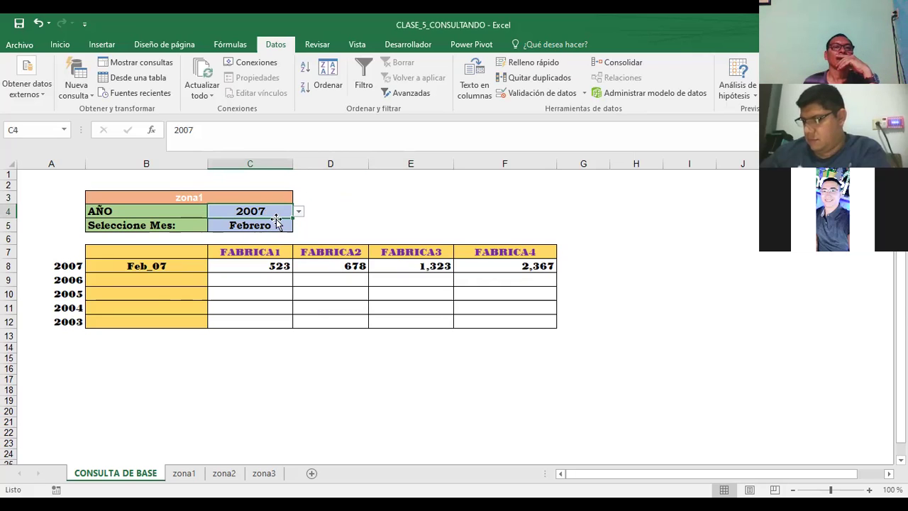
{"action": "left_click", "coordinate": [265, 227]}
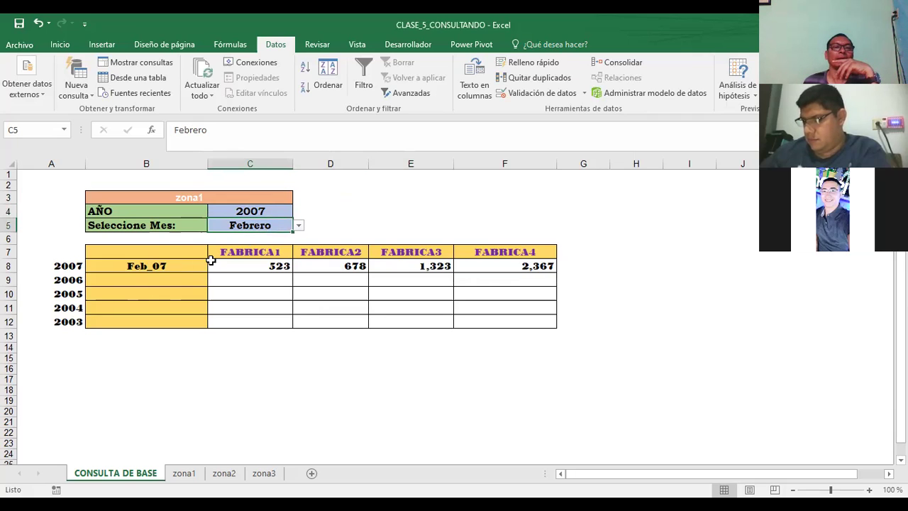
{"action": "left_click", "coordinate": [370, 202]}
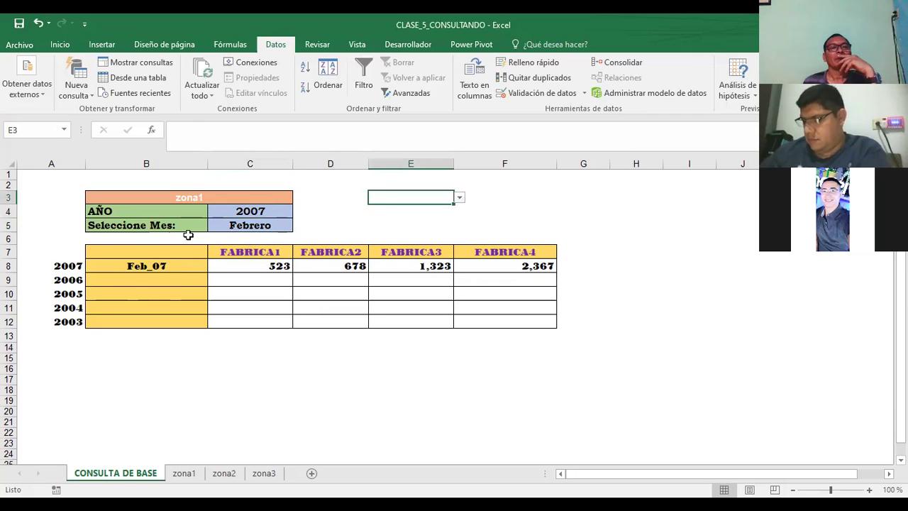
{"action": "left_click", "coordinate": [250, 225]}
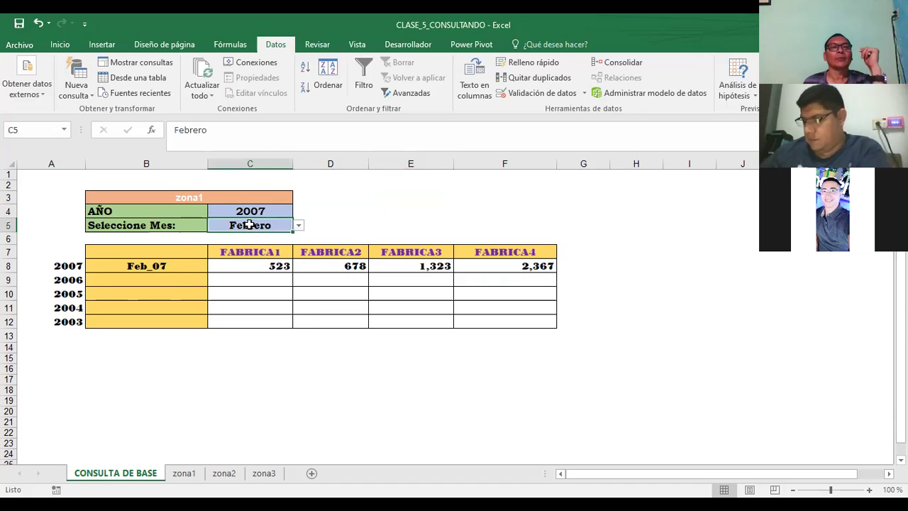
{"action": "left_click", "coordinate": [535, 100]}
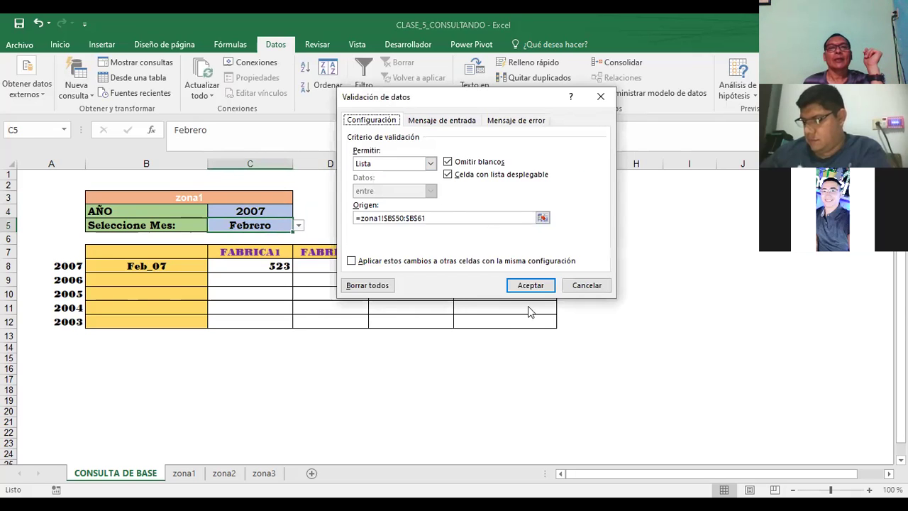
{"action": "left_click", "coordinate": [585, 288]}
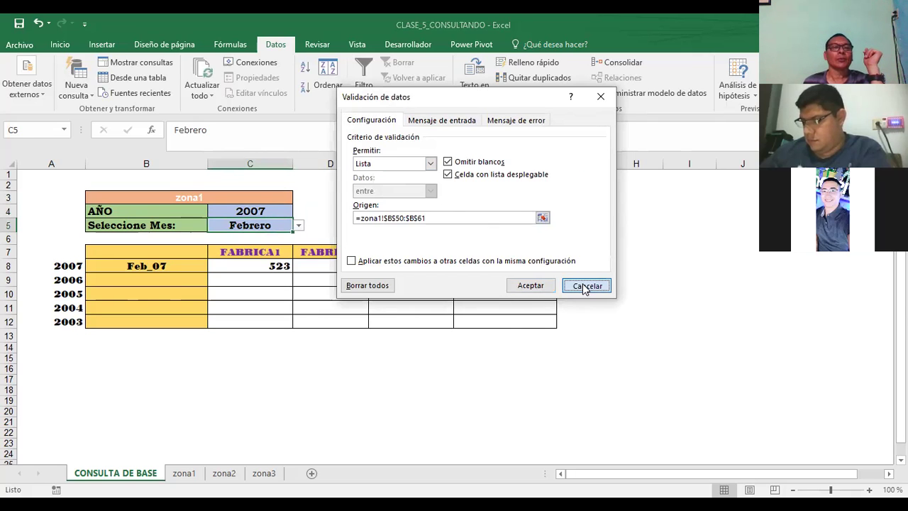
{"action": "left_click", "coordinate": [184, 474]}
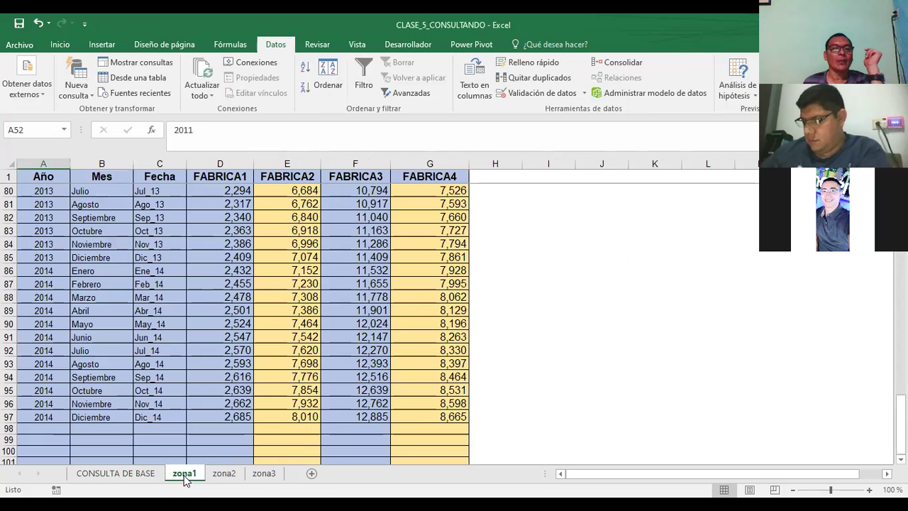
{"action": "left_click", "coordinate": [223, 473]}
{"action": "left_click", "coordinate": [264, 474]}
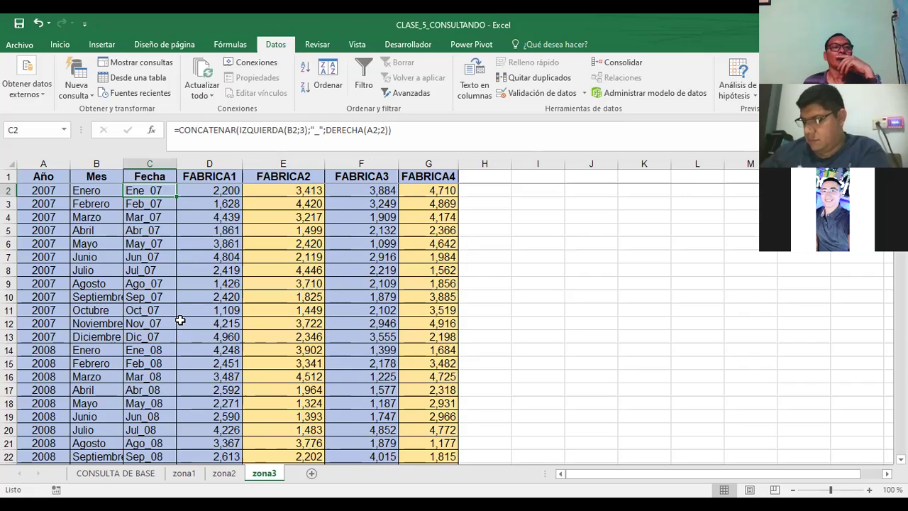
{"action": "left_click_drag", "start_coordinate": [97, 192], "coordinate": [107, 344]}
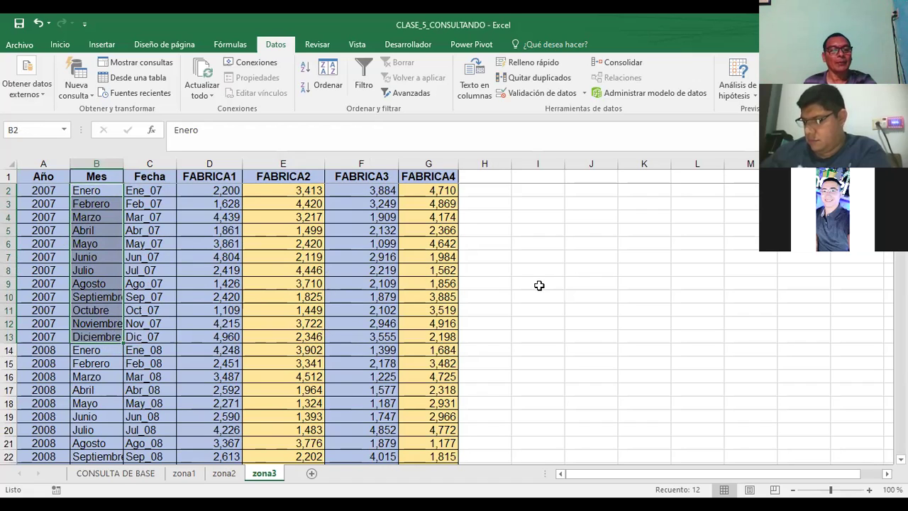
{"action": "left_click", "coordinate": [103, 480]}
{"action": "left_click", "coordinate": [410, 212]}
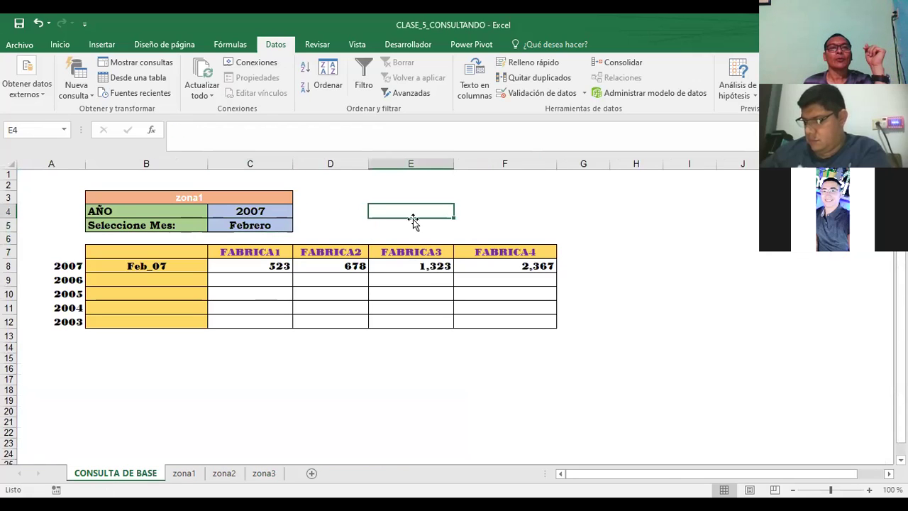
{"action": "left_click", "coordinate": [262, 228]}
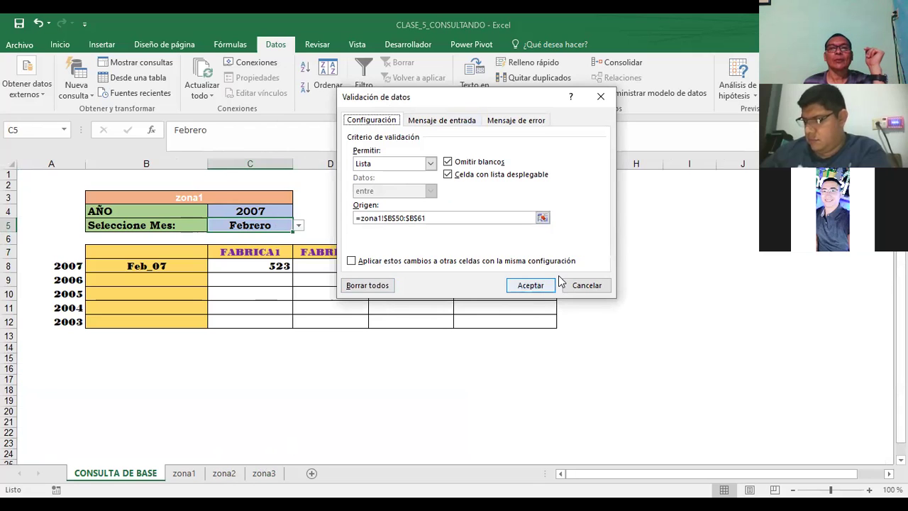
{"action": "left_click", "coordinate": [582, 288]}
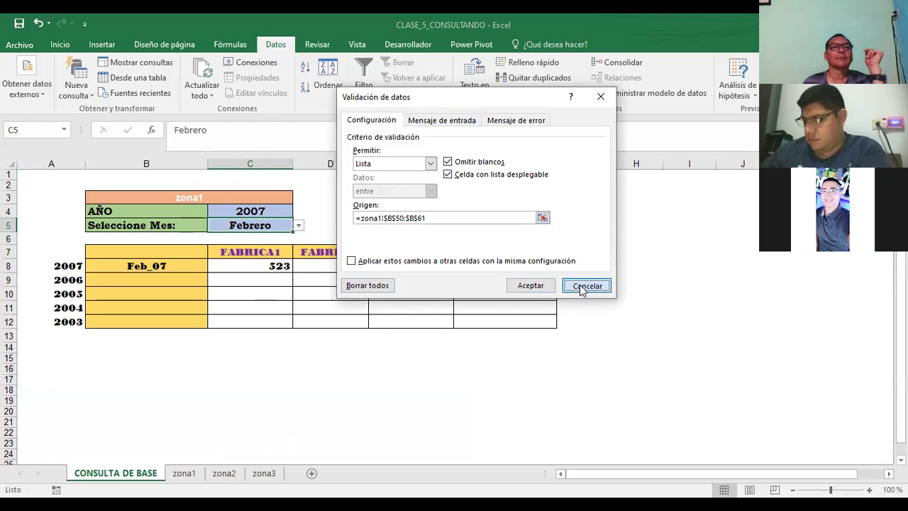
{"action": "left_click", "coordinate": [443, 199]}
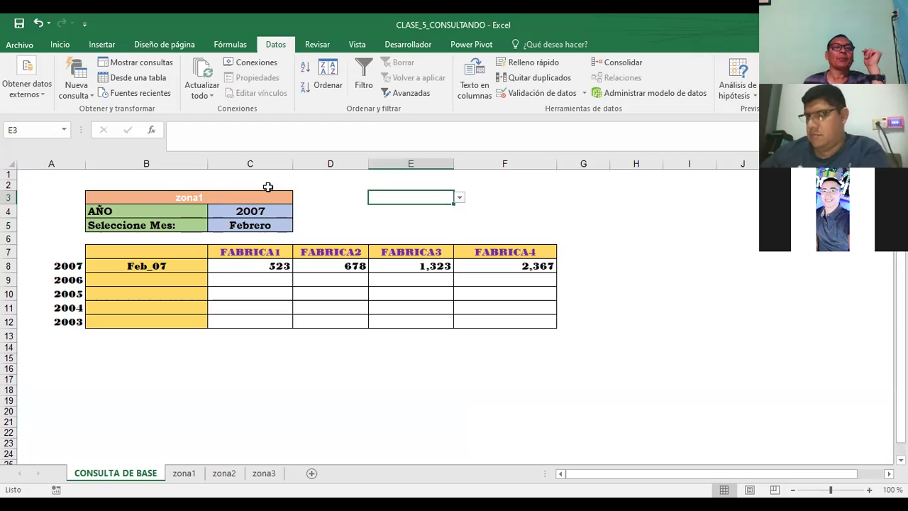
{"action": "left_click", "coordinate": [174, 196]}
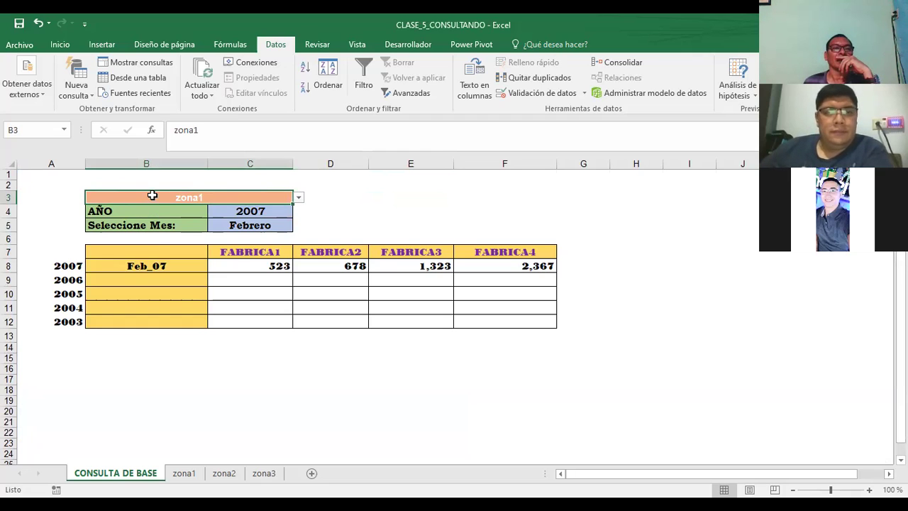
{"action": "left_click", "coordinate": [298, 200]}
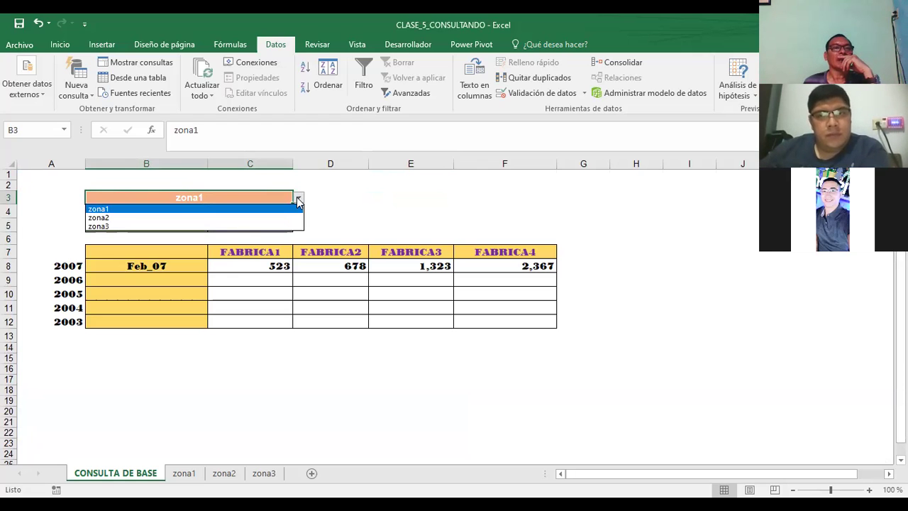
{"action": "left_click", "coordinate": [119, 216]}
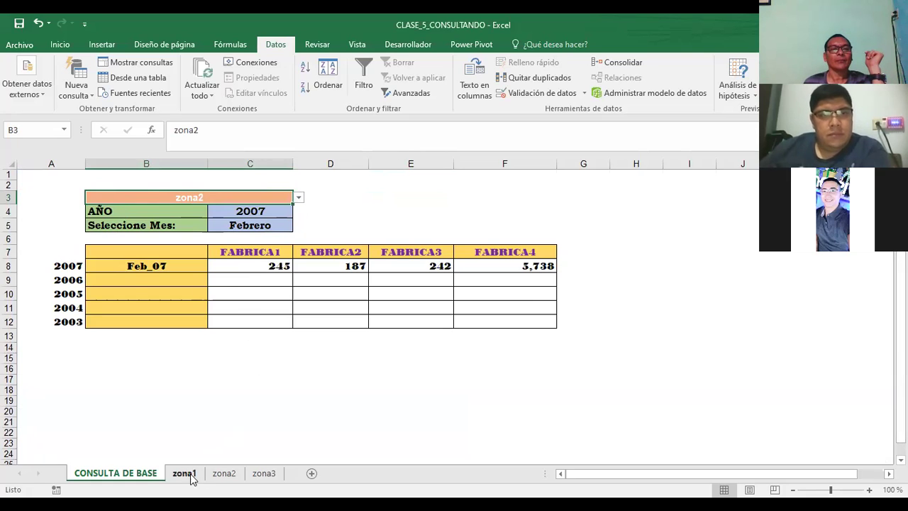
{"action": "left_click", "coordinate": [224, 473]}
{"action": "left_click", "coordinate": [135, 474]}
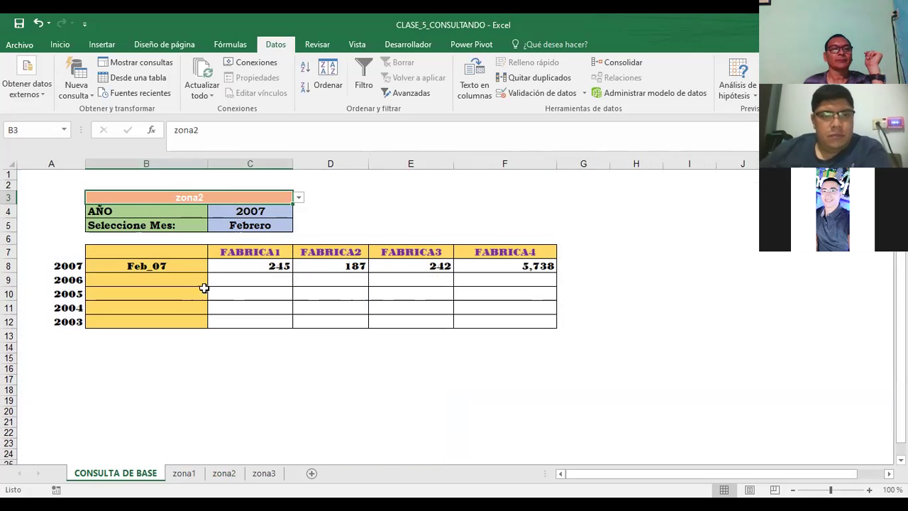
{"action": "left_click", "coordinate": [299, 199]}
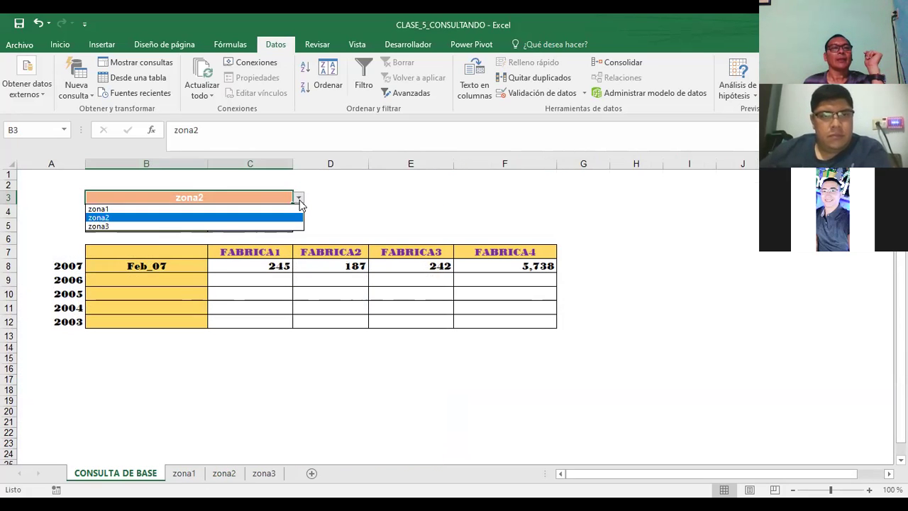
{"action": "left_click", "coordinate": [138, 226]}
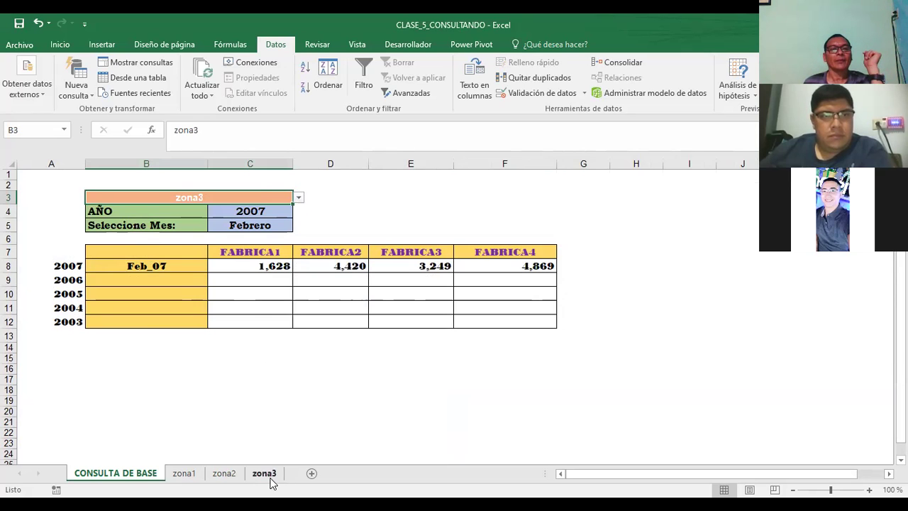
{"action": "left_click", "coordinate": [270, 478]}
{"action": "left_click", "coordinate": [520, 241]}
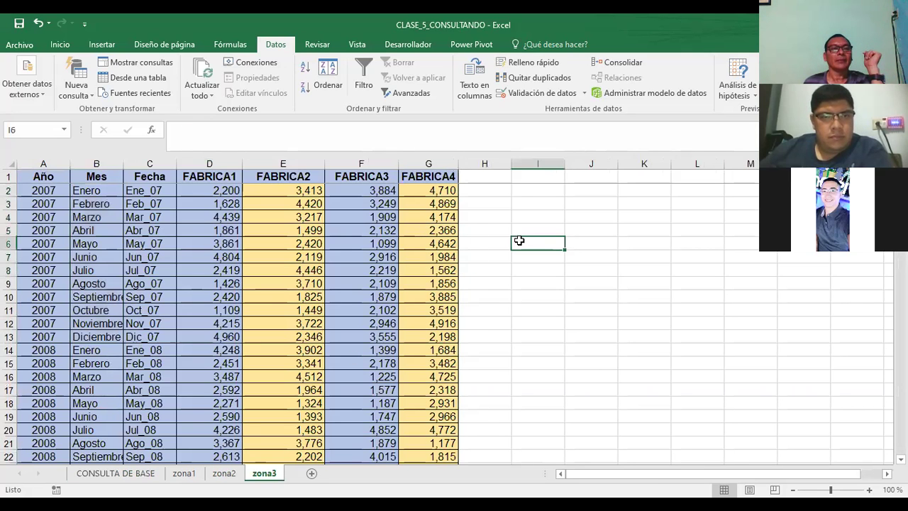
{"action": "left_click", "coordinate": [183, 475]}
{"action": "left_click", "coordinate": [119, 475]}
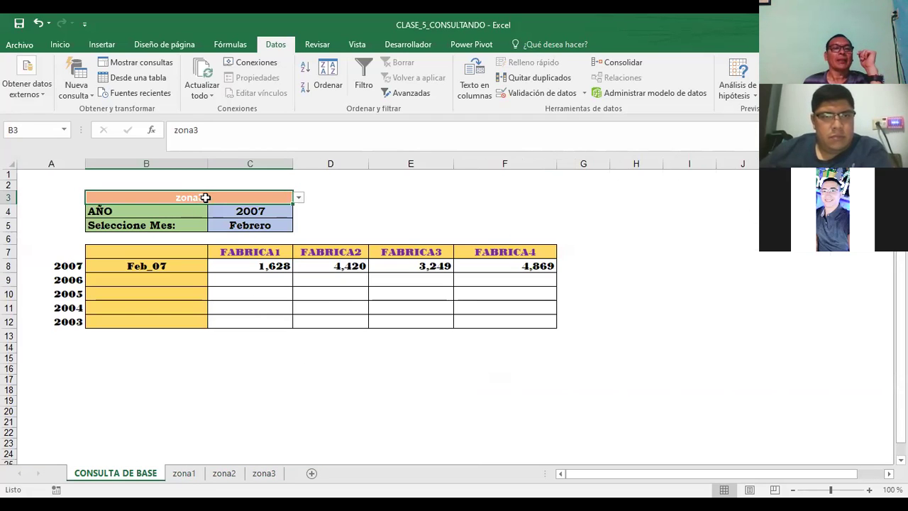
{"action": "left_click", "coordinate": [299, 198]}
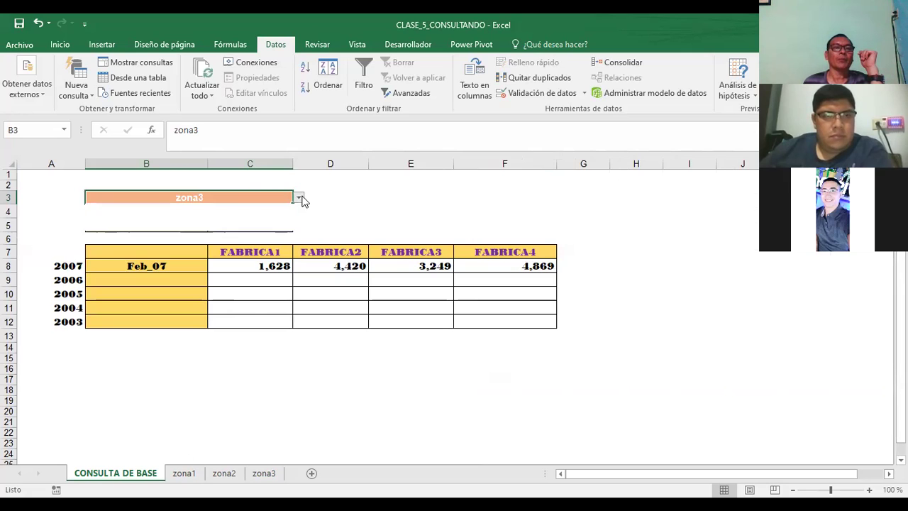
{"action": "left_click", "coordinate": [109, 207]}
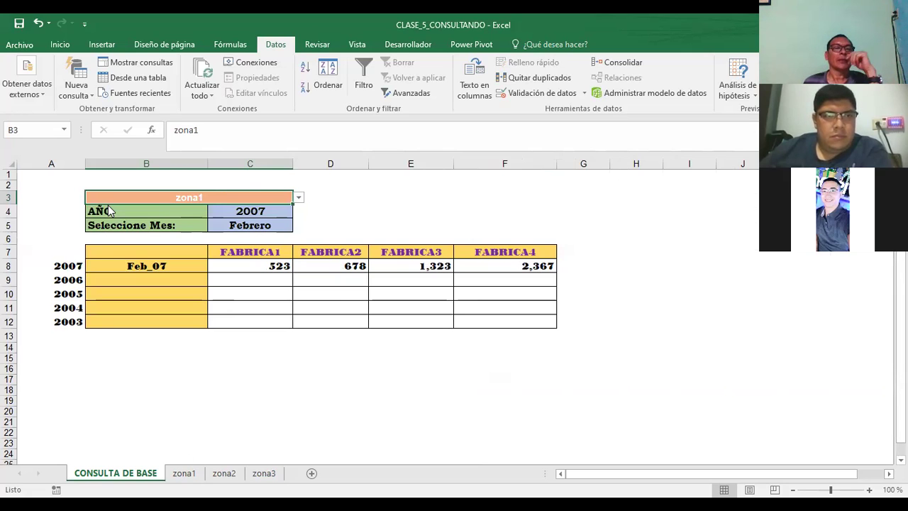
Switch C4's year through 2011 and 2008 to 2009, then check B8's Feb_09 label formula.
{"action": "left_click", "coordinate": [278, 207]}
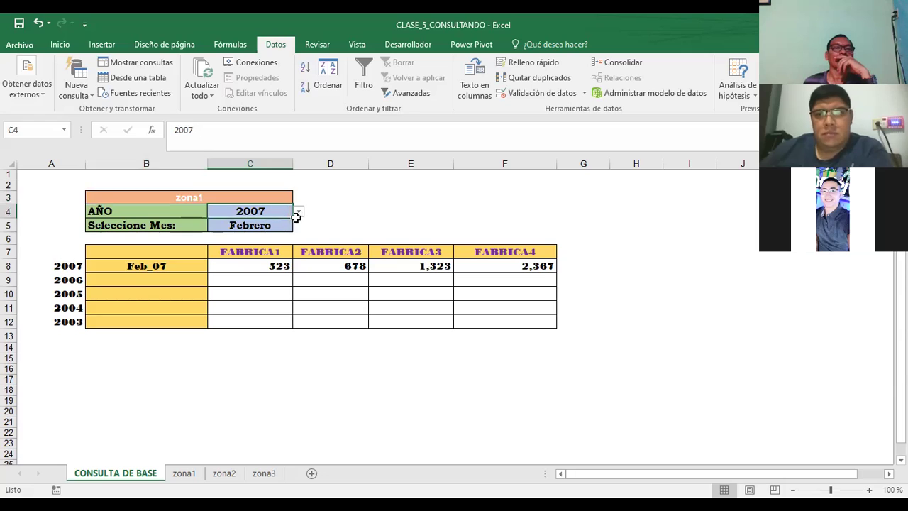
{"action": "left_click", "coordinate": [298, 212]}
{"action": "left_click", "coordinate": [231, 260]}
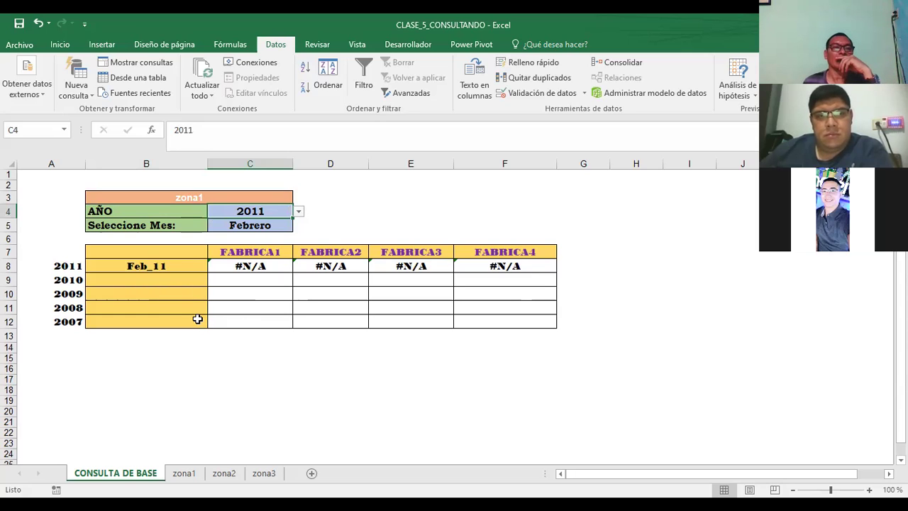
{"action": "left_click", "coordinate": [299, 211]}
{"action": "left_click", "coordinate": [218, 232]}
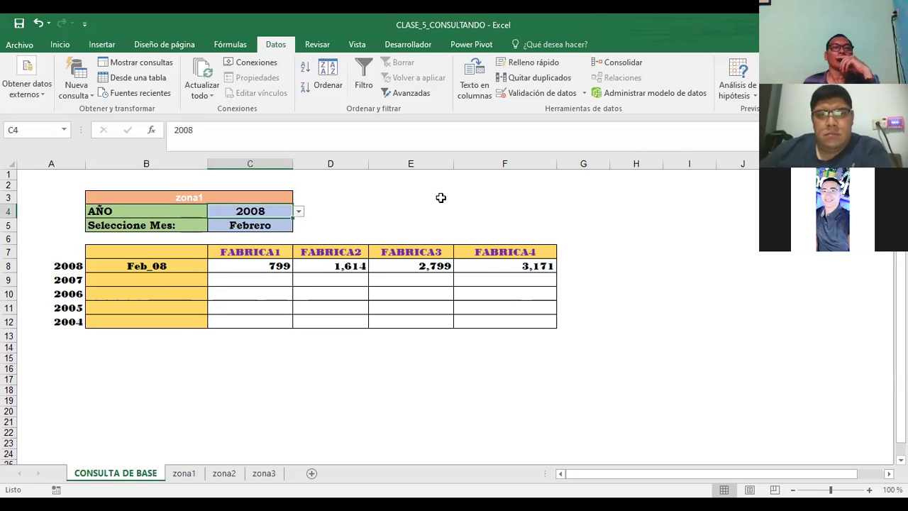
{"action": "left_click", "coordinate": [301, 213]}
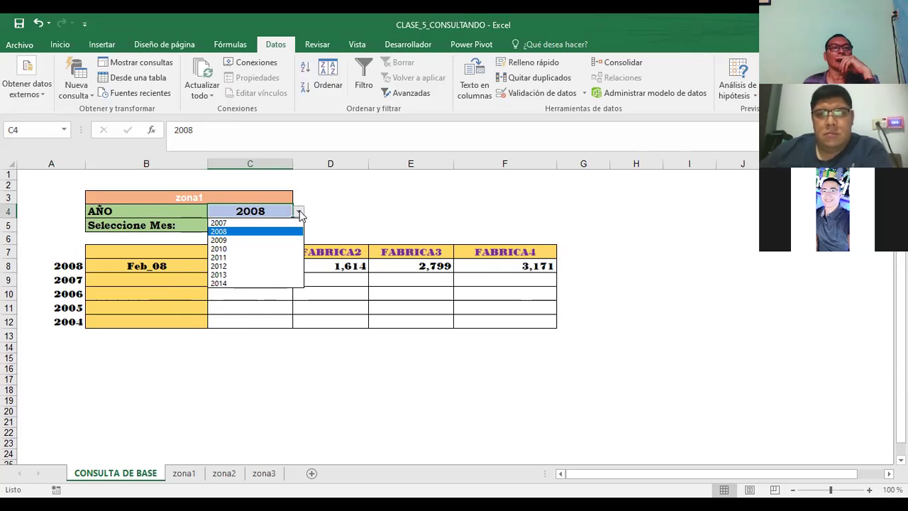
{"action": "left_click", "coordinate": [233, 242]}
{"action": "left_click", "coordinate": [404, 224]}
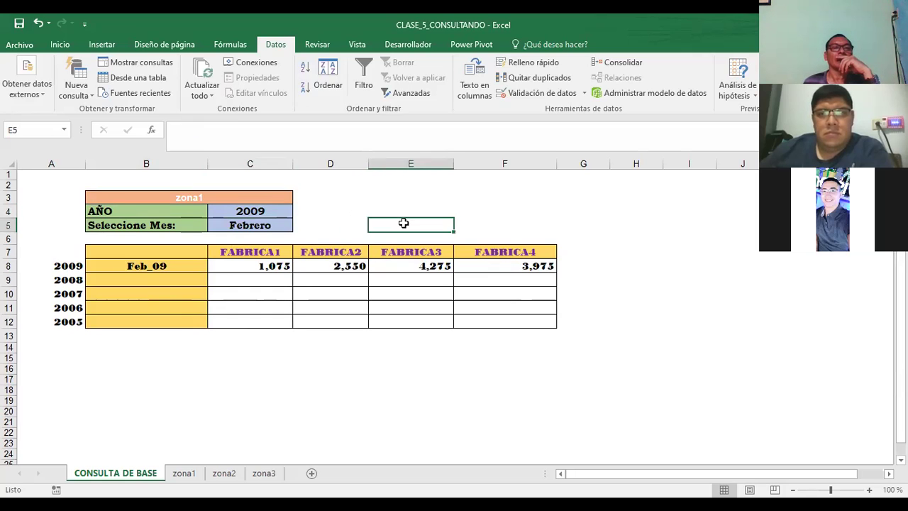
{"action": "left_click", "coordinate": [146, 265]}
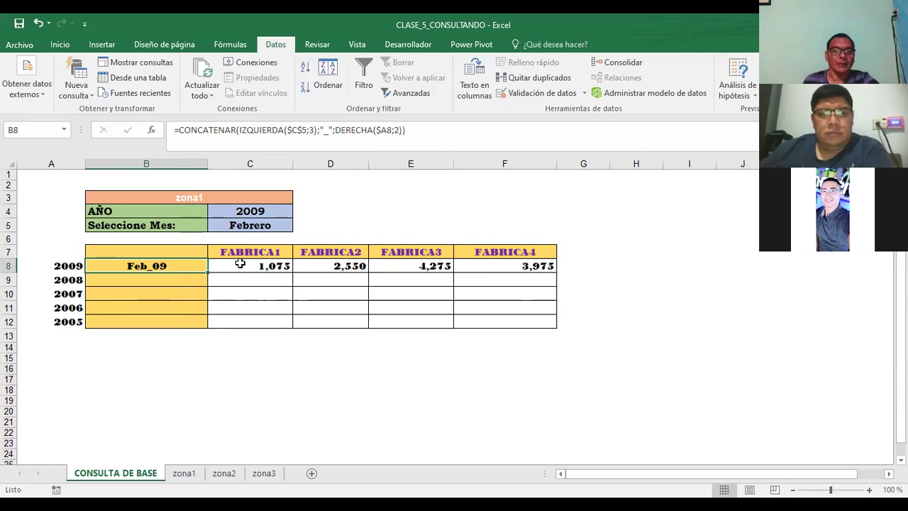
{"action": "left_click", "coordinate": [241, 264]}
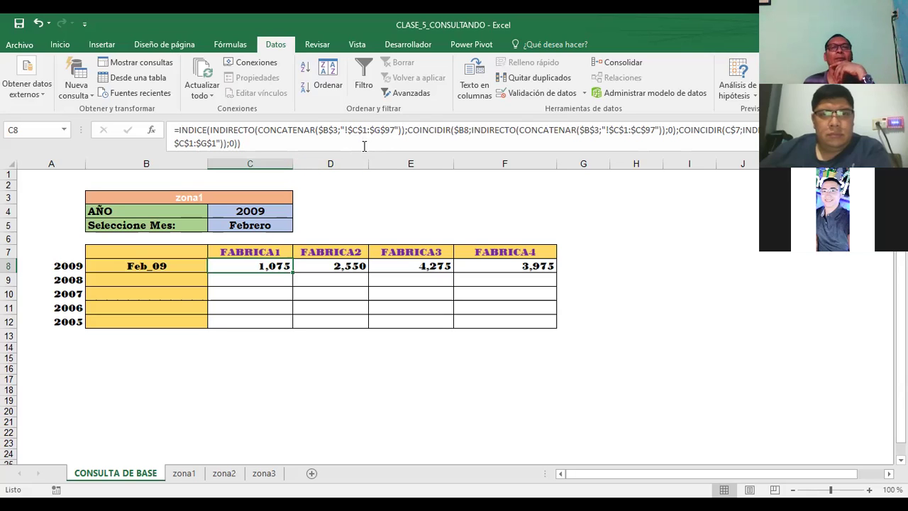
{"action": "left_click", "coordinate": [345, 131]}
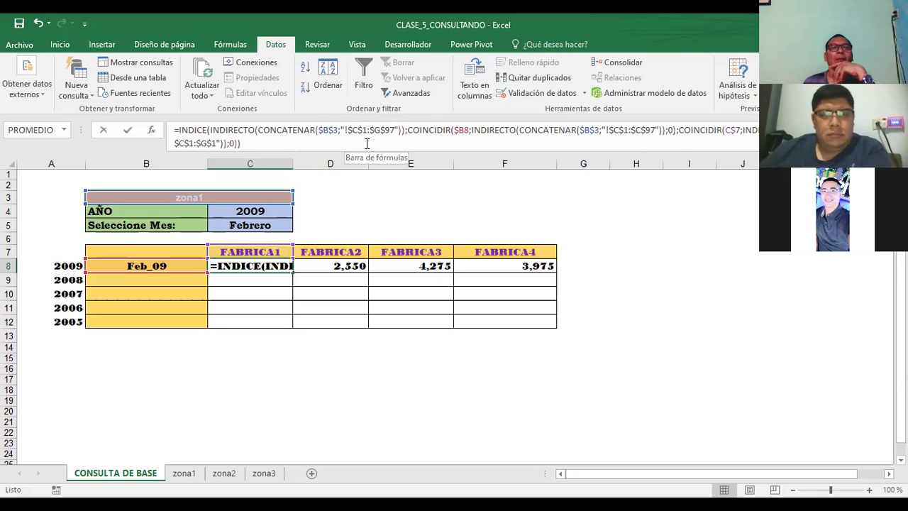
{"action": "left_click", "coordinate": [344, 130]}
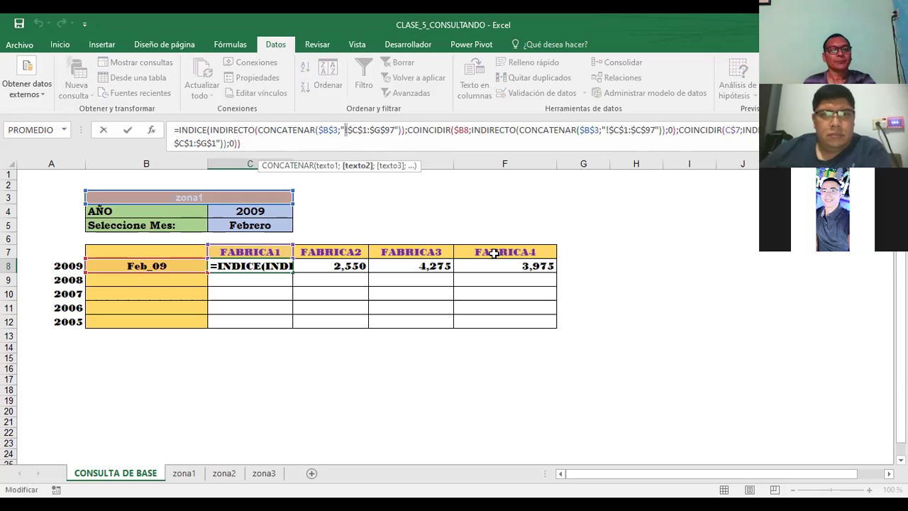
{"action": "key", "text": "ctrl+Return"}
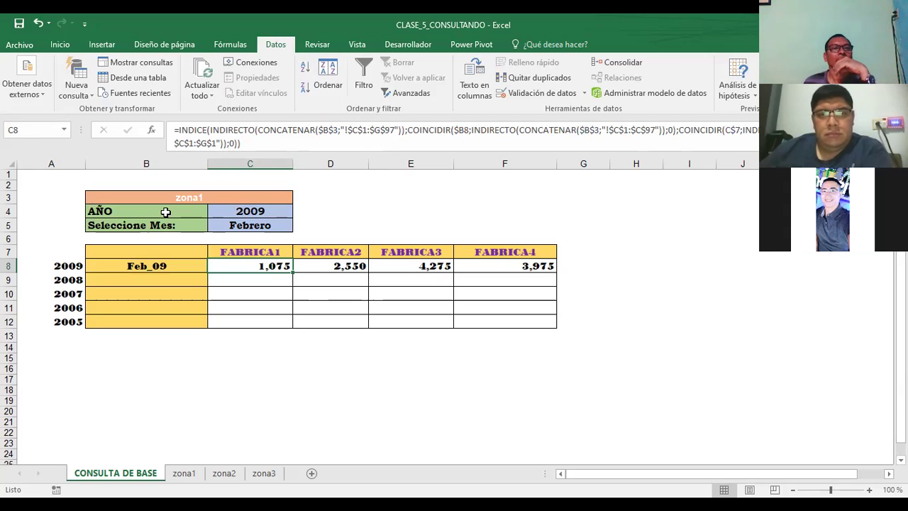
{"action": "left_click", "coordinate": [165, 212]}
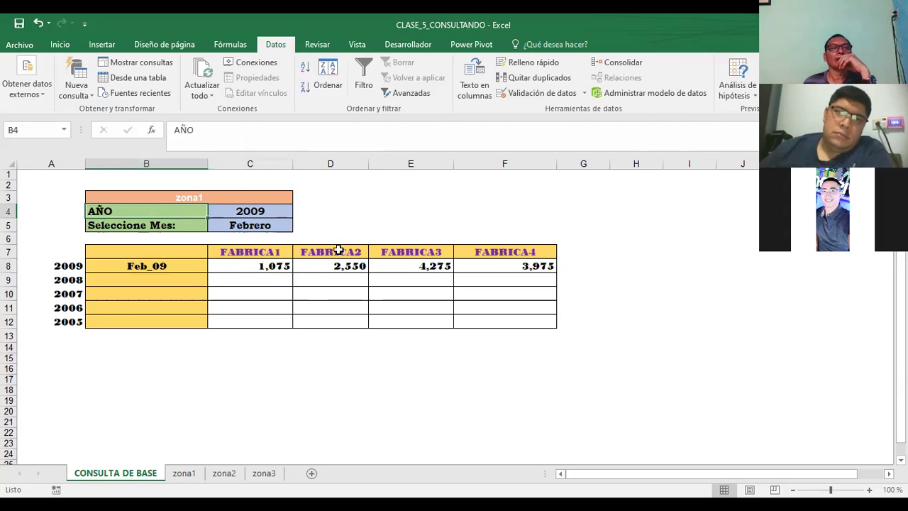
{"action": "left_click", "coordinate": [254, 266]}
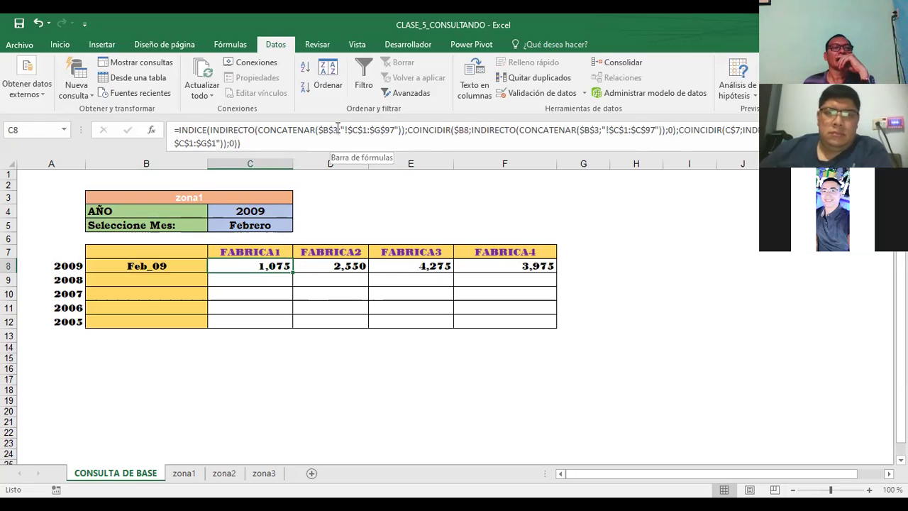
{"action": "left_click", "coordinate": [166, 206]}
{"action": "left_click", "coordinate": [169, 198]}
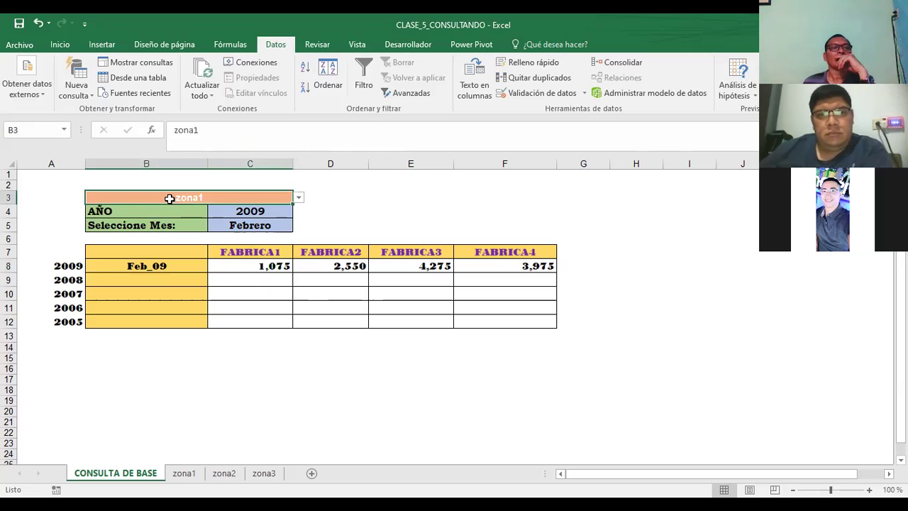
{"action": "left_click", "coordinate": [228, 264]}
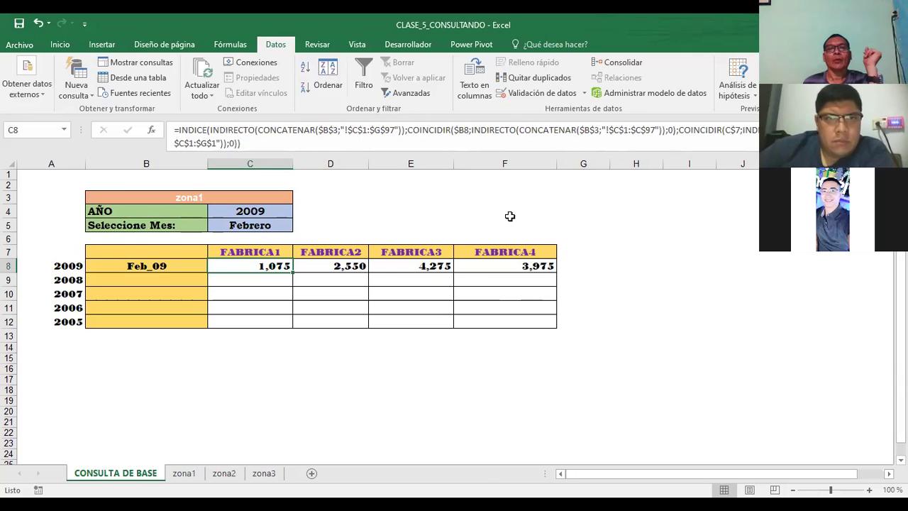
{"action": "double_click", "coordinate": [269, 270]}
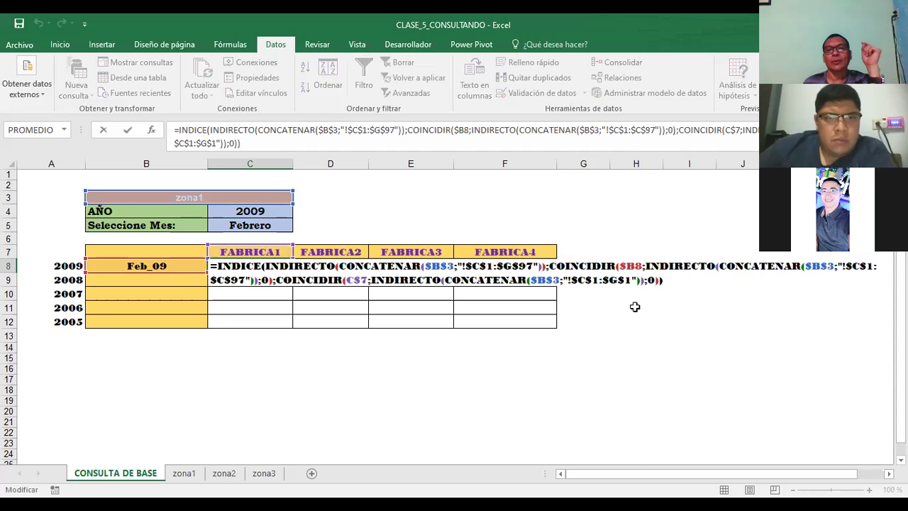
{"action": "left_click_drag", "start_coordinate": [696, 477], "coordinate": [706, 476]}
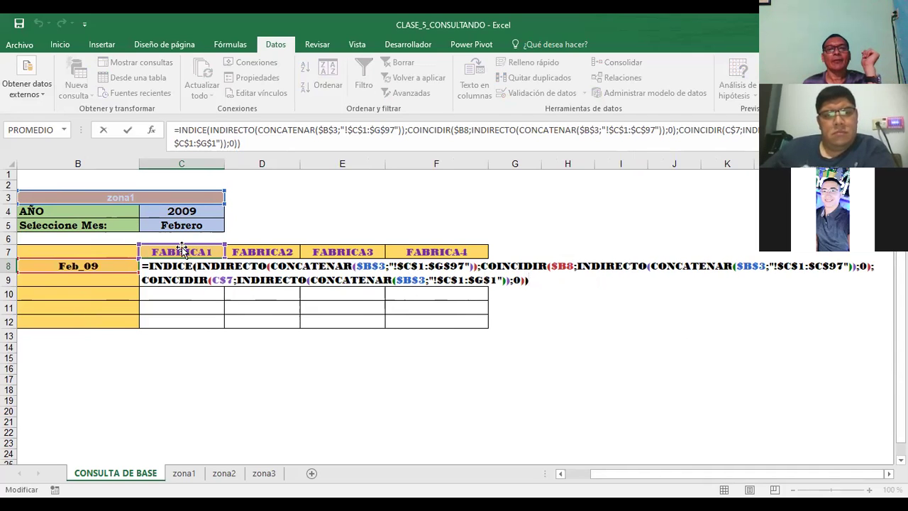
{"action": "left_click_drag", "start_coordinate": [621, 476], "coordinate": [702, 477]}
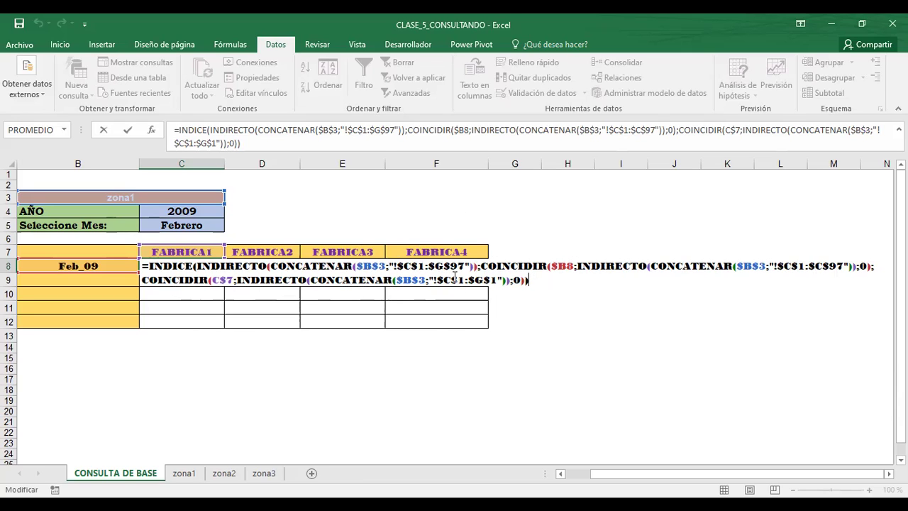
{"action": "key", "text": "ctrl+Return"}
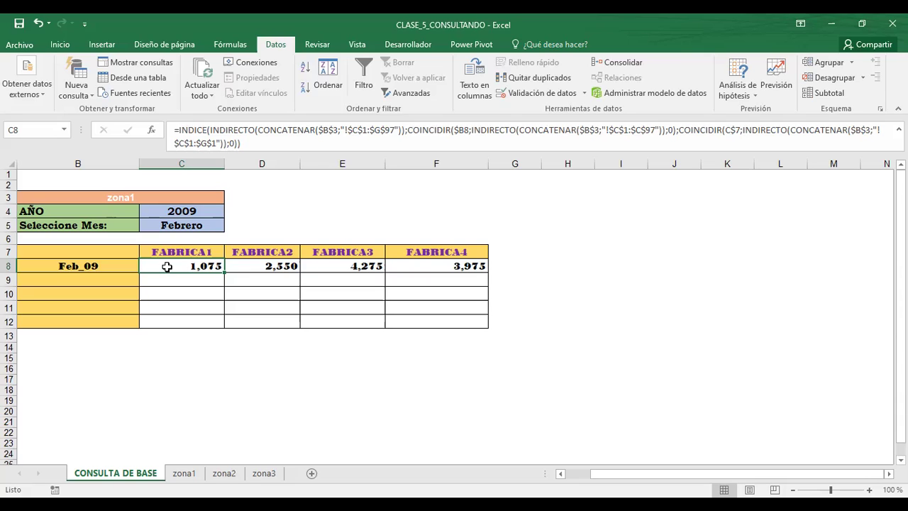
Check the lookup formulas in F8 and B8, then open C5's month dropdown.
{"action": "left_click", "coordinate": [428, 266]}
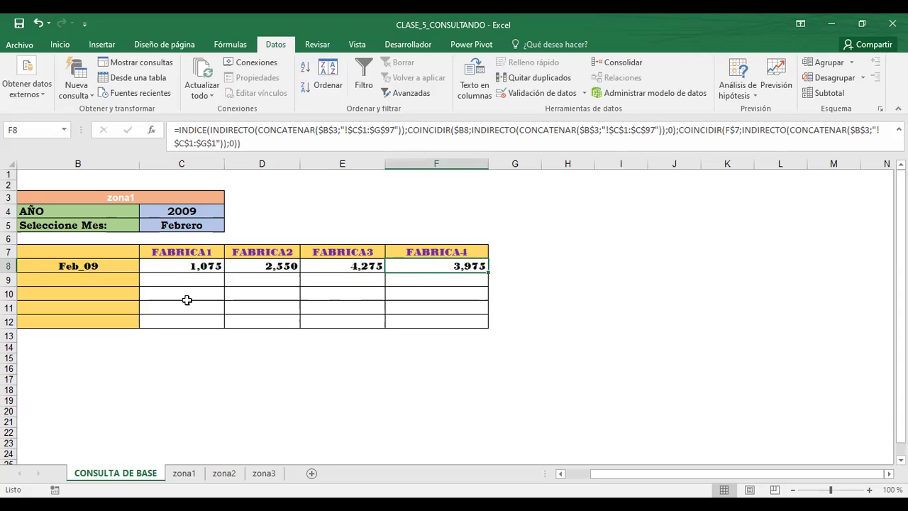
{"action": "left_click", "coordinate": [60, 266]}
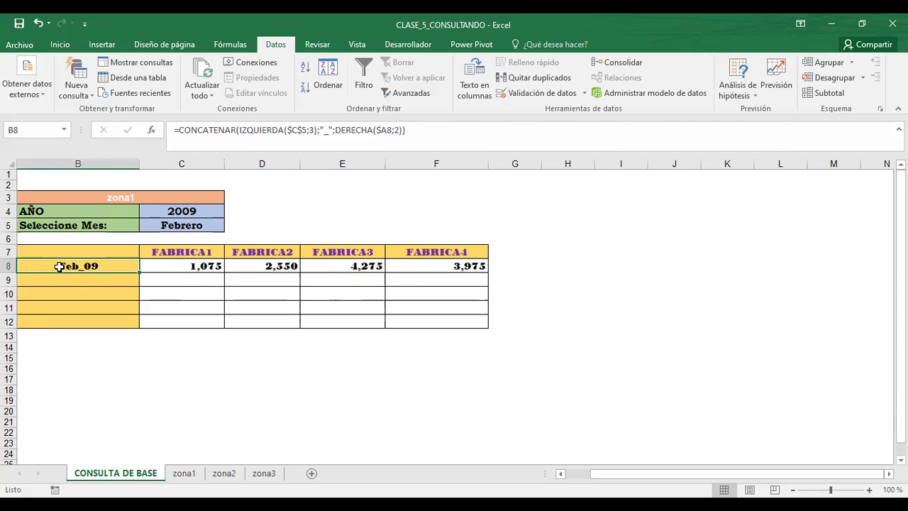
{"action": "left_click", "coordinate": [190, 224]}
{"action": "left_click", "coordinate": [231, 225]}
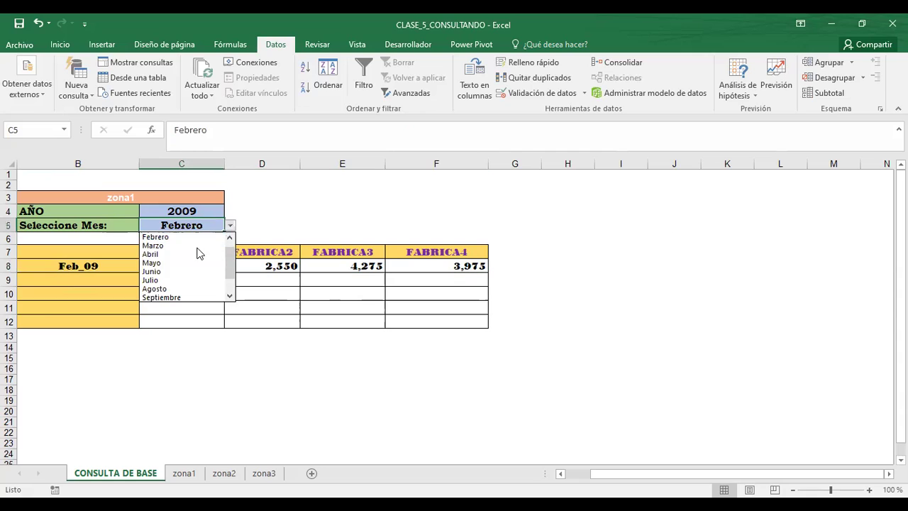
Try Abril and Octubre in C5, settling on Junio to show the Jun_09 figures.
{"action": "left_click", "coordinate": [143, 256]}
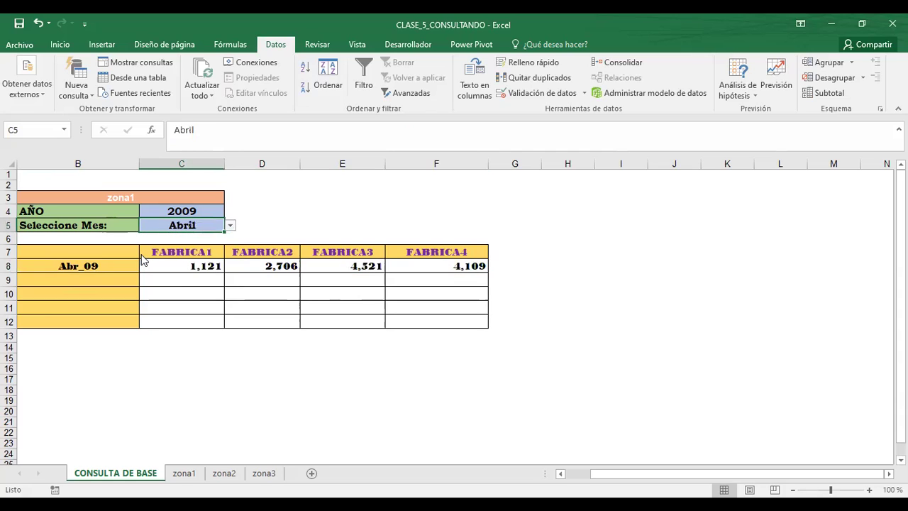
{"action": "left_click", "coordinate": [230, 225]}
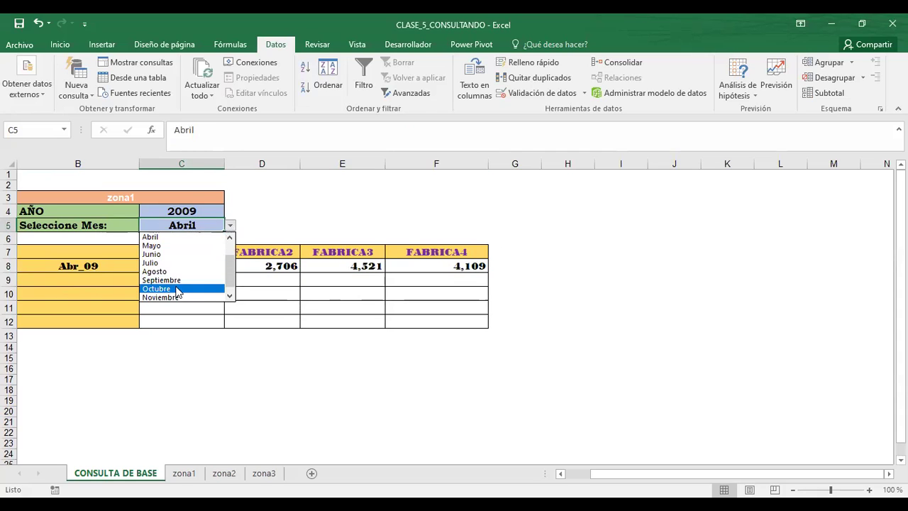
{"action": "left_click", "coordinate": [176, 288]}
{"action": "left_click", "coordinate": [231, 225]}
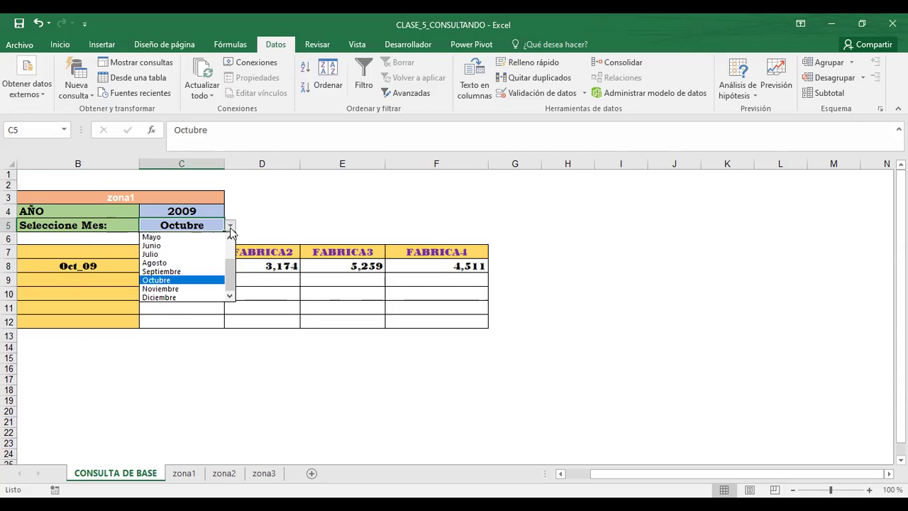
{"action": "left_click", "coordinate": [152, 246]}
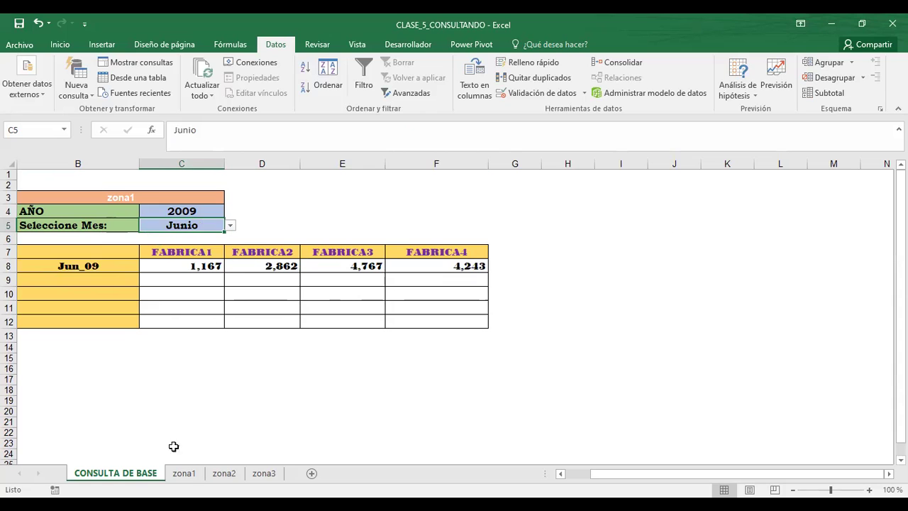
Review the zona1 sheet data, scrolling back up to the Ene_07 FABRICA1 value in D2.
{"action": "left_click", "coordinate": [188, 475]}
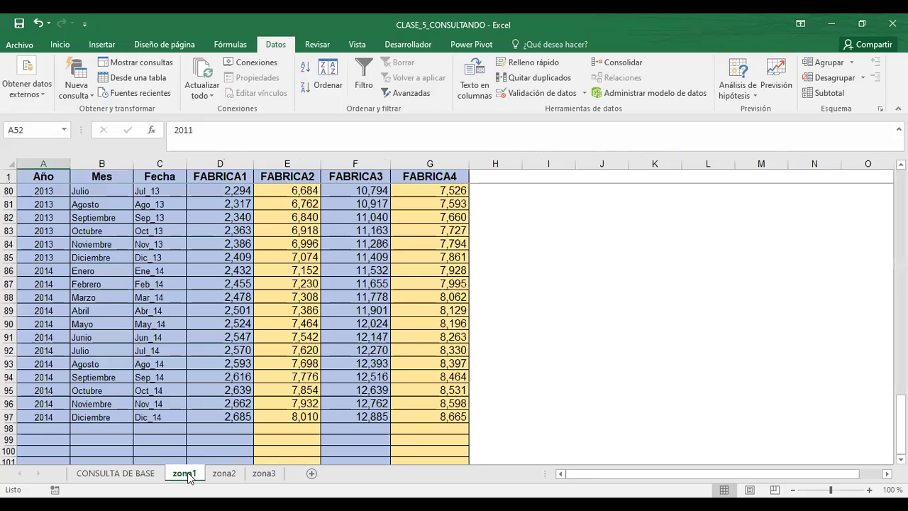
{"action": "left_click", "coordinate": [652, 310]}
{"action": "scroll", "coordinate": [652, 310], "scroll_direction": "up", "scroll_amount": 11}
{"action": "scroll", "coordinate": [652, 309], "scroll_direction": "up", "scroll_amount": 9}
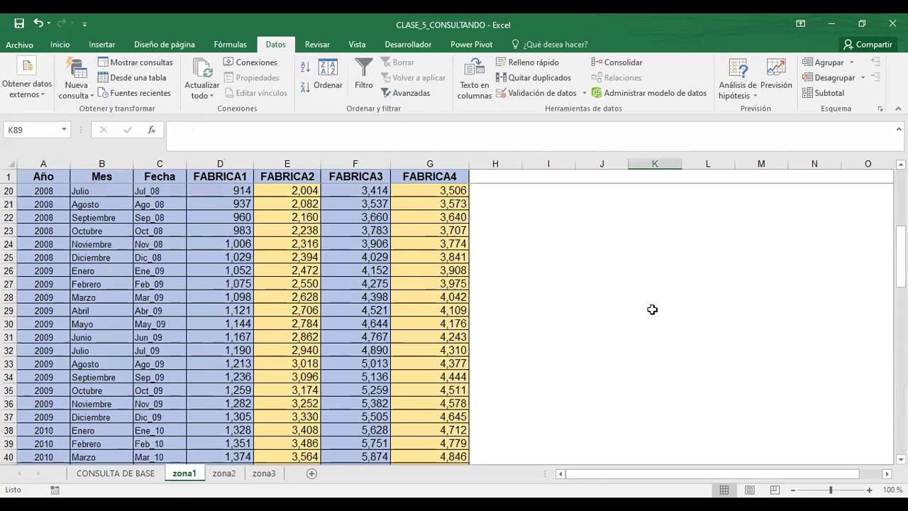
{"action": "scroll", "coordinate": [652, 309], "scroll_direction": "up", "scroll_amount": 6}
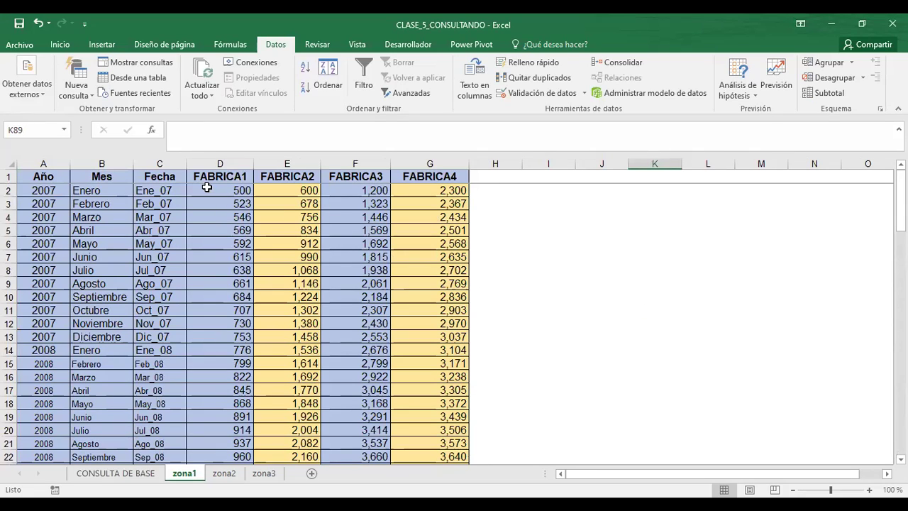
{"action": "left_click", "coordinate": [207, 187]}
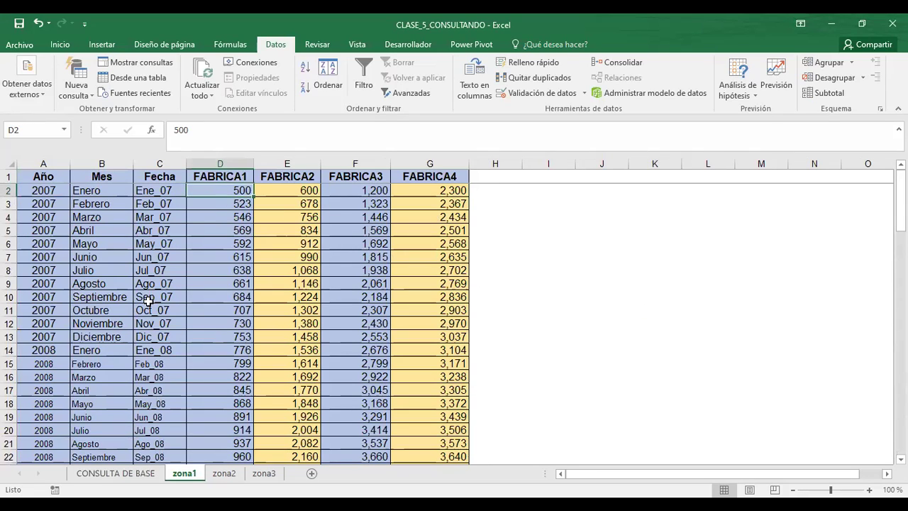
Look over the zona2 and zona3 sheets, then return to CONSULTA DE BASE.
{"action": "left_click", "coordinate": [224, 475]}
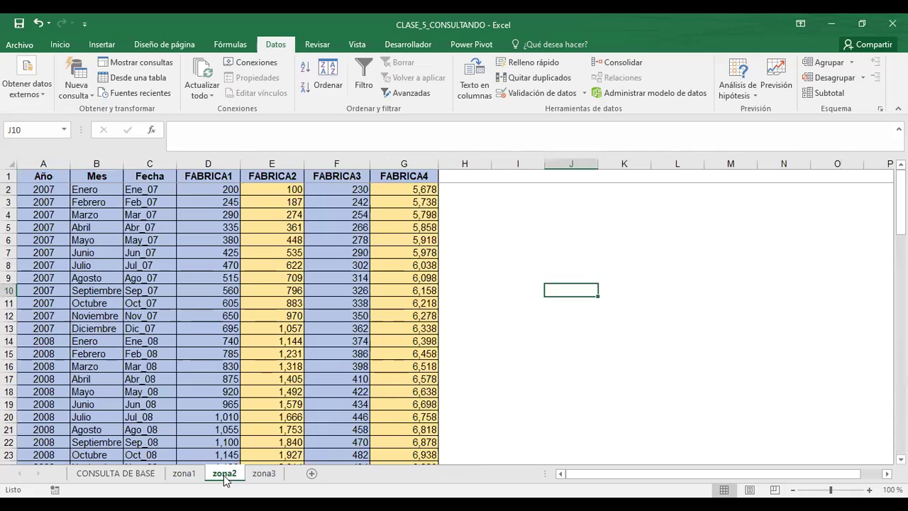
{"action": "left_click", "coordinate": [272, 474]}
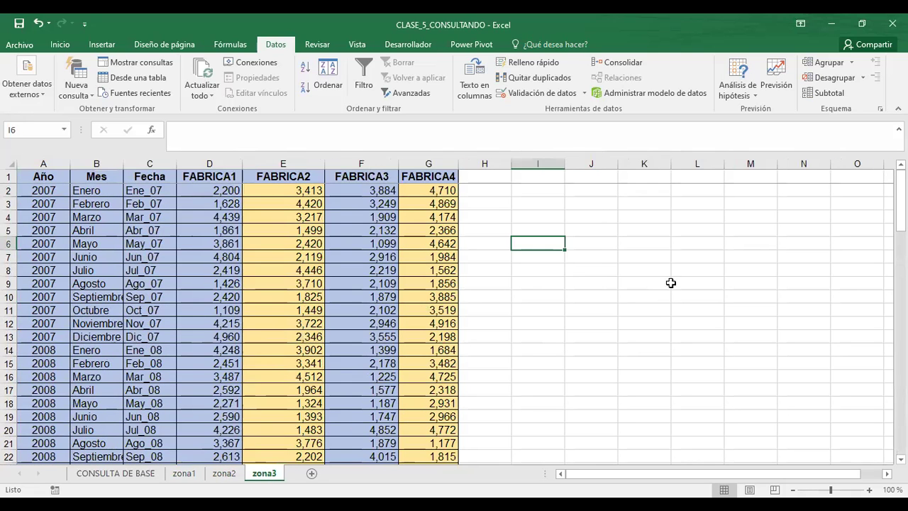
{"action": "left_click", "coordinate": [105, 475]}
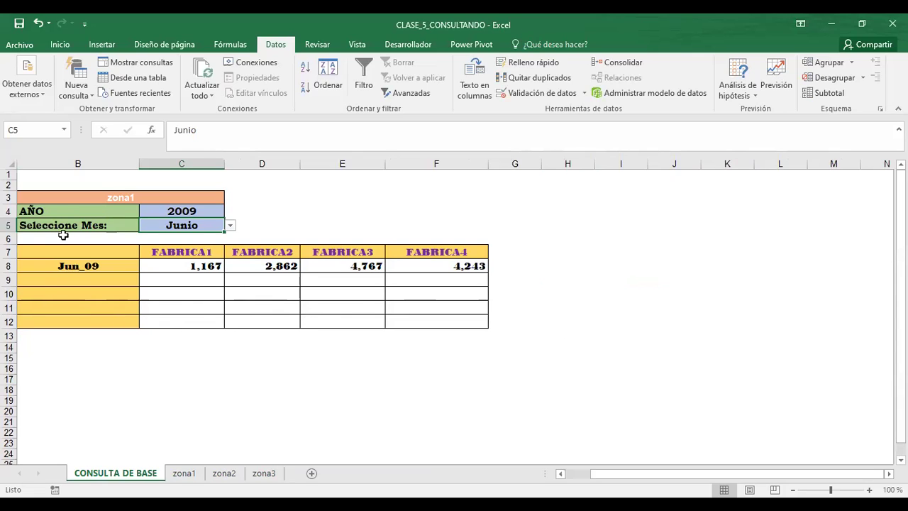
Check the 2009 year in C4 and show the 2009–2005 labels in column A.
{"action": "left_click", "coordinate": [181, 212]}
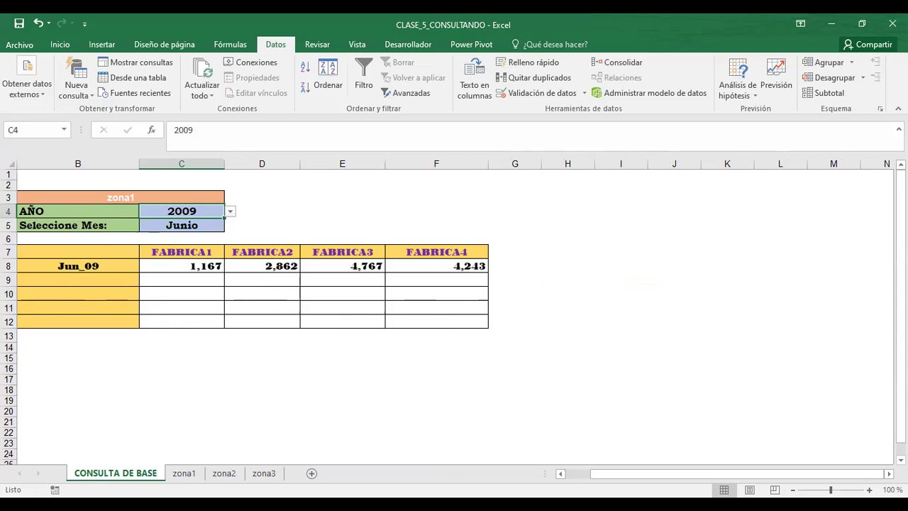
{"action": "left_click", "coordinate": [561, 474]}
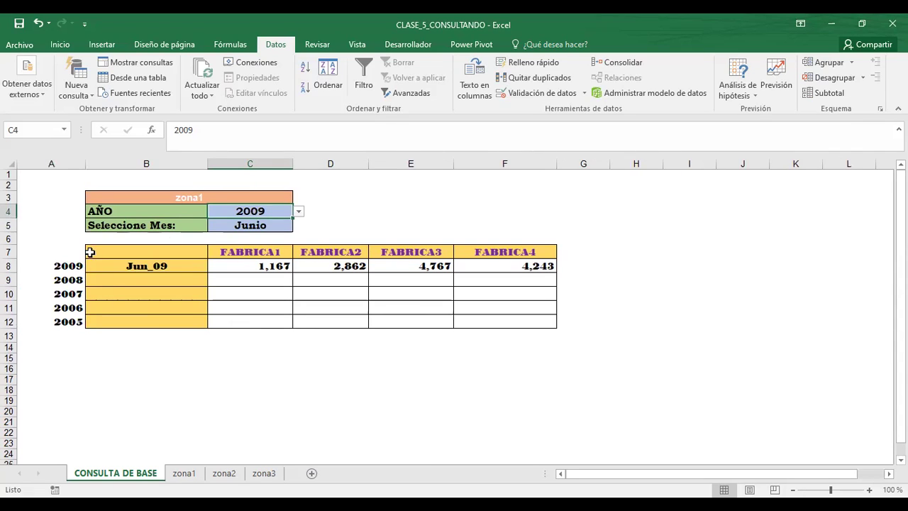
{"action": "left_click", "coordinate": [68, 254]}
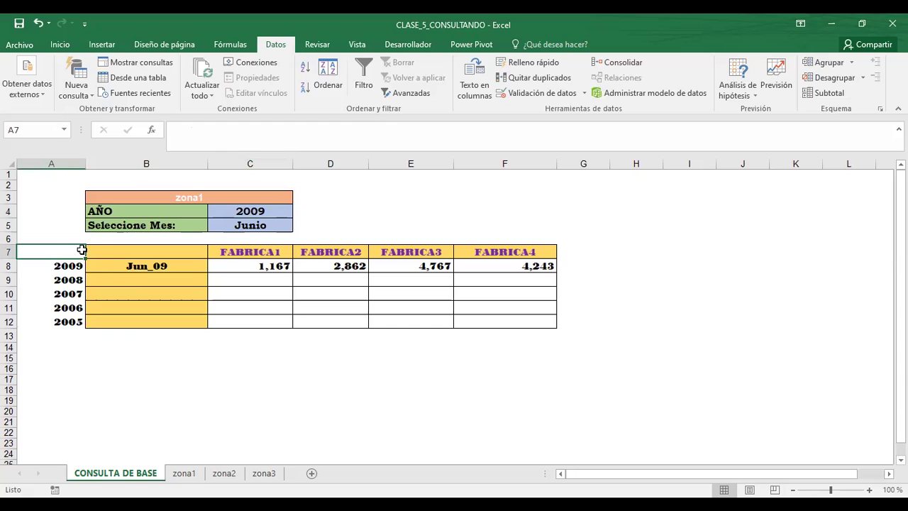
{"action": "left_click", "coordinate": [254, 213]}
{"action": "left_click", "coordinate": [63, 253]}
{"action": "left_click", "coordinate": [63, 262]}
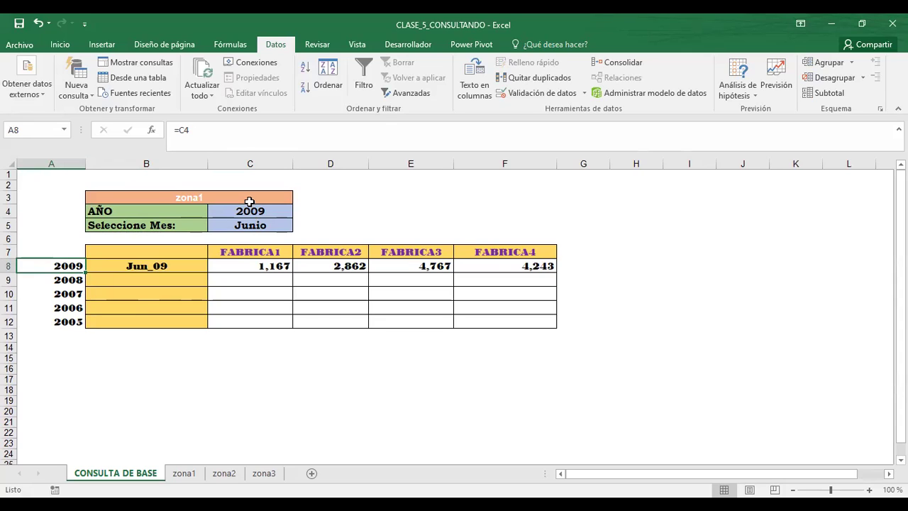
{"action": "left_click", "coordinate": [63, 286]}
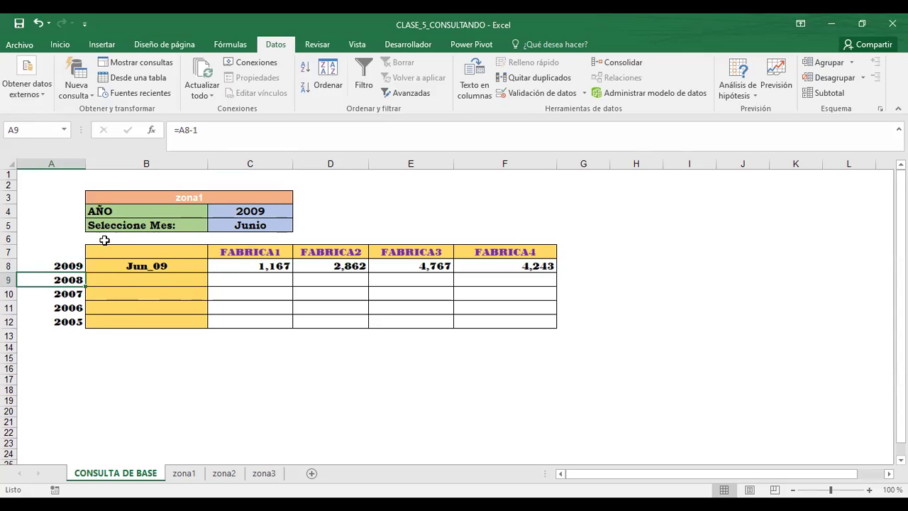
{"action": "left_click", "coordinate": [80, 265]}
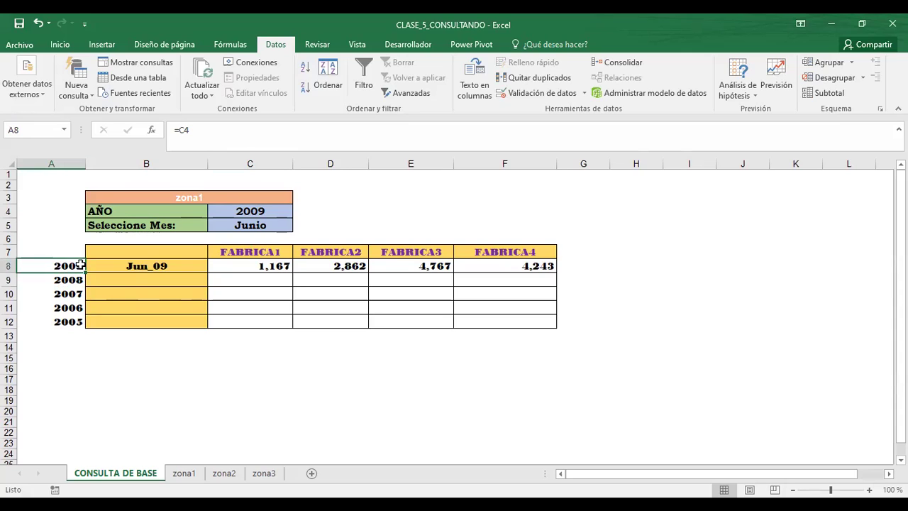
{"action": "left_click", "coordinate": [61, 278]}
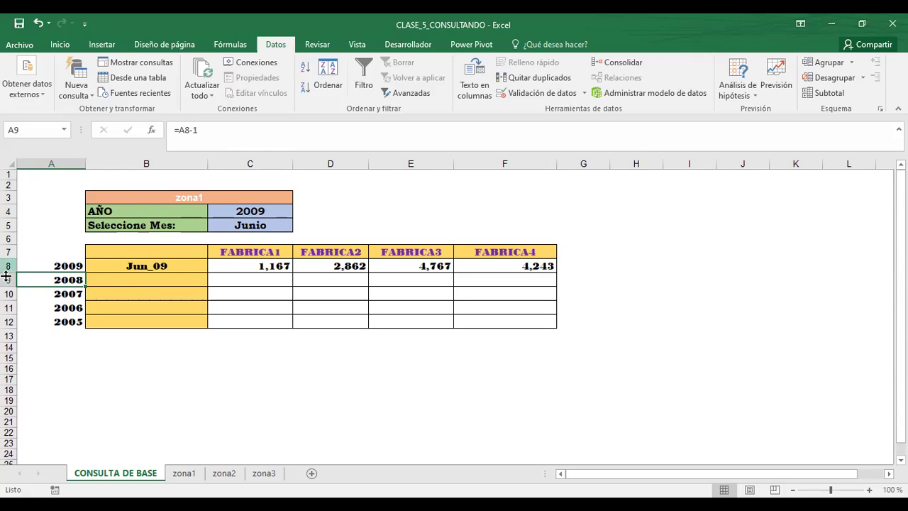
{"action": "left_click", "coordinate": [61, 265]}
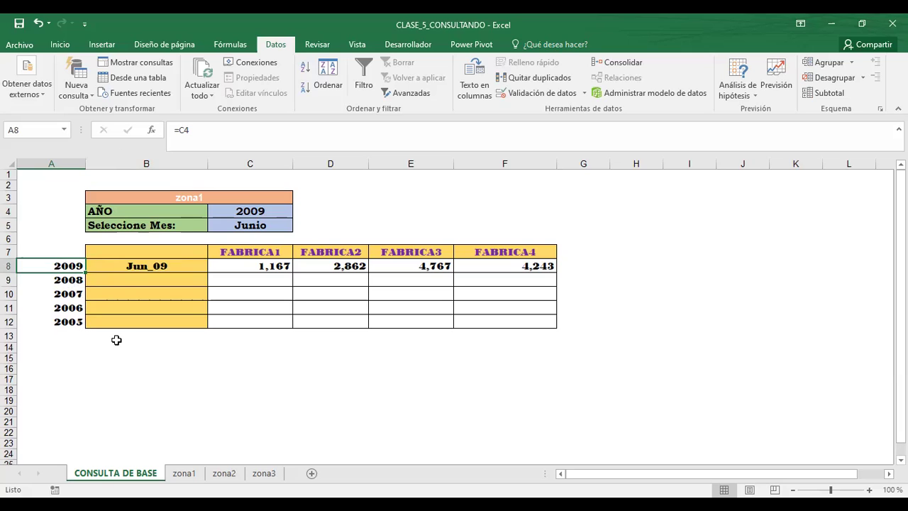
{"action": "left_click", "coordinate": [70, 331]}
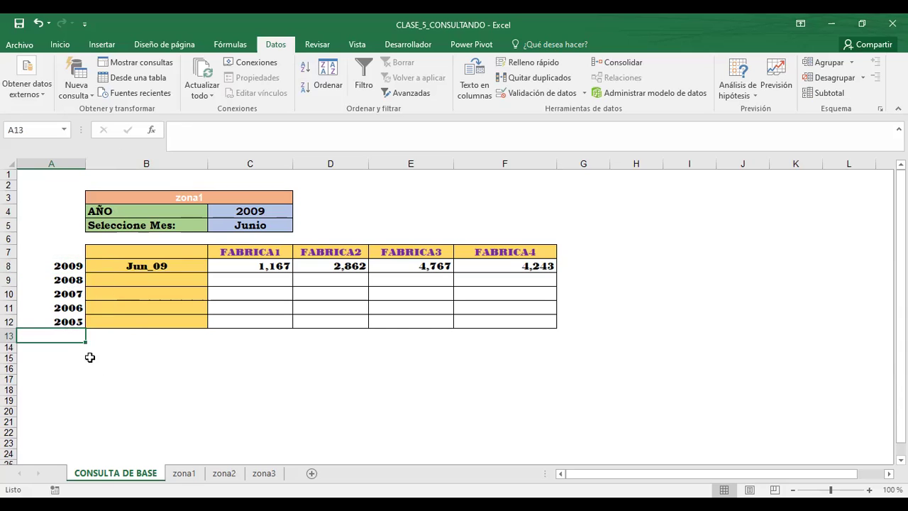
Choose Septiembre from the month dropdown in C5.
{"action": "left_click", "coordinate": [371, 211]}
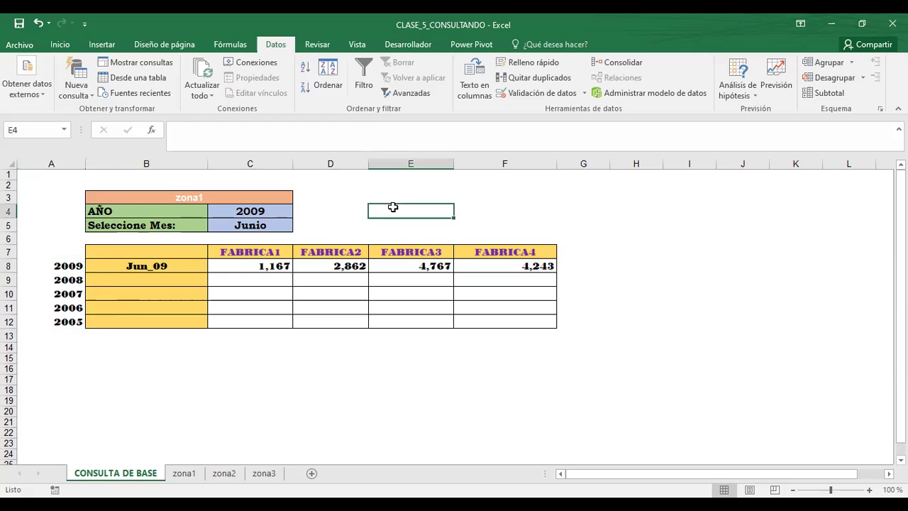
{"action": "left_click", "coordinate": [236, 226]}
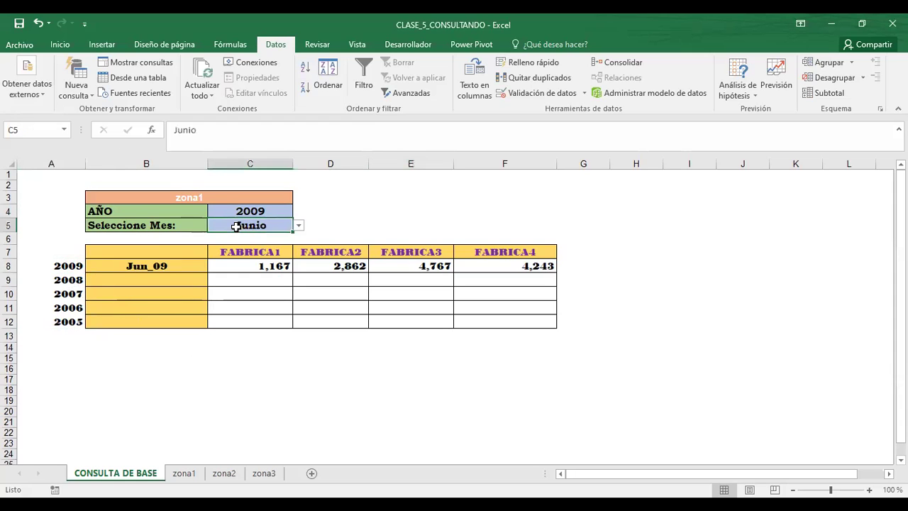
{"action": "left_click", "coordinate": [299, 226]}
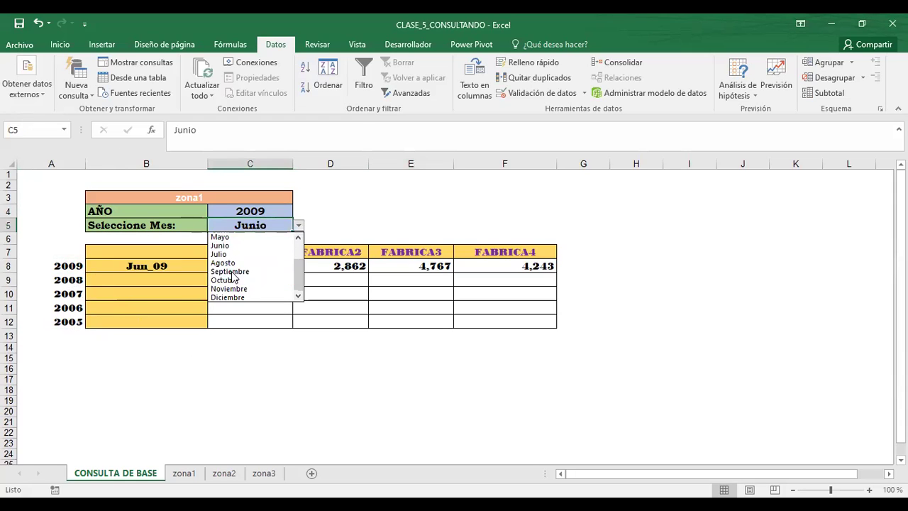
{"action": "left_click", "coordinate": [231, 272]}
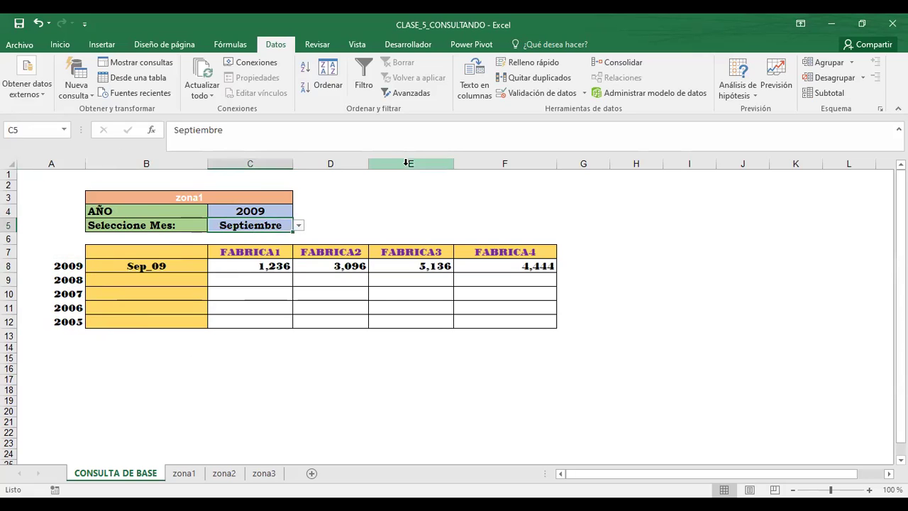
Choose 2011 from the C4 year dropdown and review the INDICE/INDIRECTO formula in C8.
{"action": "left_click", "coordinate": [260, 211]}
{"action": "left_click", "coordinate": [299, 212]}
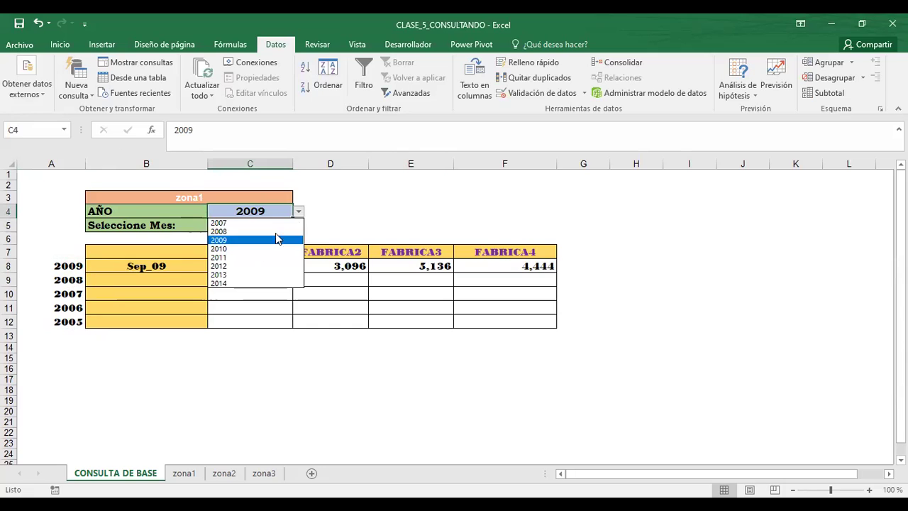
{"action": "left_click", "coordinate": [253, 255]}
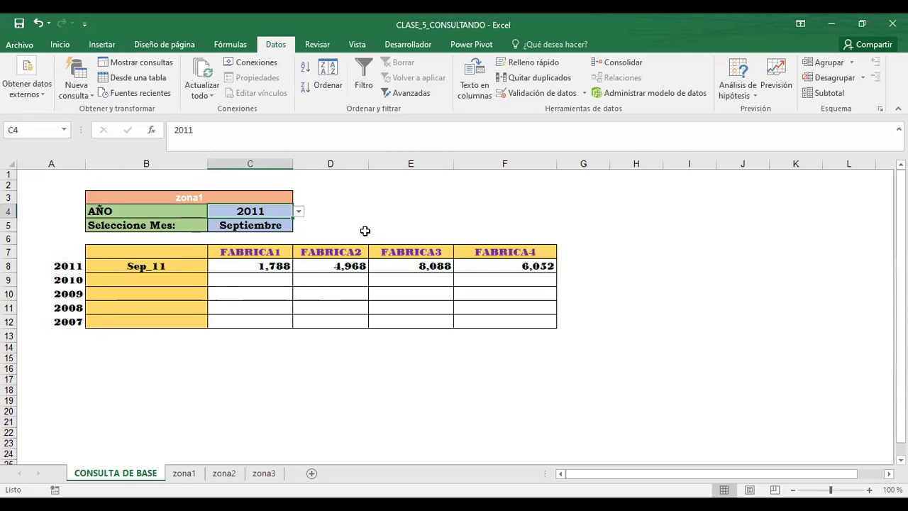
{"action": "left_click", "coordinate": [233, 264]}
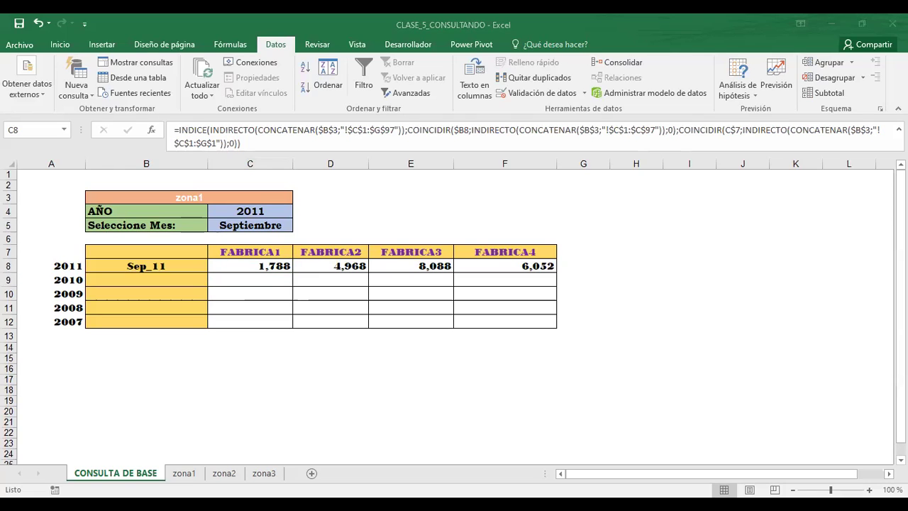
{"action": "key", "text": "alt+Tab"}
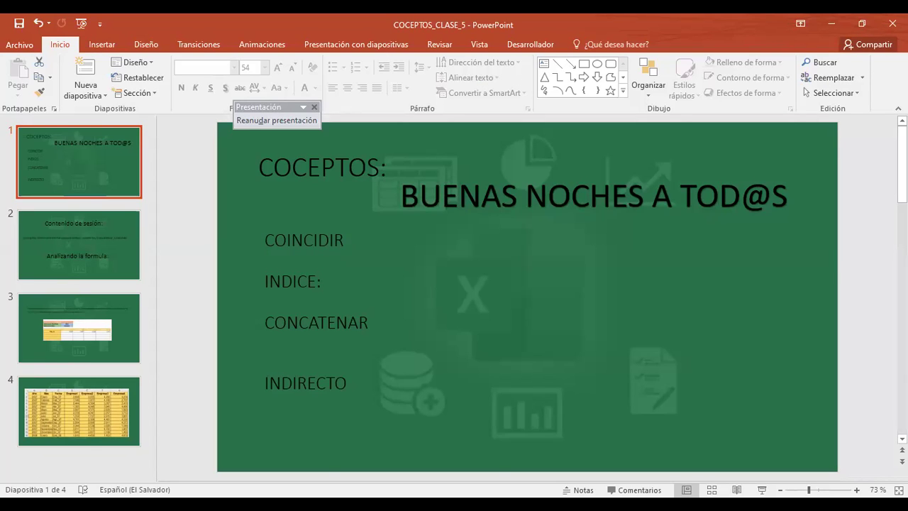
Present slides 3 and 4, covering the formula and data table, then exit the show.
{"action": "key", "text": "alt+Tab"}
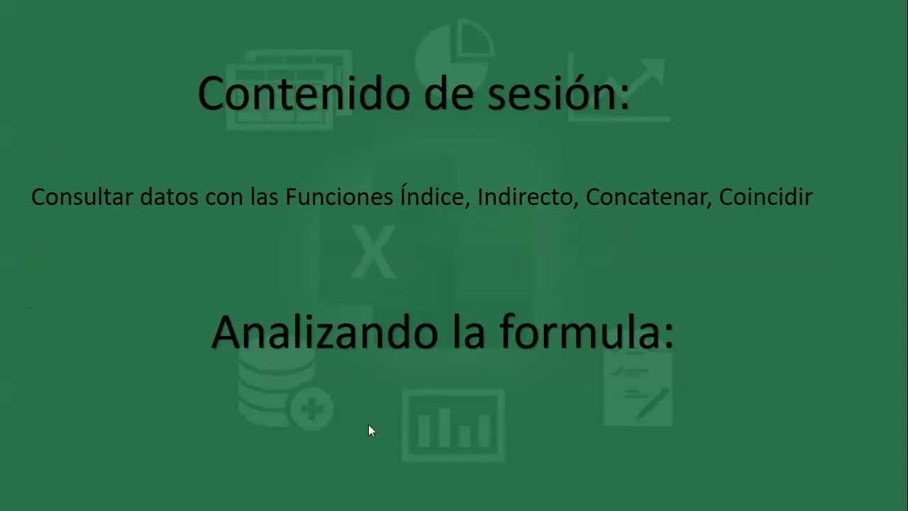
{"action": "left_click", "coordinate": [367, 342]}
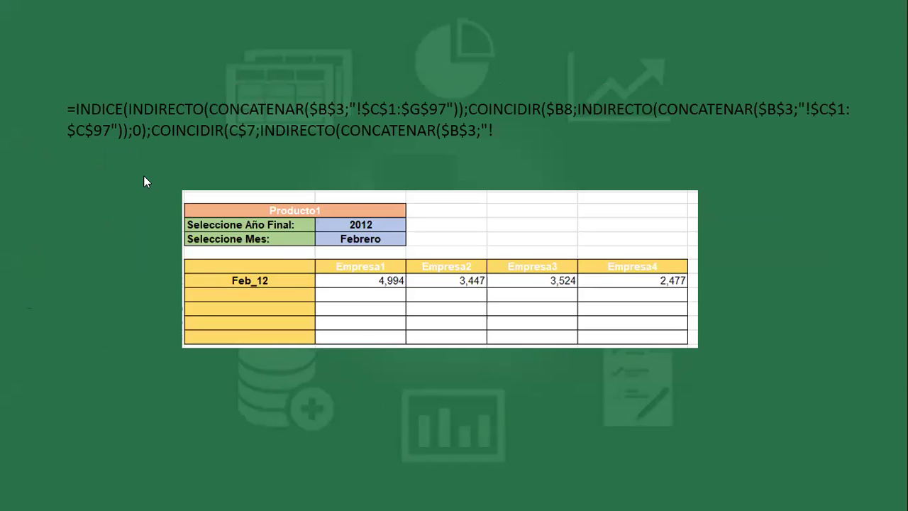
{"action": "left_click", "coordinate": [358, 452]}
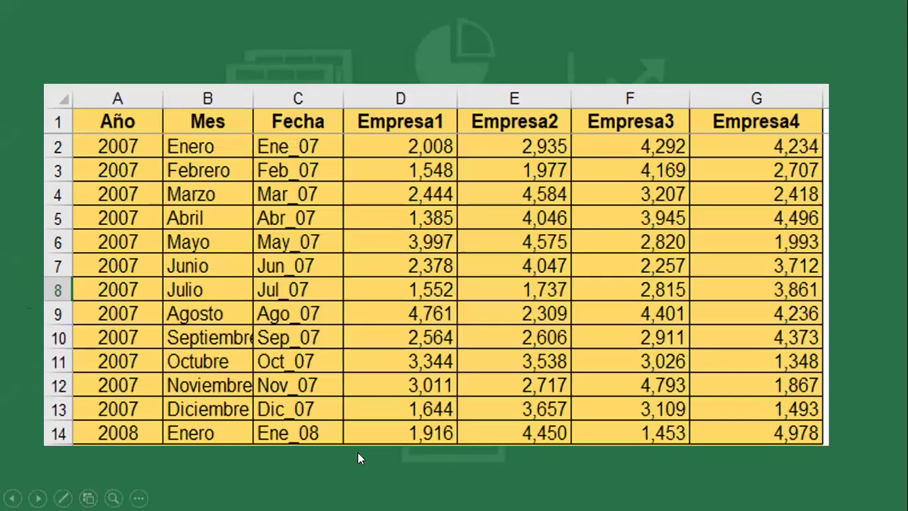
{"action": "key", "text": "Escape"}
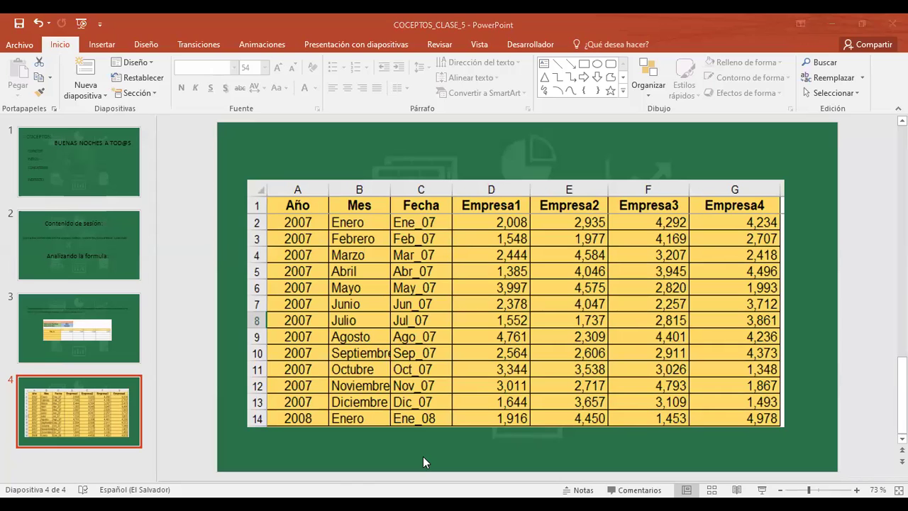
{"action": "key", "text": "alt+Tab"}
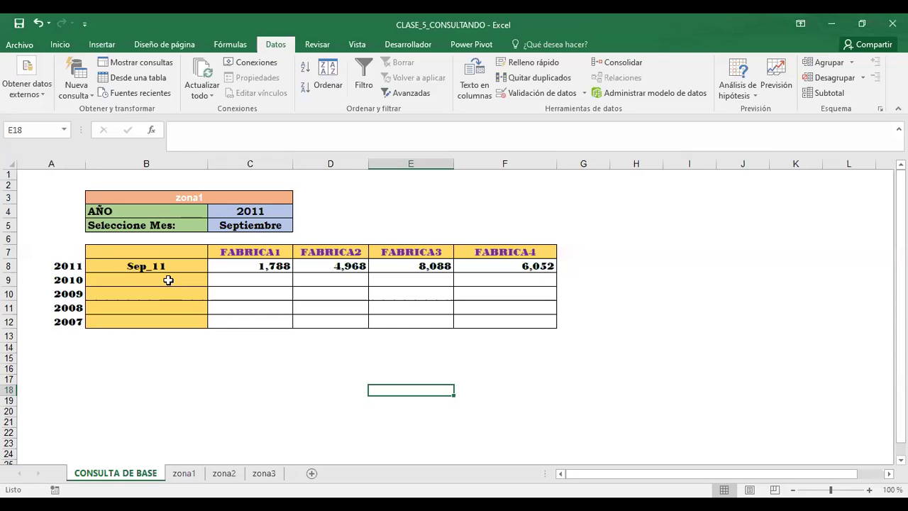
Review the C8 lookup formula, then add a new blank worksheet, Hoja1.
{"action": "left_click", "coordinate": [246, 265]}
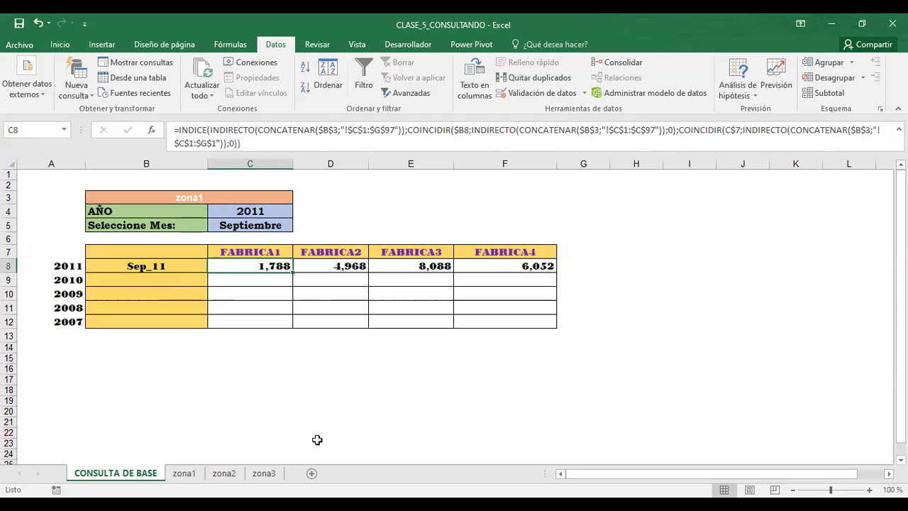
{"action": "left_click", "coordinate": [311, 473]}
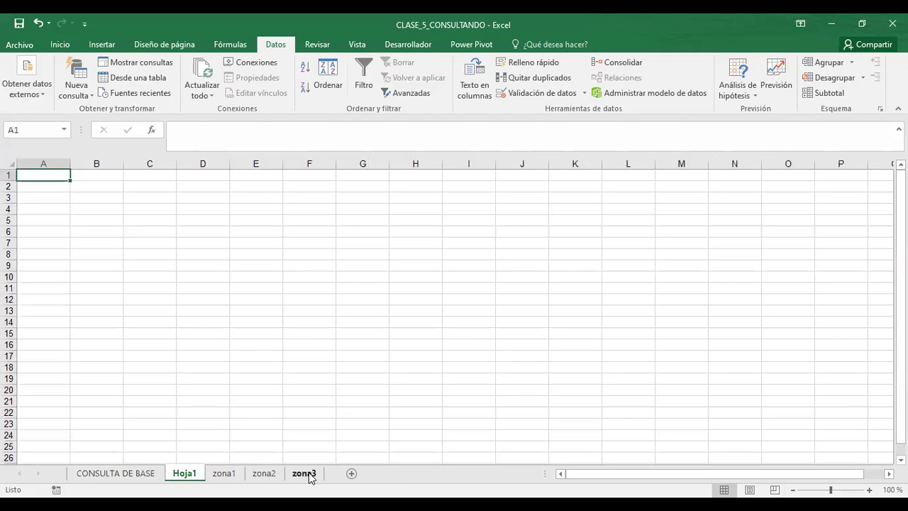
Drag Hoja1 after zona3 and rename it EJERCICIO1, then go back to CONSULTA DE BASE.
{"action": "mouse_move", "coordinate": [183, 477]}
{"action": "left_mouse_down"}
{"action": "mouse_move", "coordinate": [304, 477]}
{"action": "mouse_move", "coordinate": [267, 477]}
{"action": "left_mouse_up"}
{"action": "left_click", "coordinate": [299, 477]}
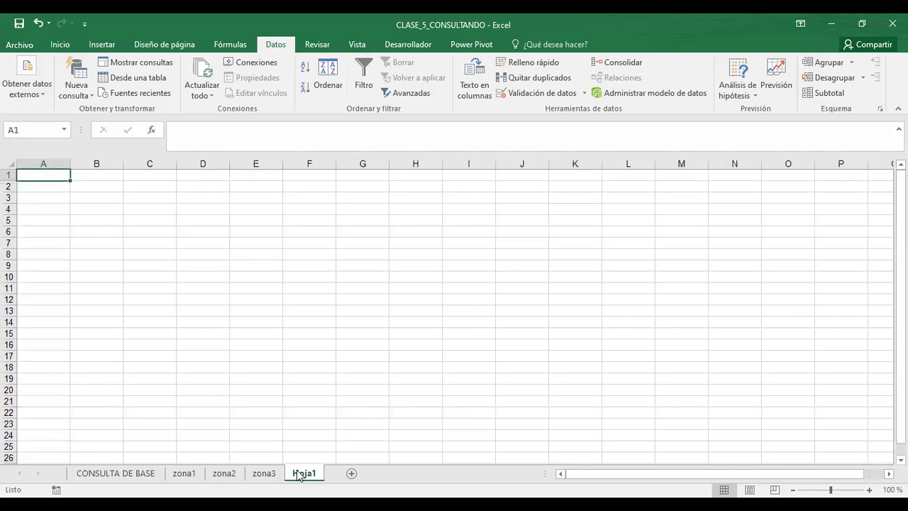
{"action": "right_click", "coordinate": [299, 475]}
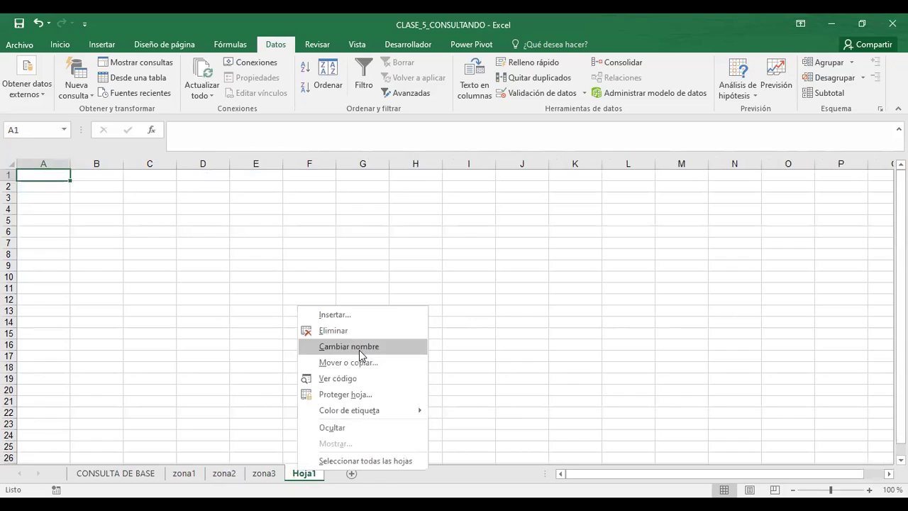
{"action": "left_click", "coordinate": [360, 350]}
{"action": "type", "text": "EJERCICIO"}
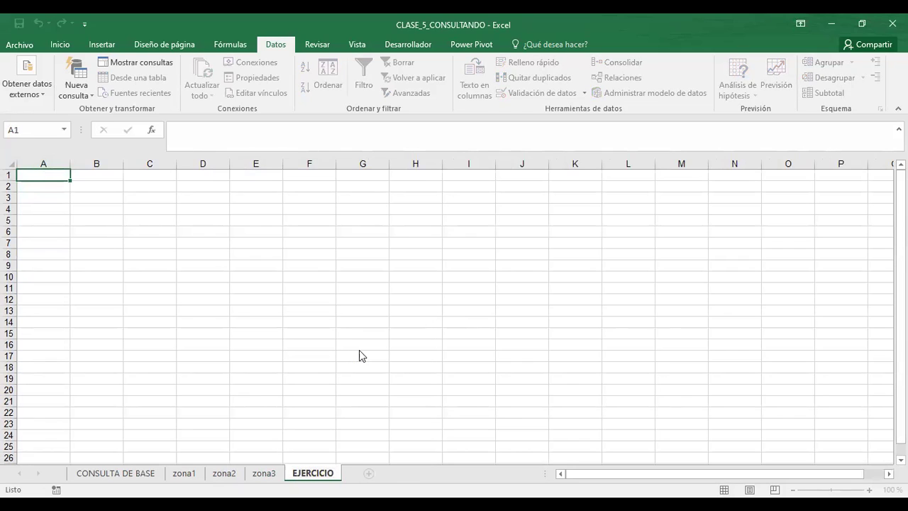
{"action": "type", "text": "1"}
{"action": "key", "text": "Return"}
{"action": "left_click", "coordinate": [213, 221]}
{"action": "left_click", "coordinate": [121, 472]}
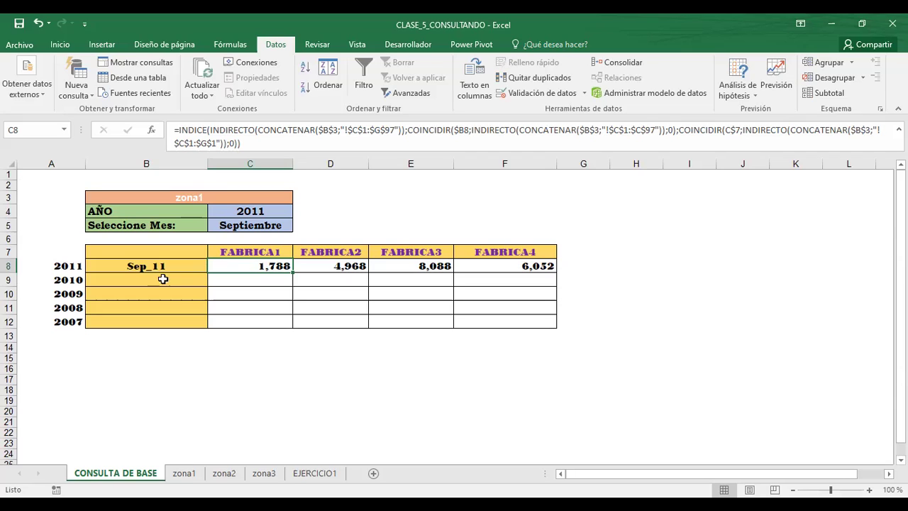
Inspect zona1's month in B2 and the Fecha formula =CONCATENAR(IZQUIERDA(B2;3);"_";DERECHA(A2;2)) in C2.
{"action": "left_click", "coordinate": [186, 474]}
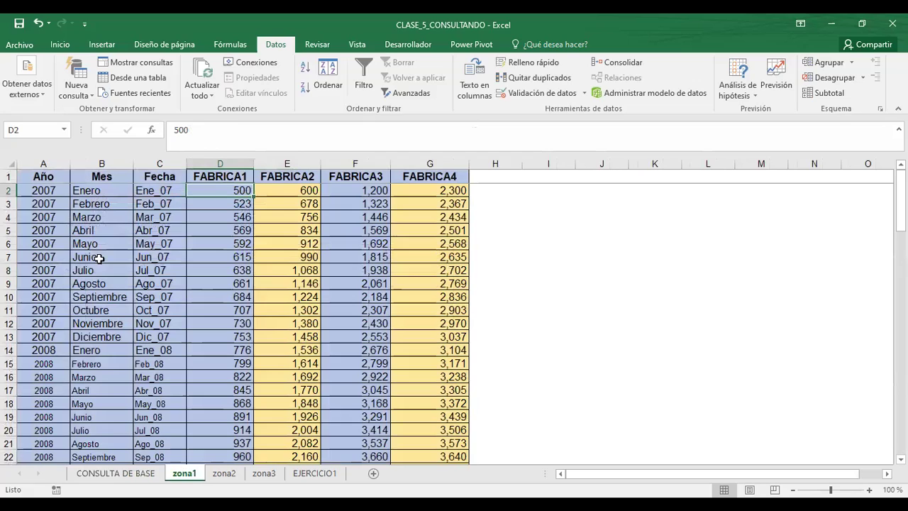
{"action": "left_click", "coordinate": [79, 193]}
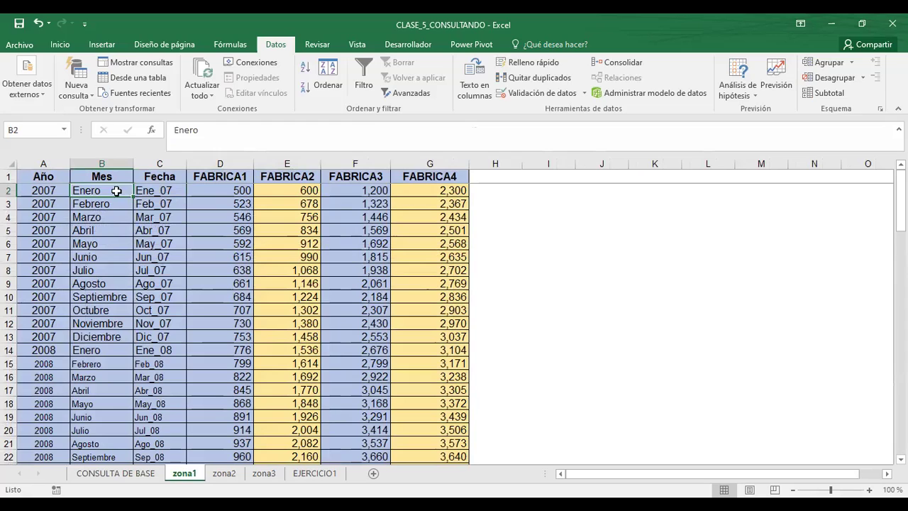
{"action": "left_click", "coordinate": [148, 191]}
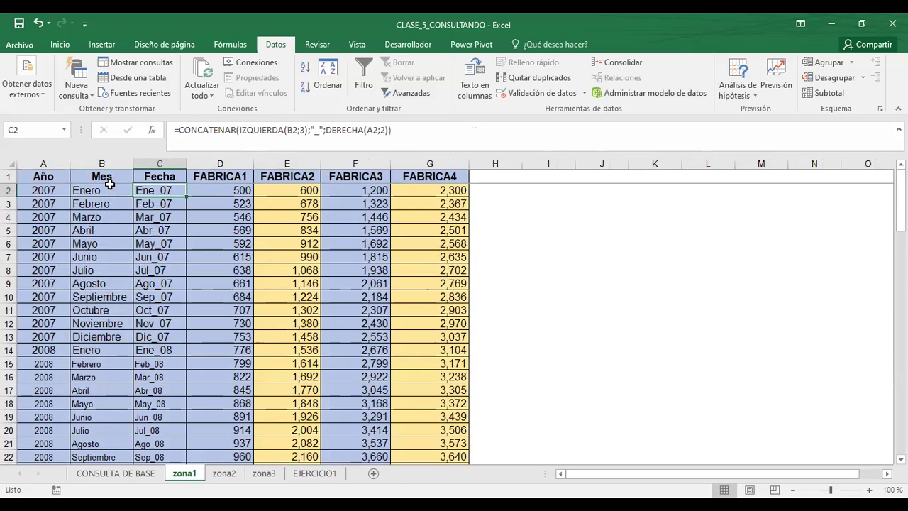
Add three new blank worksheets after the EJERCICIO1 sheet.
{"action": "left_click", "coordinate": [115, 474]}
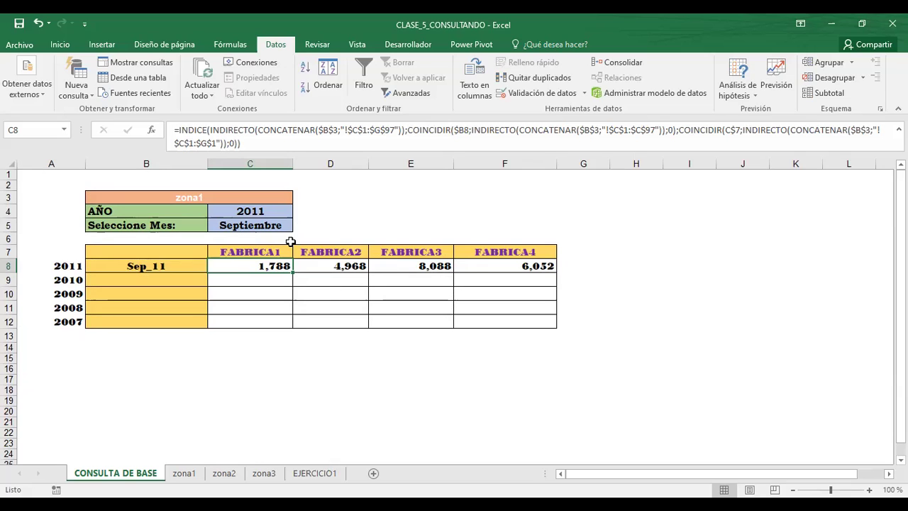
{"action": "left_click", "coordinate": [313, 475]}
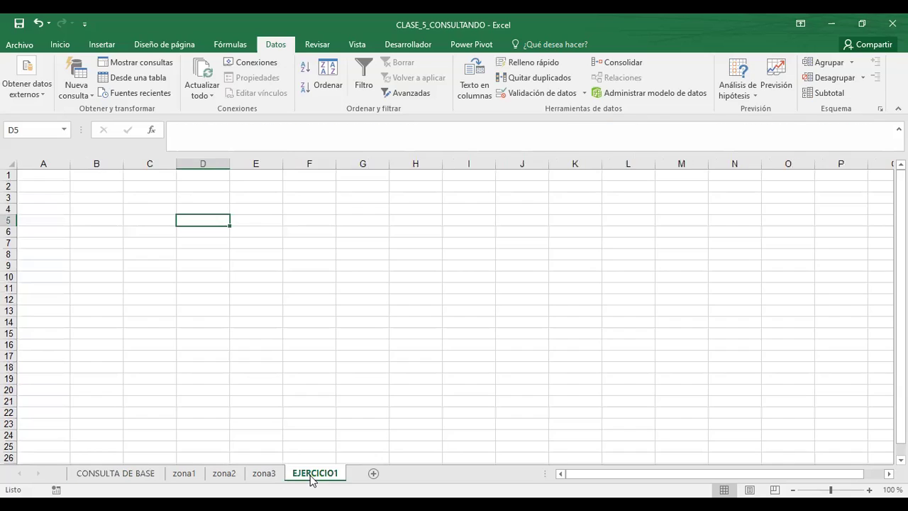
{"action": "left_click", "coordinate": [374, 474]}
{"action": "left_click", "coordinate": [412, 474]}
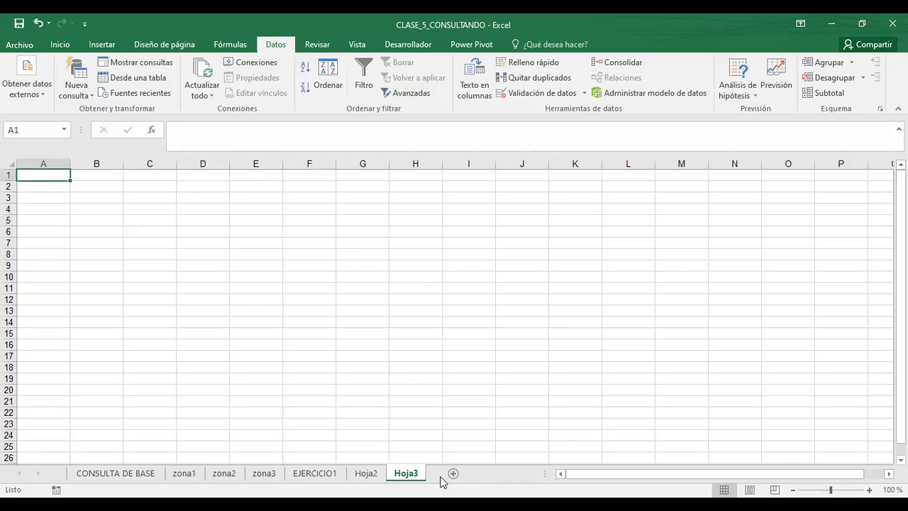
{"action": "left_click", "coordinate": [452, 474]}
Rename the Hoja2 sheet to LAPTOP.
{"action": "left_click", "coordinate": [367, 474]}
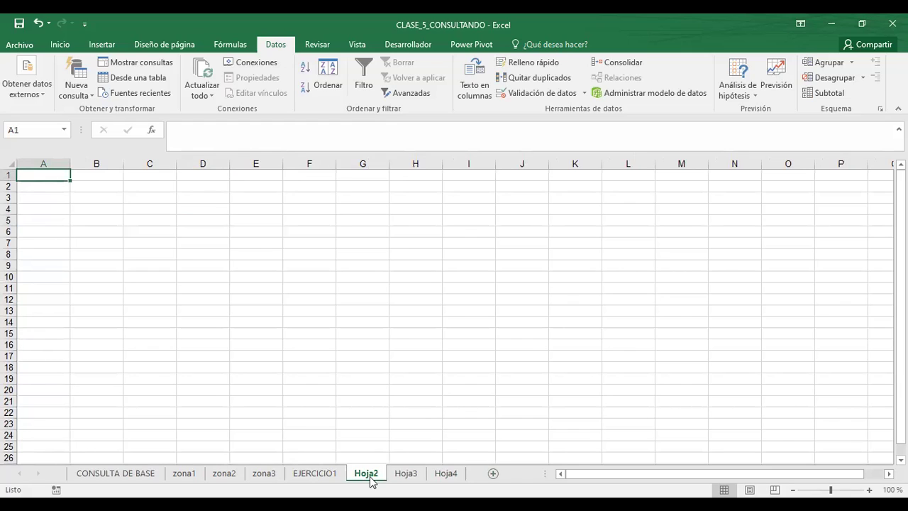
{"action": "right_click", "coordinate": [370, 476]}
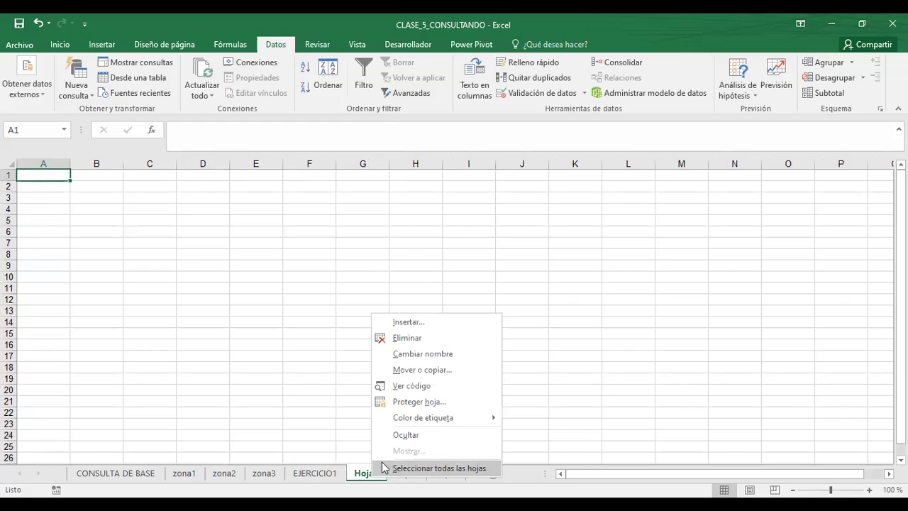
{"action": "left_click", "coordinate": [417, 354]}
{"action": "type", "text": "LAPTOP"}
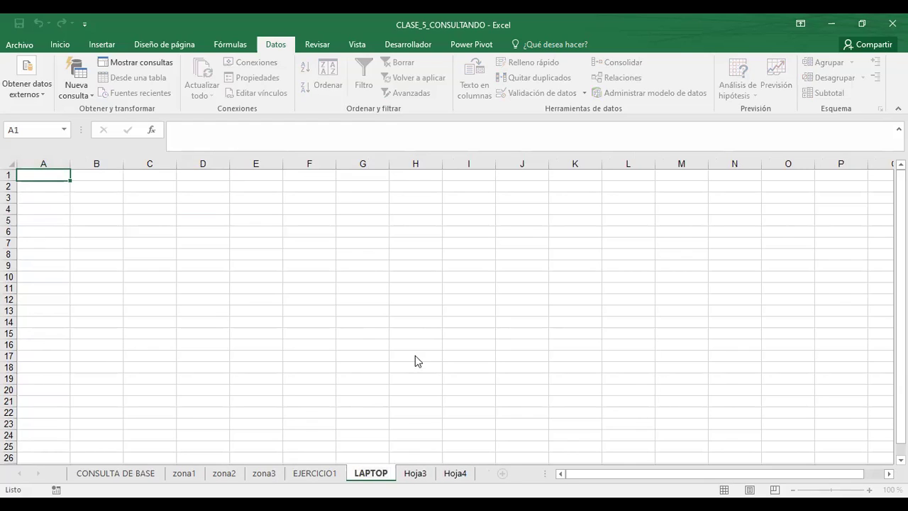
{"action": "left_click", "coordinate": [422, 479]}
Rename the Hoja3 sheet to IMPRESORES, then go back to EJERCICIO1.
{"action": "right_click", "coordinate": [422, 479]}
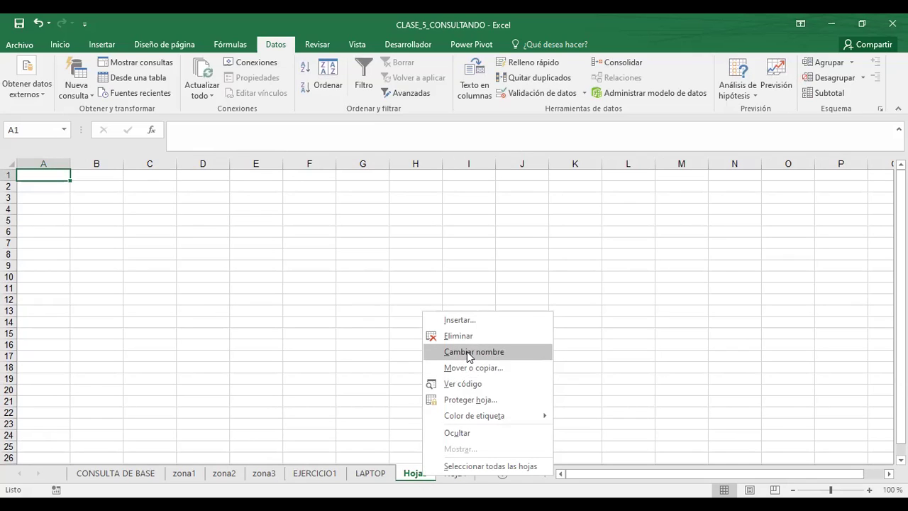
{"action": "left_click", "coordinate": [468, 352]}
{"action": "type", "text": "IMPRESORES"}
{"action": "left_click", "coordinate": [363, 277]}
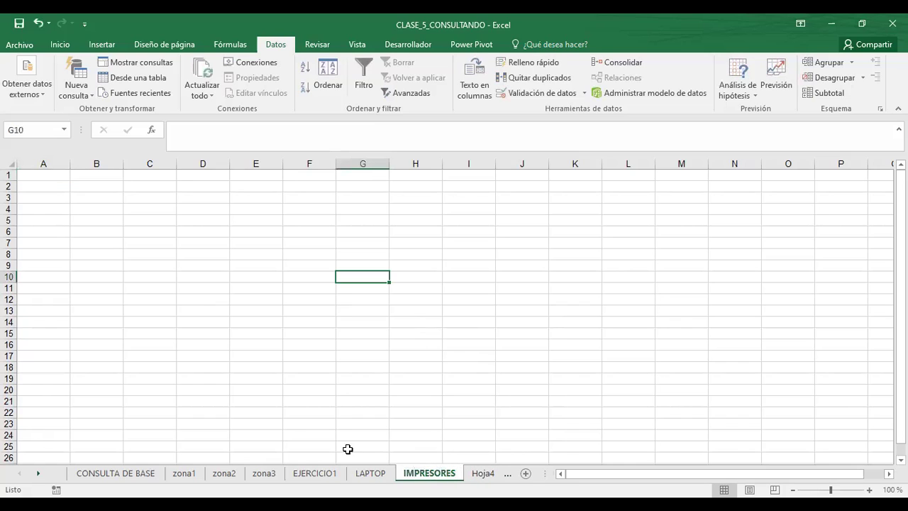
{"action": "left_click", "coordinate": [315, 472]}
{"action": "left_click", "coordinate": [208, 250]}
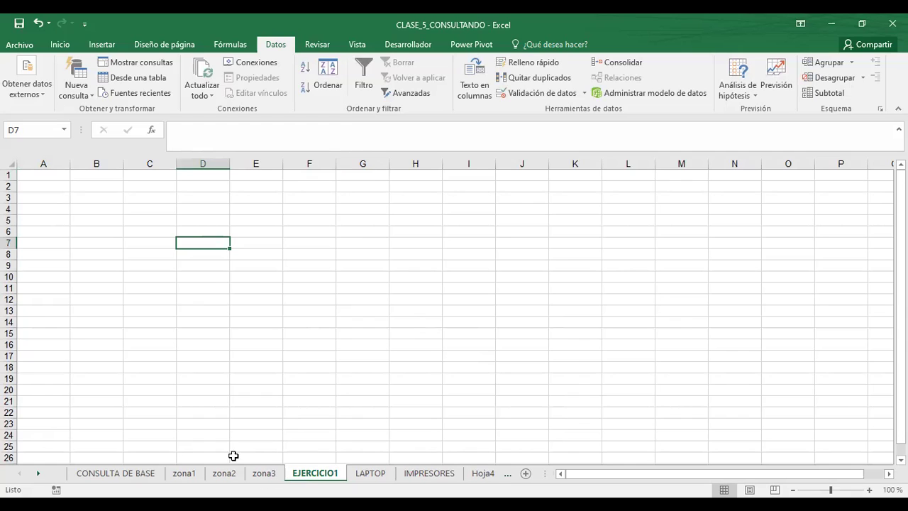
Return to the CONSULTA DE BASE sheet with the zona1 year-by-factory table.
{"action": "left_click", "coordinate": [110, 477]}
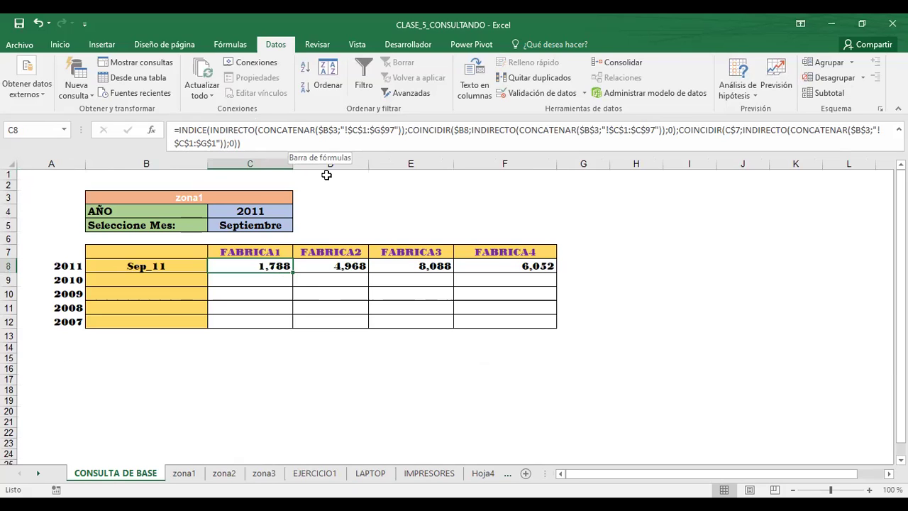
{"action": "left_click", "coordinate": [328, 276]}
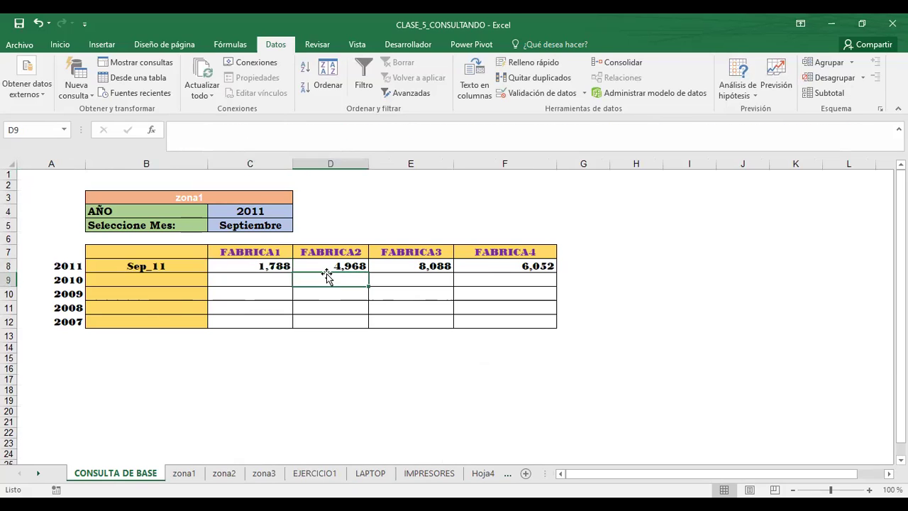
{"action": "left_click", "coordinate": [254, 264]}
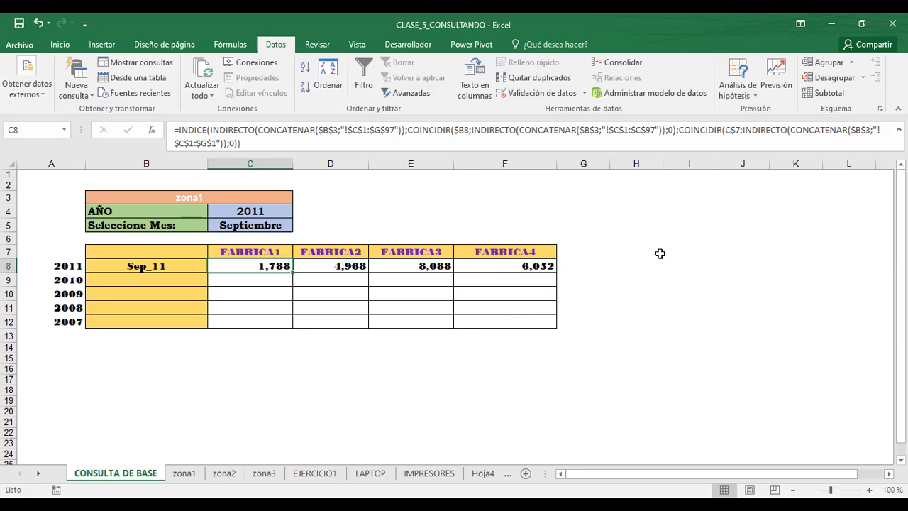
{"action": "scroll", "coordinate": [660, 253], "scroll_direction": "down", "scroll_amount": 1}
{"action": "scroll", "coordinate": [660, 254], "scroll_direction": "down", "scroll_amount": 2}
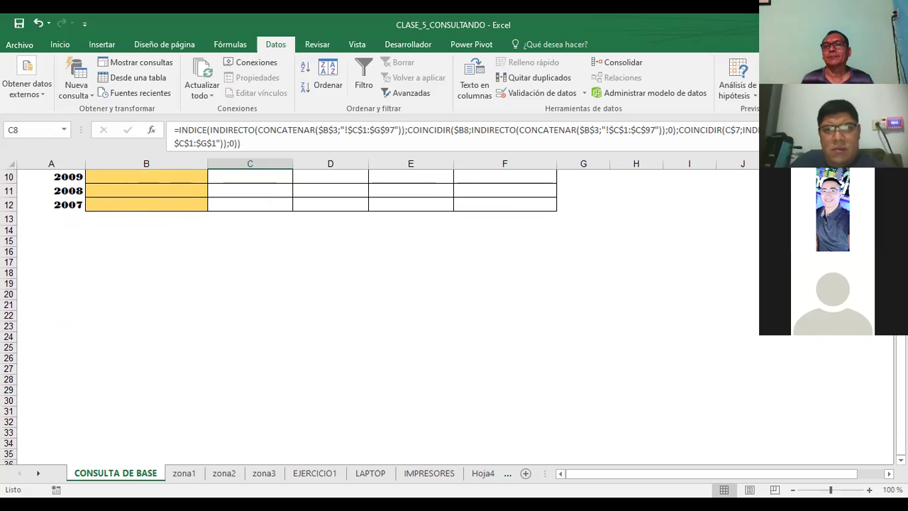
{"action": "scroll", "coordinate": [659, 253], "scroll_direction": "down", "scroll_amount": 1}
{"action": "scroll", "coordinate": [660, 253], "scroll_direction": "down", "scroll_amount": 1}
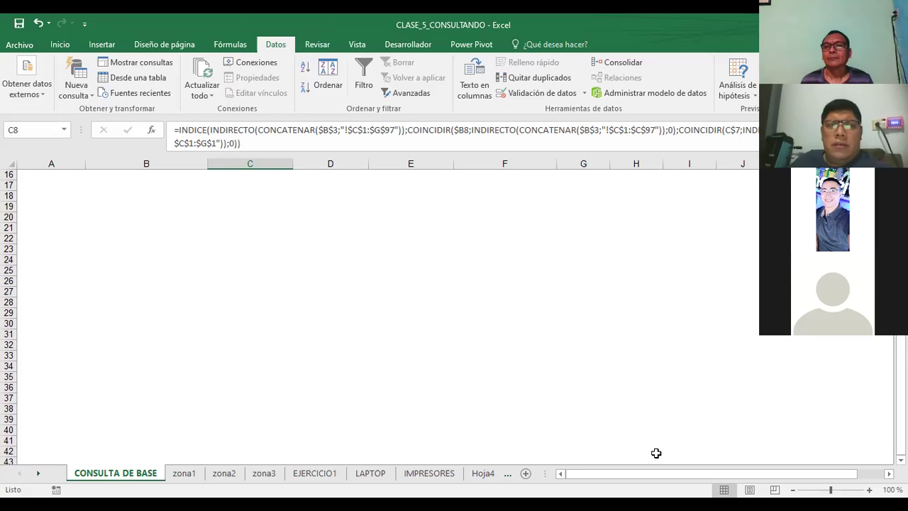
{"action": "scroll", "coordinate": [656, 453], "scroll_direction": "down", "scroll_amount": 1}
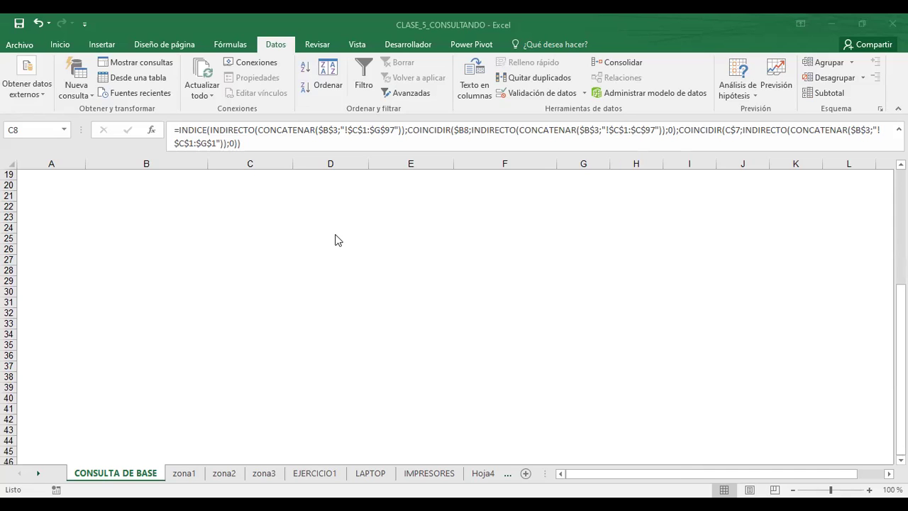
{"action": "scroll", "coordinate": [204, 249], "scroll_direction": "up", "scroll_amount": 6}
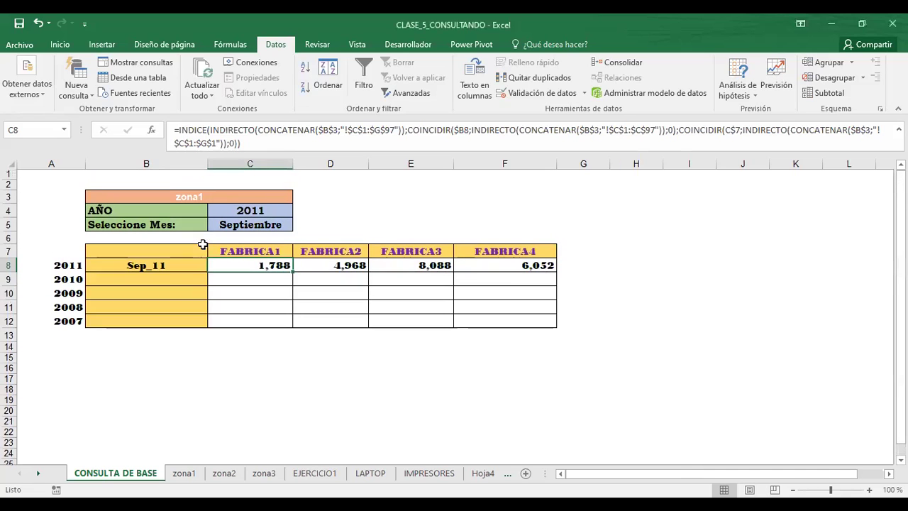
{"action": "left_click", "coordinate": [338, 267]}
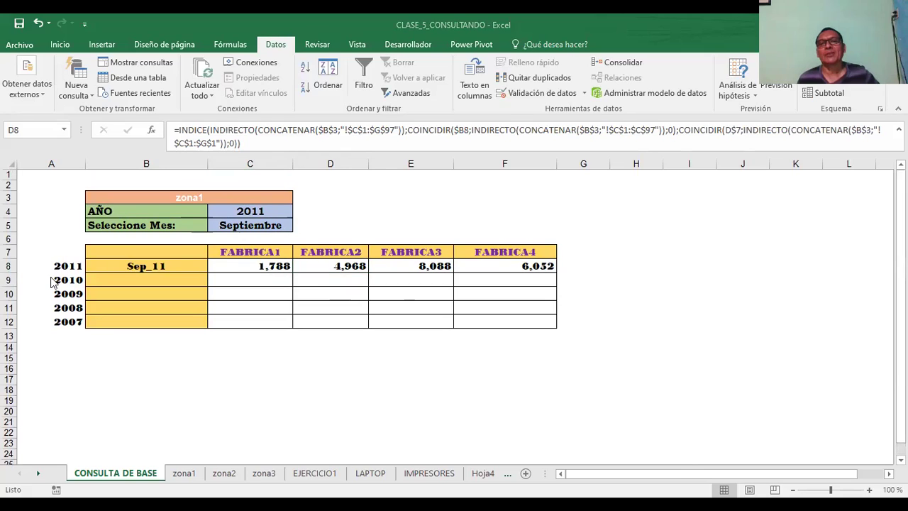
{"action": "left_click", "coordinate": [249, 267]}
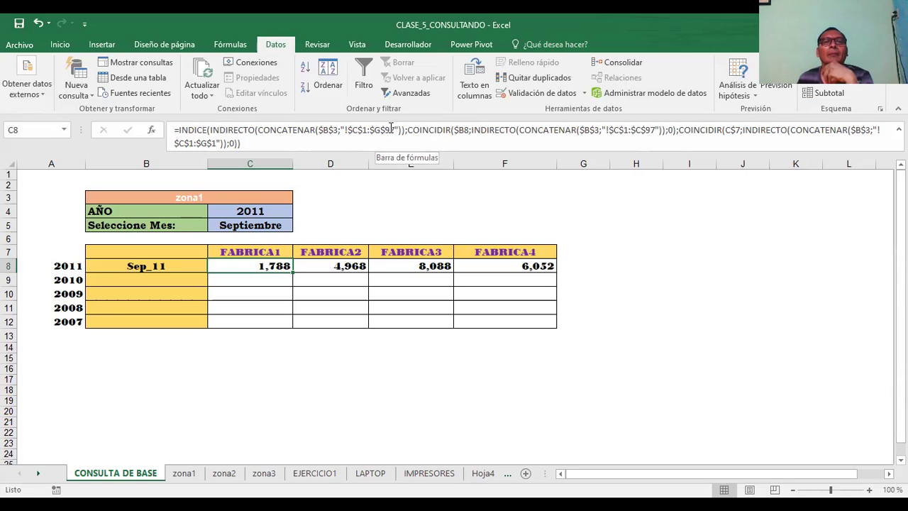
Begin editing C8's INDICE/INDIRECTO/COINCIDIR lookup formula in the formula bar.
{"action": "left_click", "coordinate": [423, 130]}
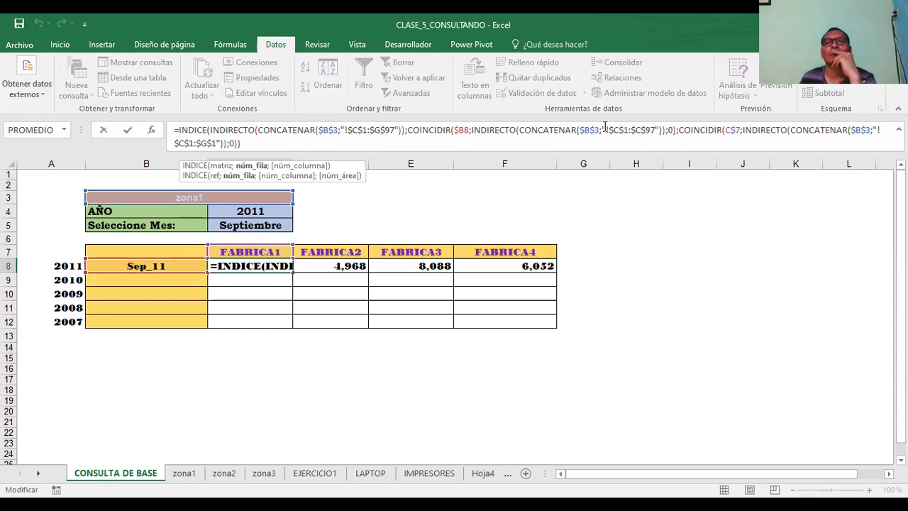
{"action": "left_click", "coordinate": [673, 129]}
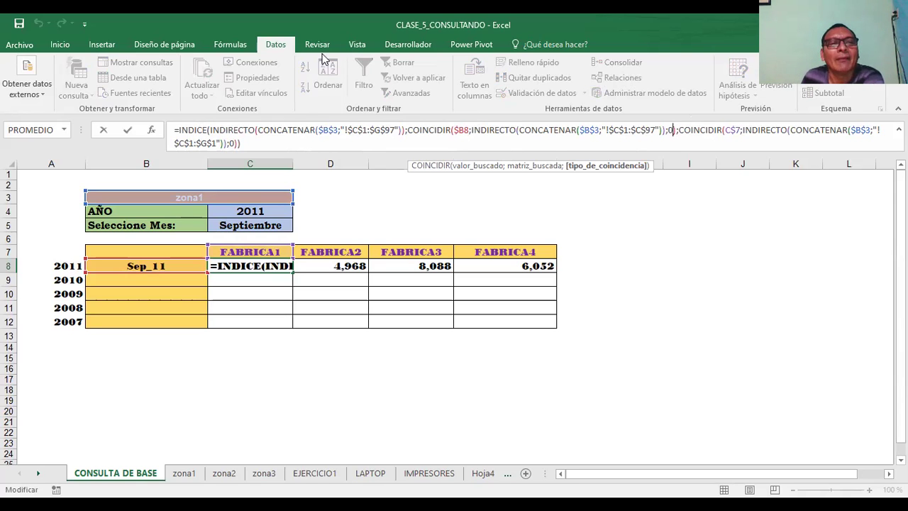
{"action": "left_click", "coordinate": [189, 129]}
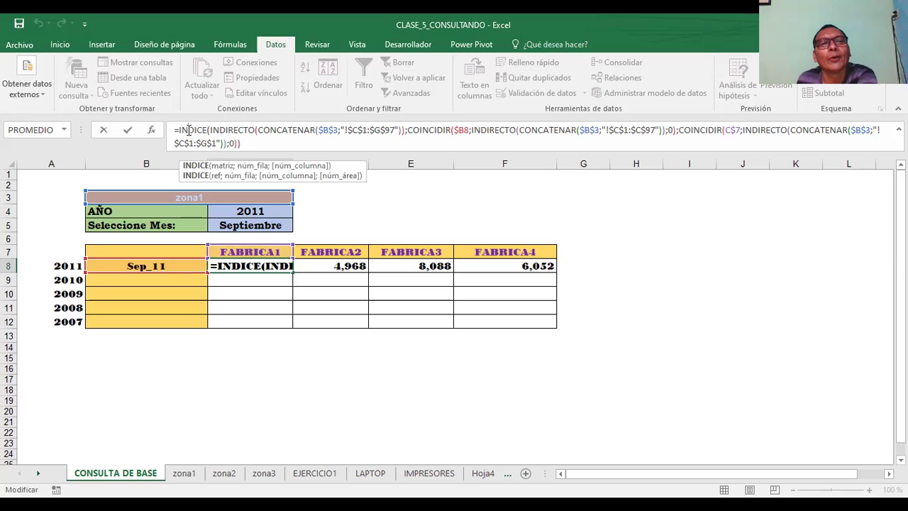
{"action": "left_click", "coordinate": [221, 166]}
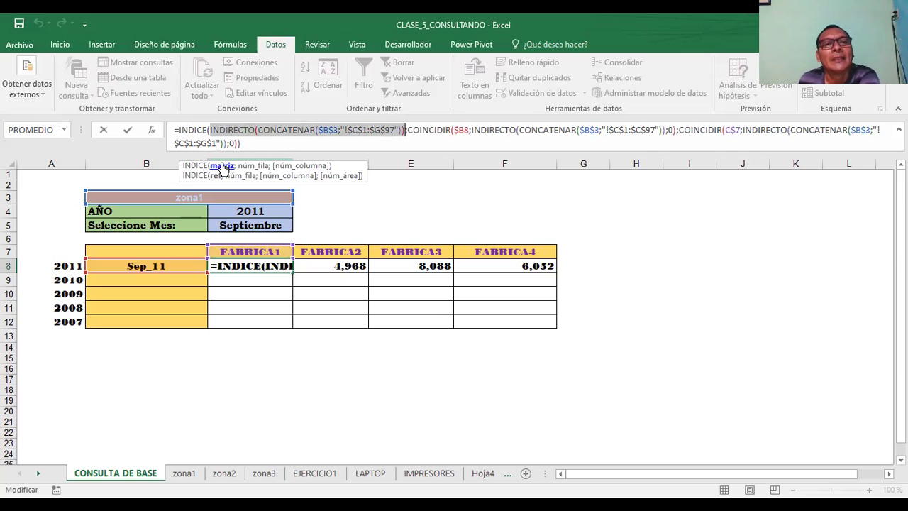
{"action": "left_click", "coordinate": [439, 129]}
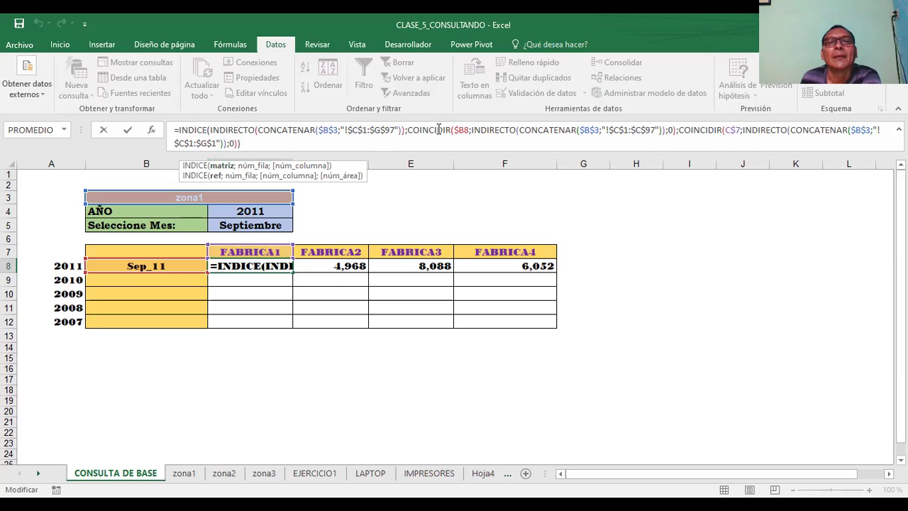
{"action": "left_click", "coordinate": [462, 130]}
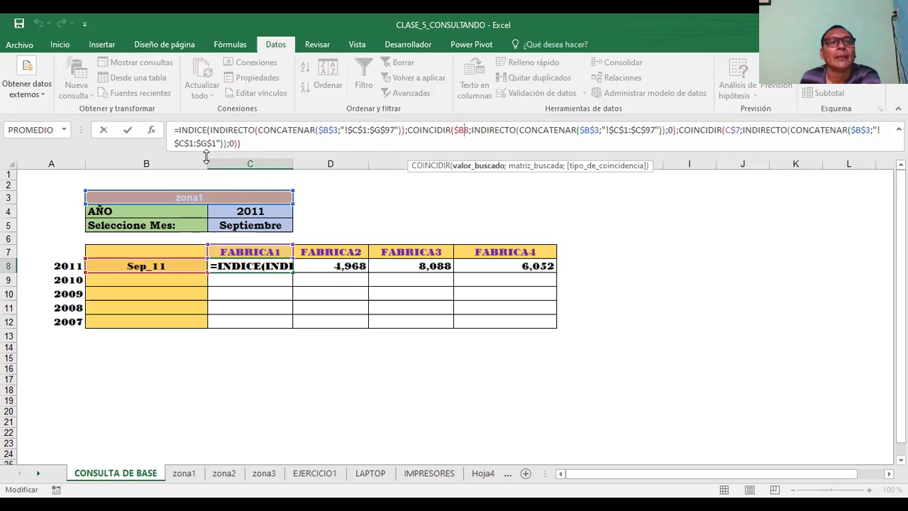
{"action": "left_click", "coordinate": [474, 166]}
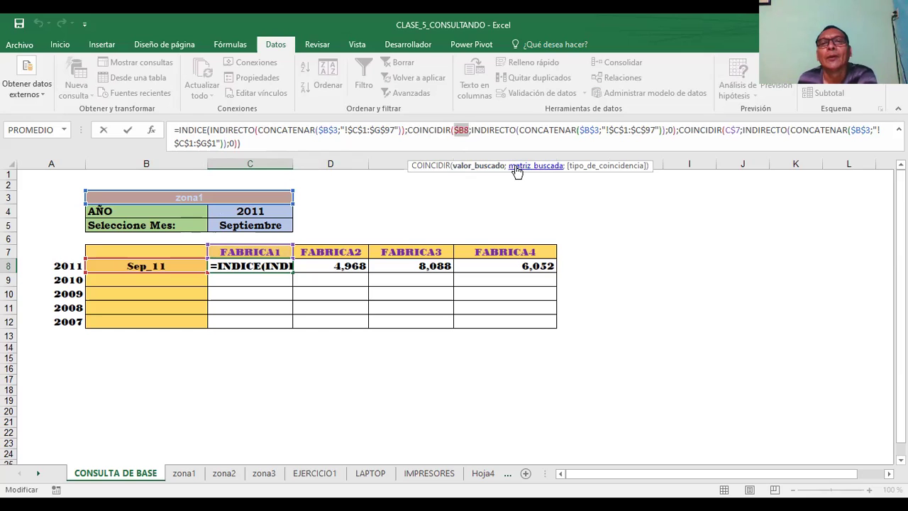
{"action": "left_click", "coordinate": [517, 166]}
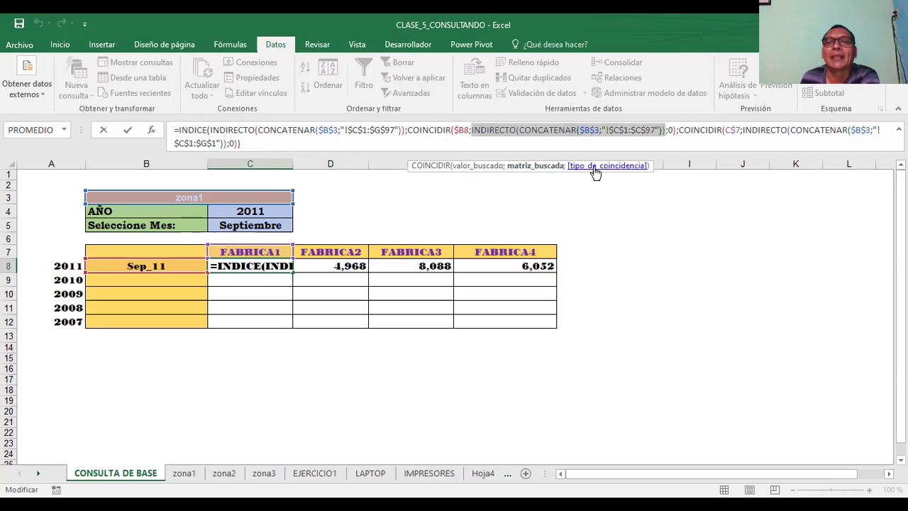
{"action": "left_click", "coordinate": [594, 166]}
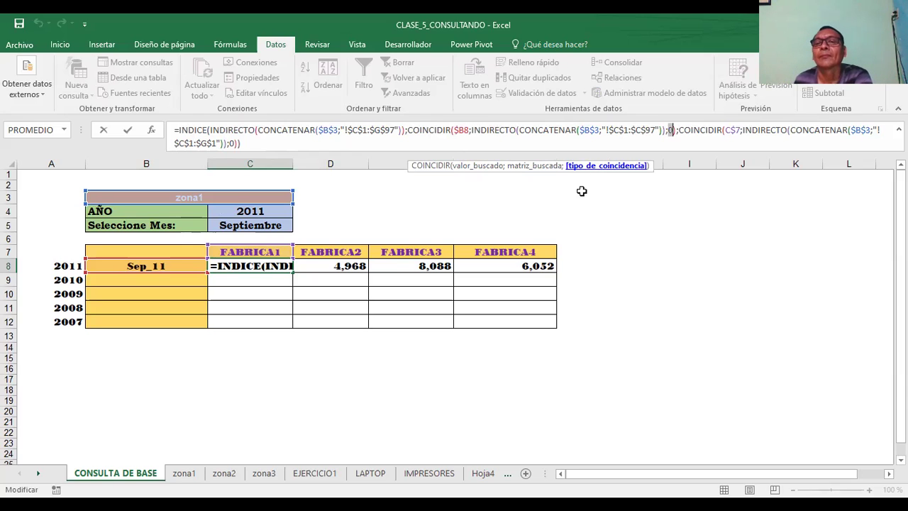
{"action": "left_click", "coordinate": [736, 131]}
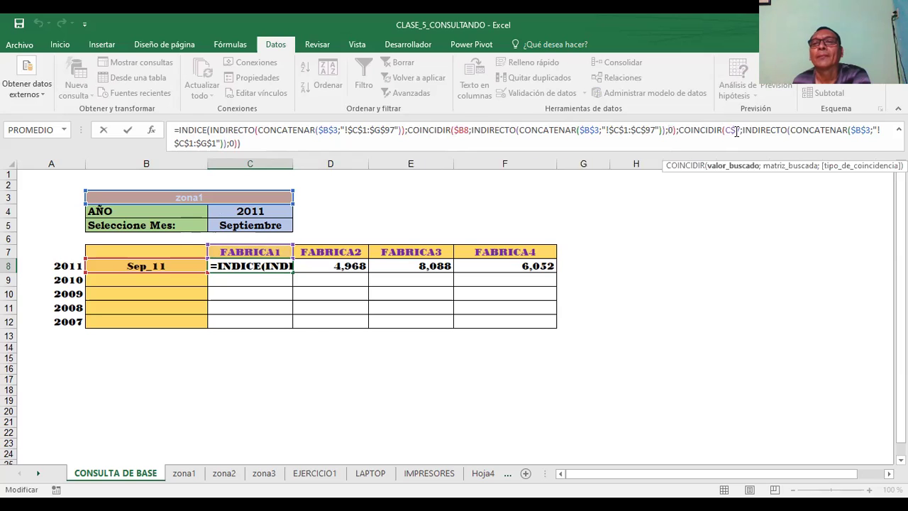
{"action": "left_click", "coordinate": [740, 171]}
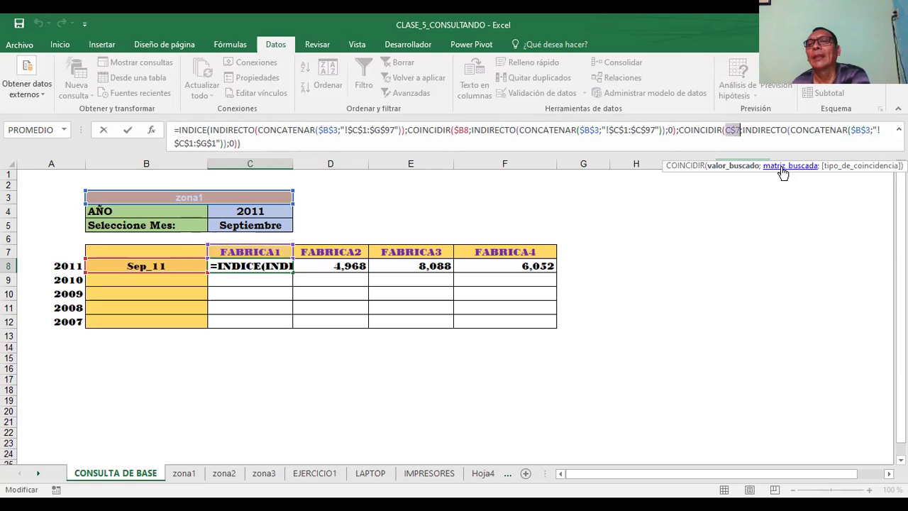
{"action": "left_click", "coordinate": [783, 170]}
{"action": "left_click", "coordinate": [843, 167]}
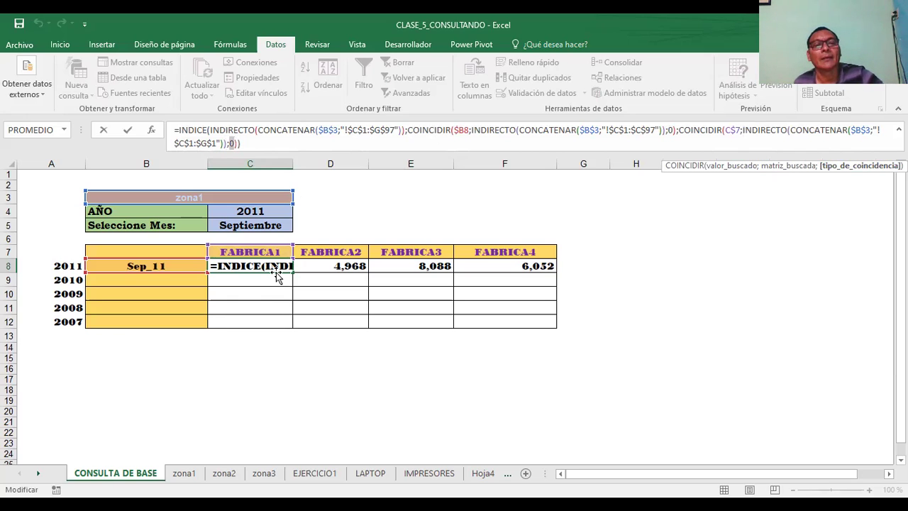
Commit the C8 lookup formula with Ctrl+Enter so FABRICA1 for Sep_11 returns 1,788.
{"action": "key", "text": "ctrl+Return"}
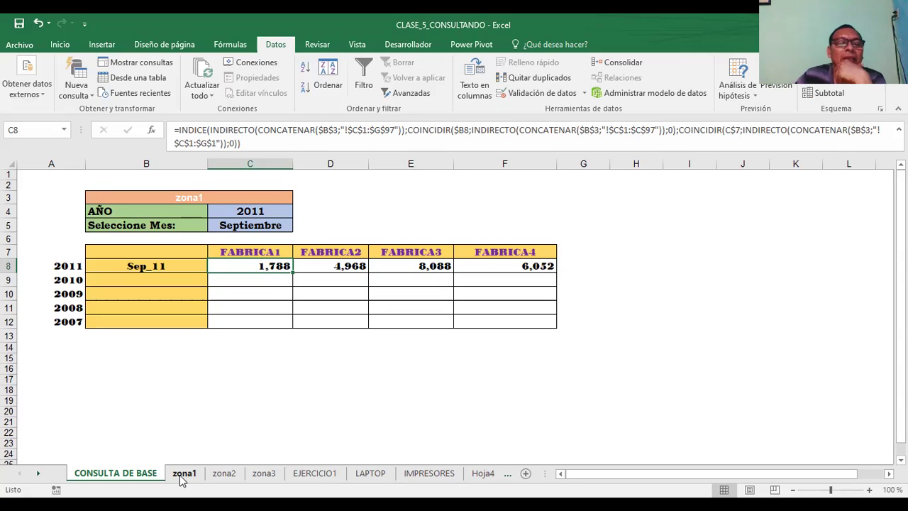
{"action": "left_click", "coordinate": [179, 475]}
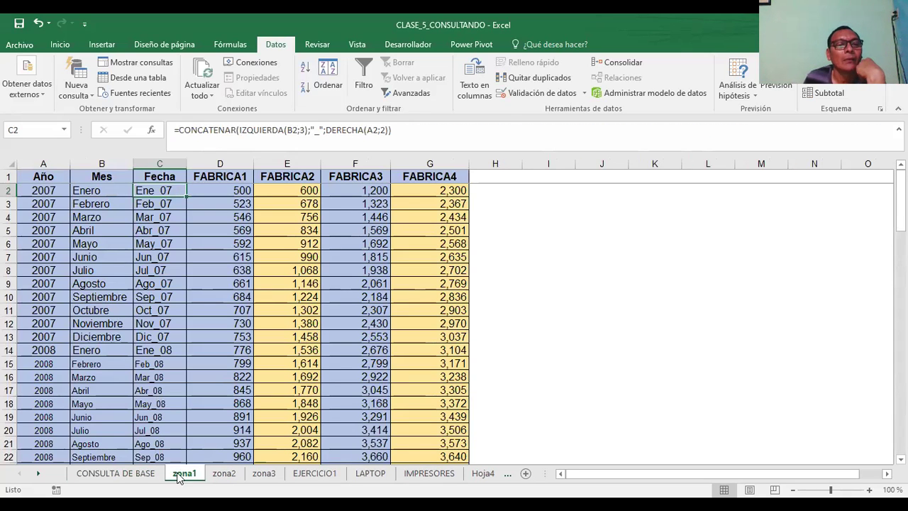
{"action": "left_click", "coordinate": [147, 475]}
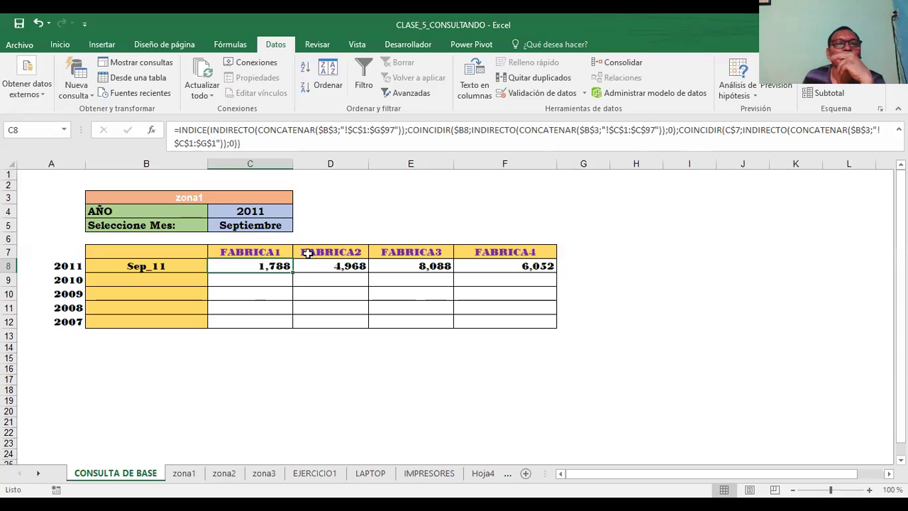
{"action": "left_click", "coordinate": [223, 130]}
{"action": "left_click", "coordinate": [223, 130]}
{"action": "left_click", "coordinate": [224, 168]}
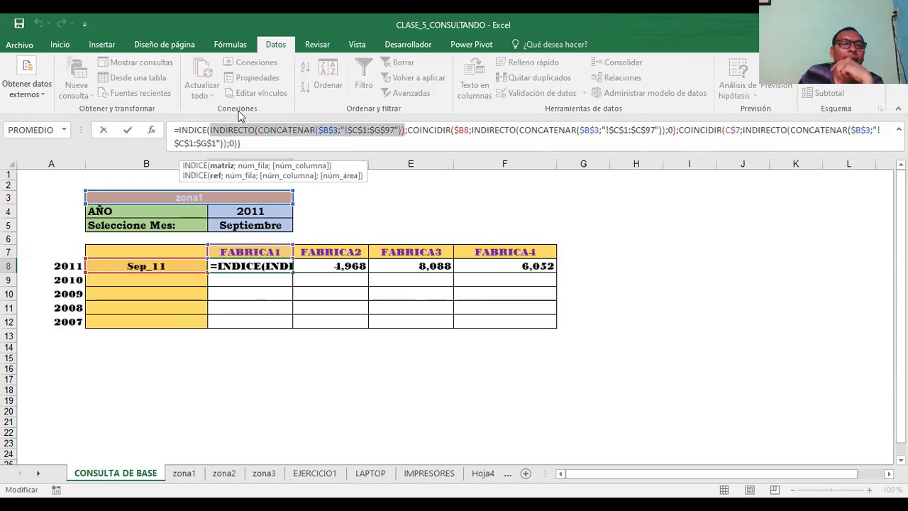
{"action": "left_click", "coordinate": [344, 265]}
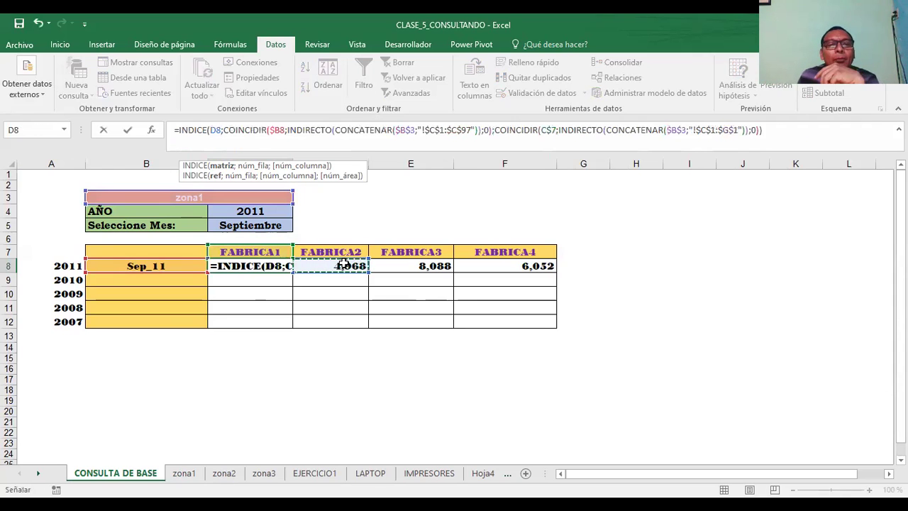
{"action": "key", "text": "Escape"}
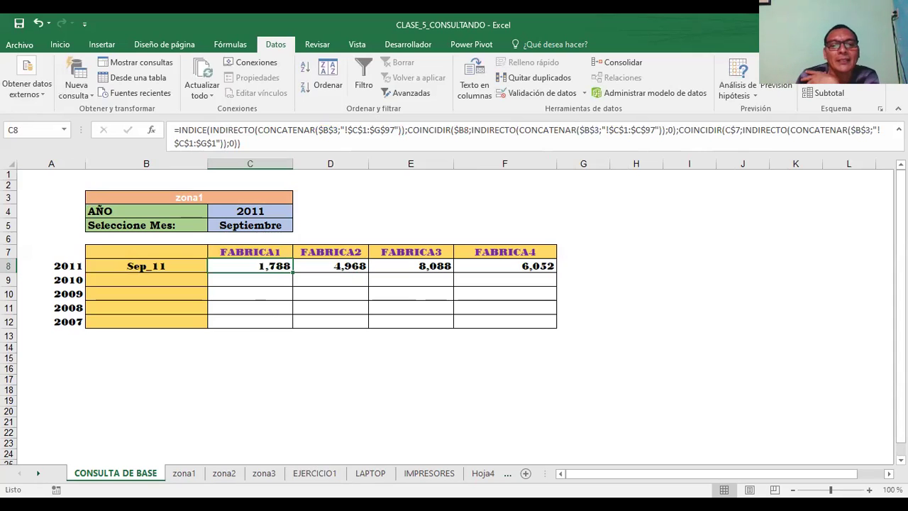
Browse the EJERCICIO1, LAPTOP and IMPRESORES sheets, then return to CONSULTA DE BASE.
{"action": "left_click", "coordinate": [327, 475]}
{"action": "left_click", "coordinate": [370, 474]}
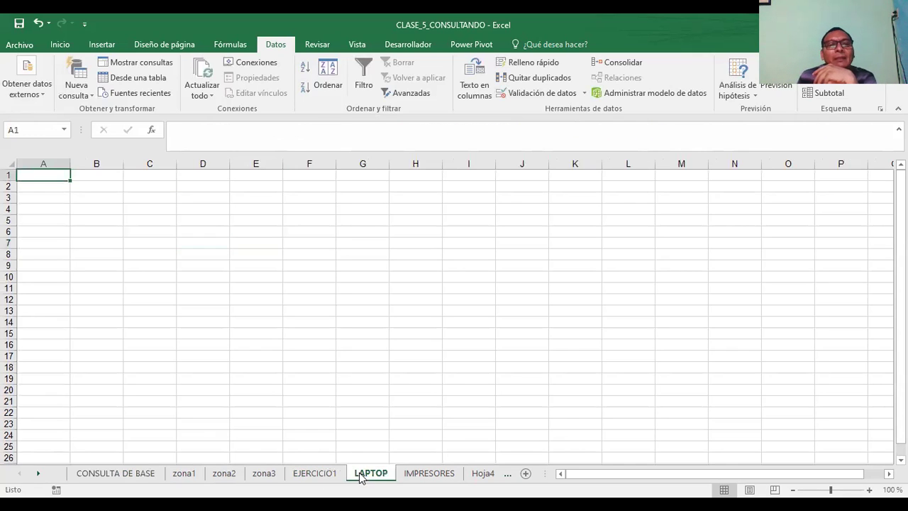
{"action": "left_click", "coordinate": [424, 474]}
{"action": "left_click", "coordinate": [366, 476]}
{"action": "left_click", "coordinate": [419, 476]}
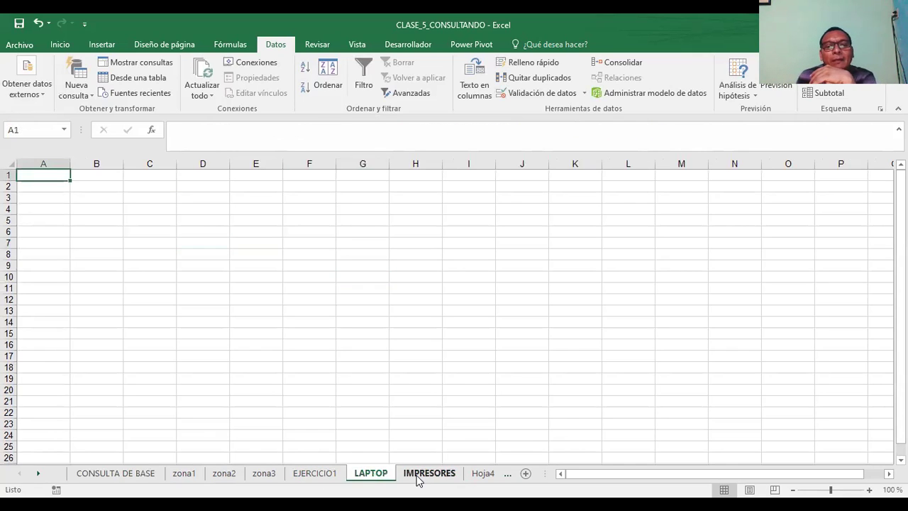
{"action": "left_click", "coordinate": [372, 475]}
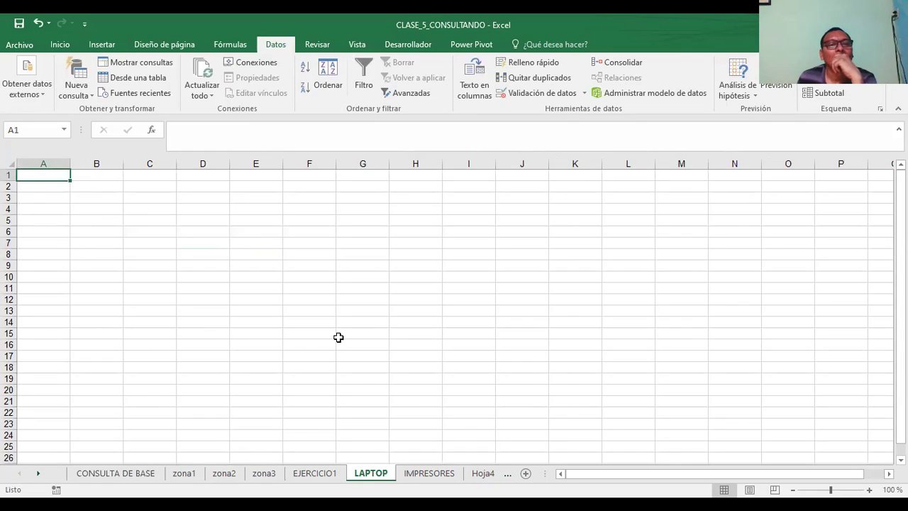
{"action": "left_click", "coordinate": [430, 473]}
{"action": "left_click", "coordinate": [376, 473]}
{"action": "left_click", "coordinate": [331, 474]}
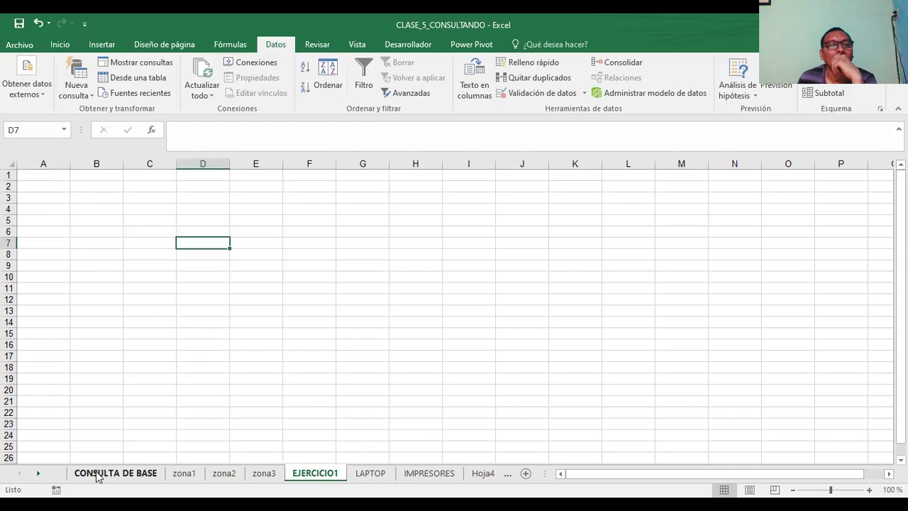
{"action": "left_click", "coordinate": [360, 476]}
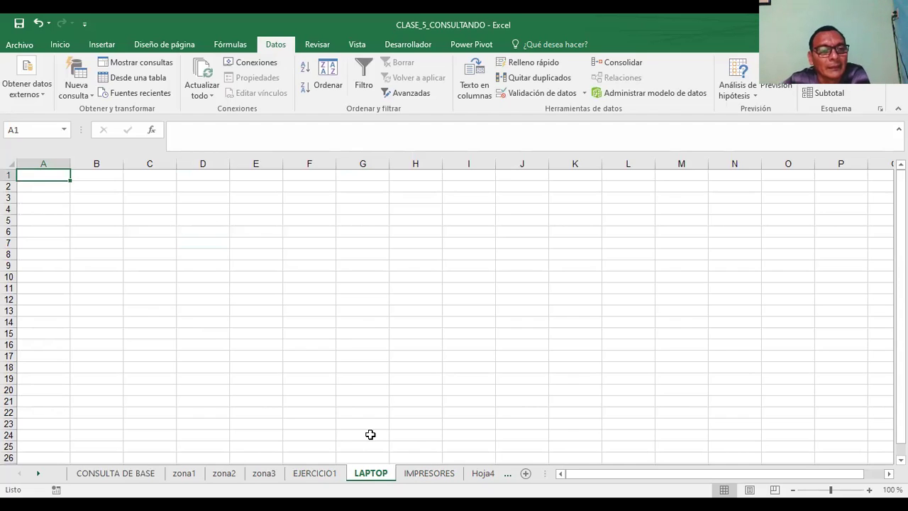
{"action": "left_click", "coordinate": [133, 478]}
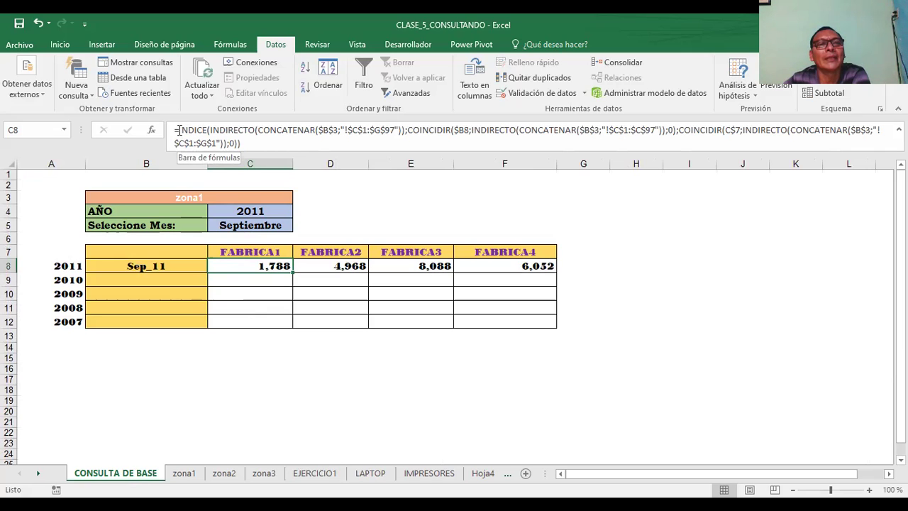
{"action": "left_click_drag", "start_coordinate": [180, 131], "coordinate": [195, 127]}
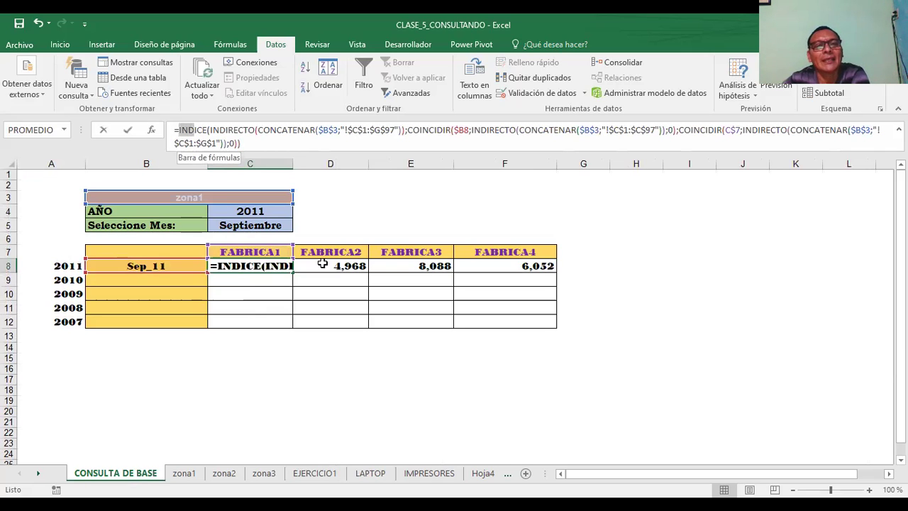
{"action": "key", "text": "Escape"}
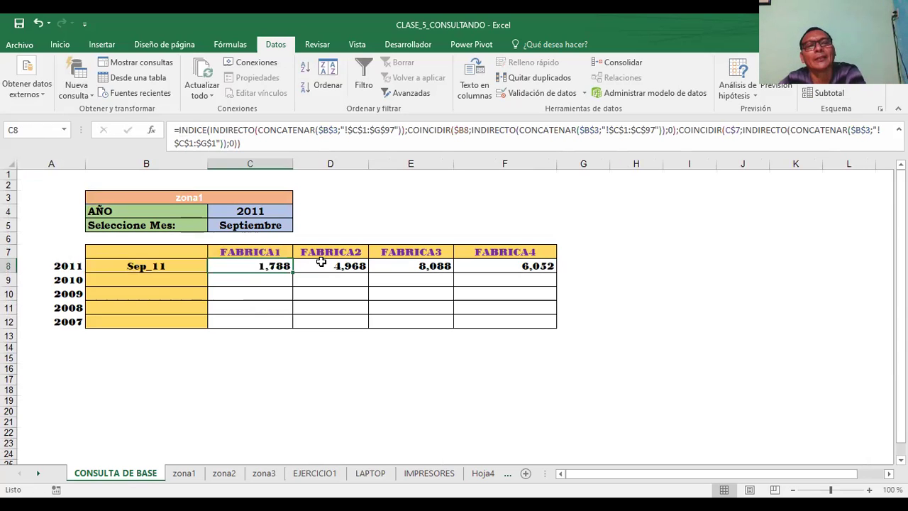
{"action": "left_click", "coordinate": [340, 216]}
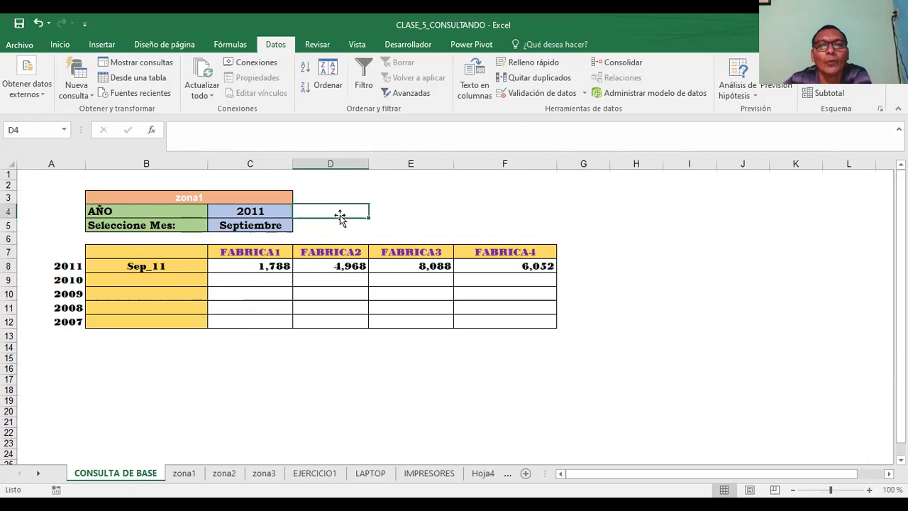
{"action": "left_click", "coordinate": [251, 266]}
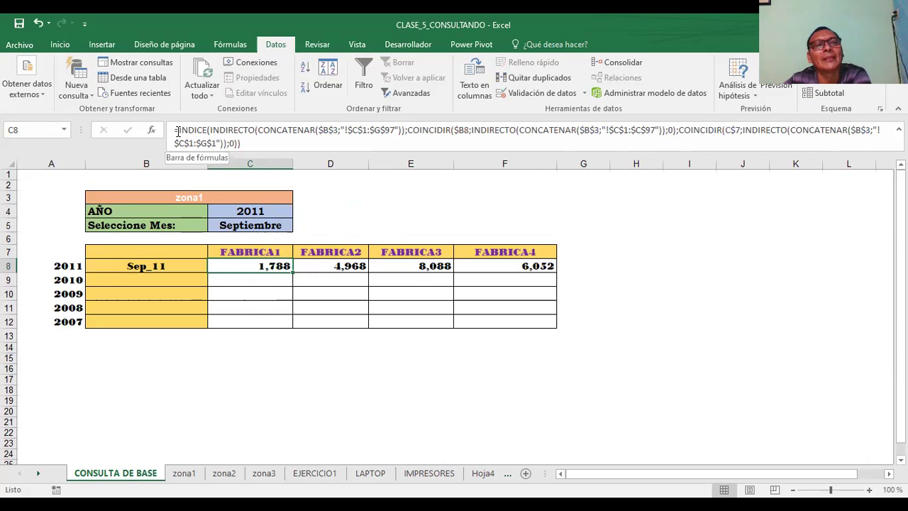
{"action": "left_click_drag", "start_coordinate": [178, 132], "coordinate": [208, 135]}
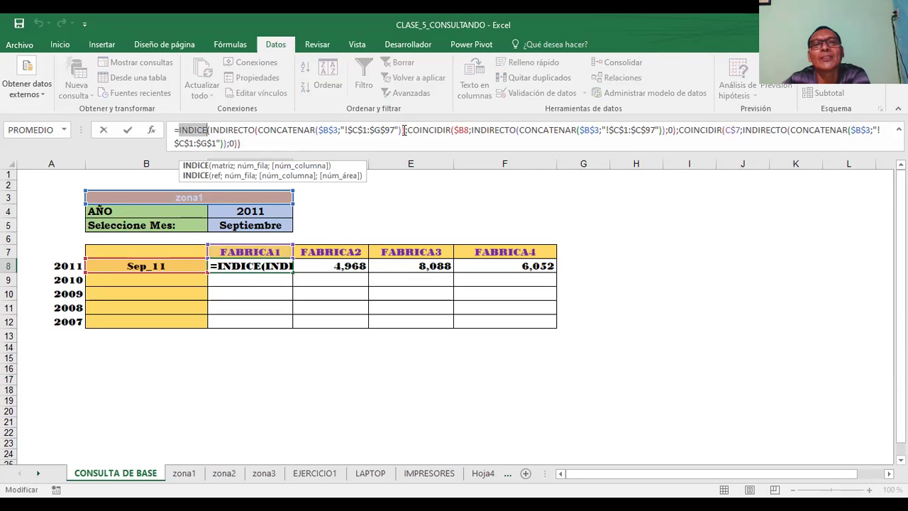
{"action": "left_click_drag", "start_coordinate": [407, 133], "coordinate": [443, 139]}
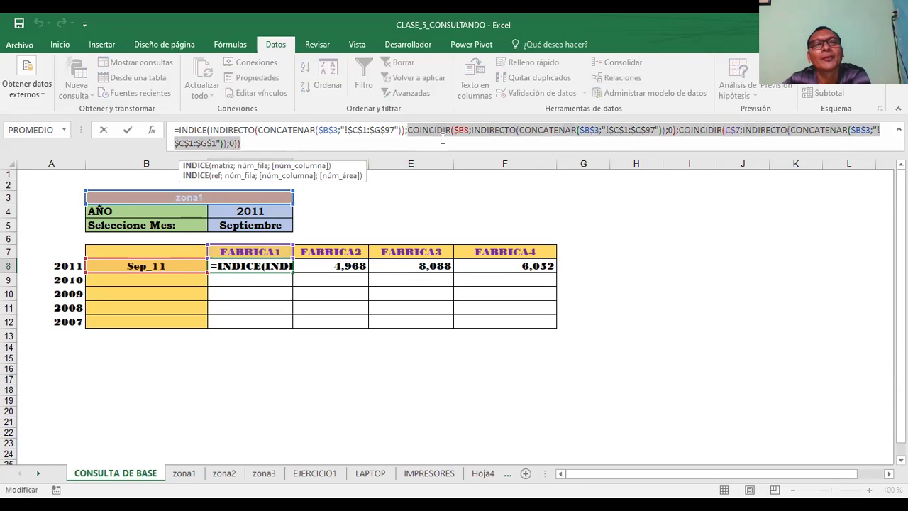
{"action": "left_click", "coordinate": [203, 129]}
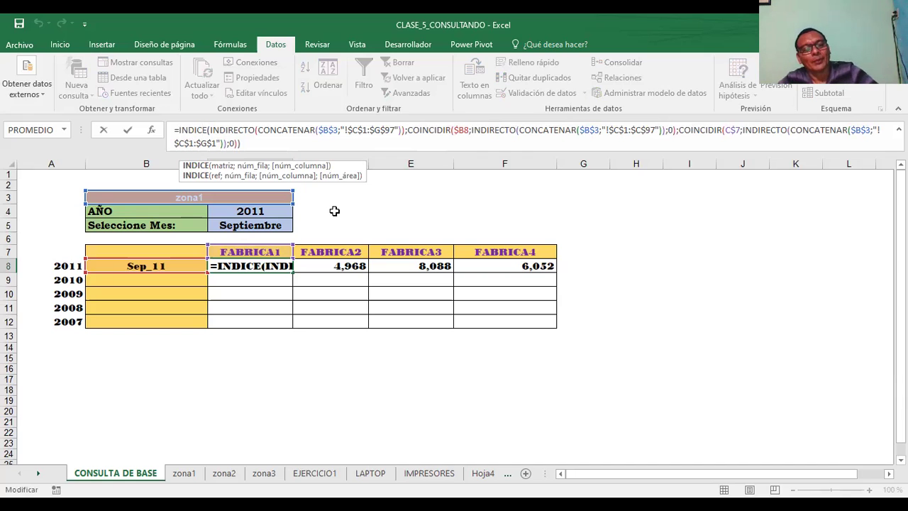
{"action": "left_click", "coordinate": [335, 211]}
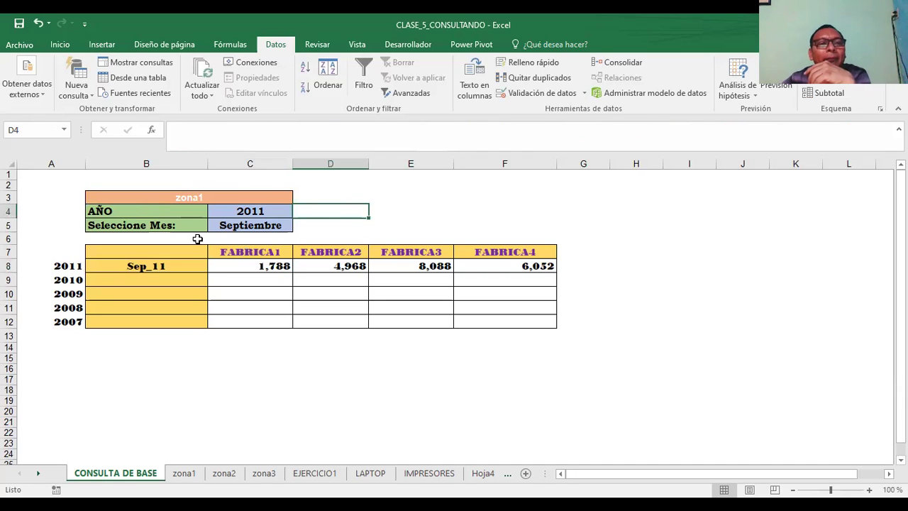
{"action": "left_click", "coordinate": [239, 265]}
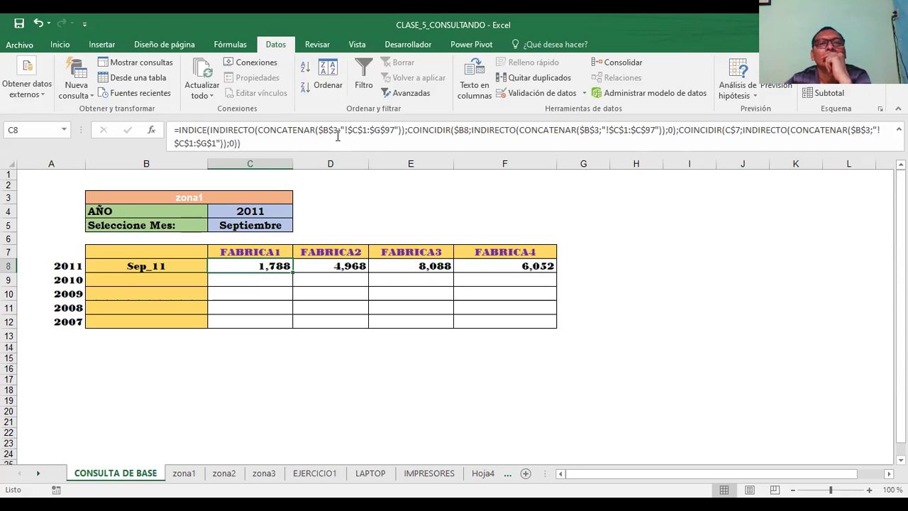
Pick zona2 in B3's dropdown so Sep_11 shows 2,720, 4,972, 902 and 9,038.
{"action": "left_click", "coordinate": [129, 203]}
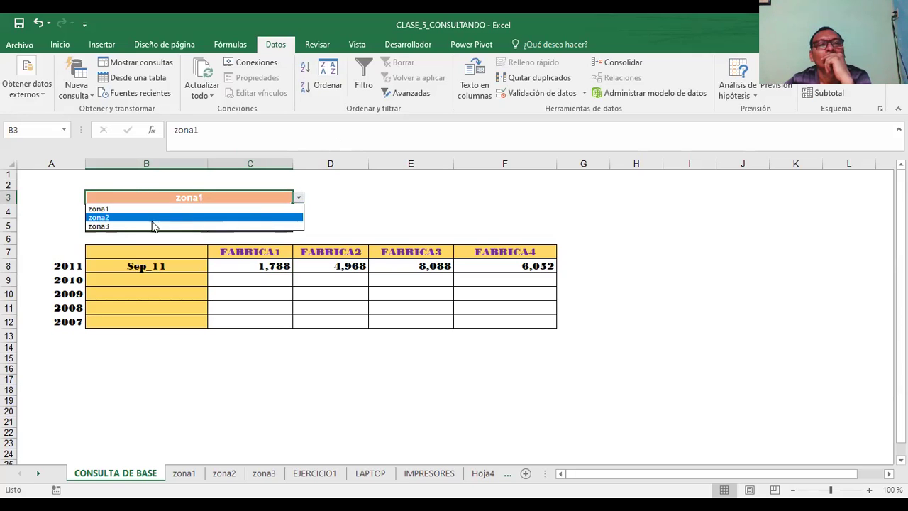
{"action": "left_click", "coordinate": [114, 217]}
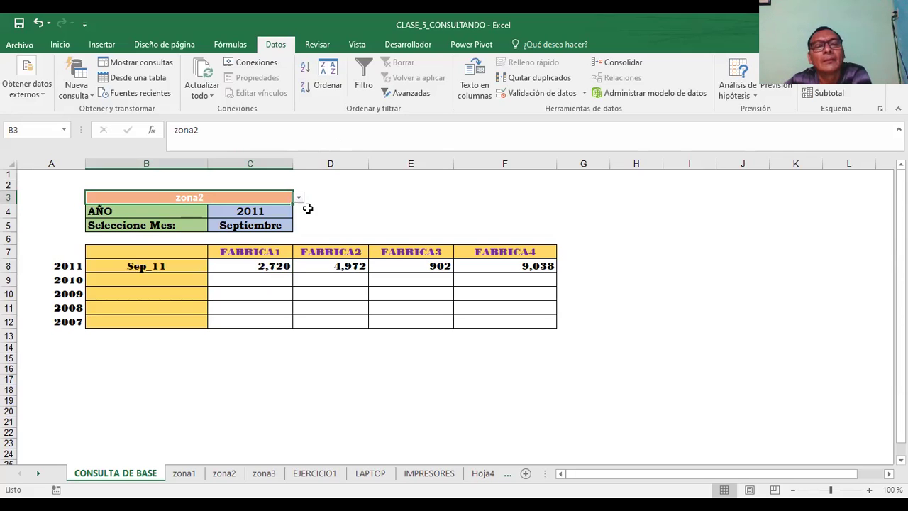
{"action": "left_click", "coordinate": [351, 215]}
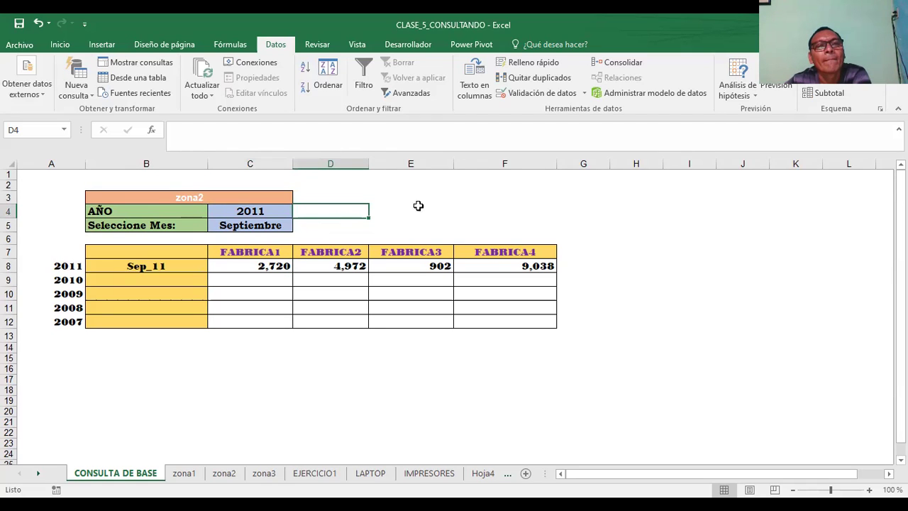
{"action": "left_click", "coordinate": [355, 198]}
{"action": "left_click", "coordinate": [399, 199]}
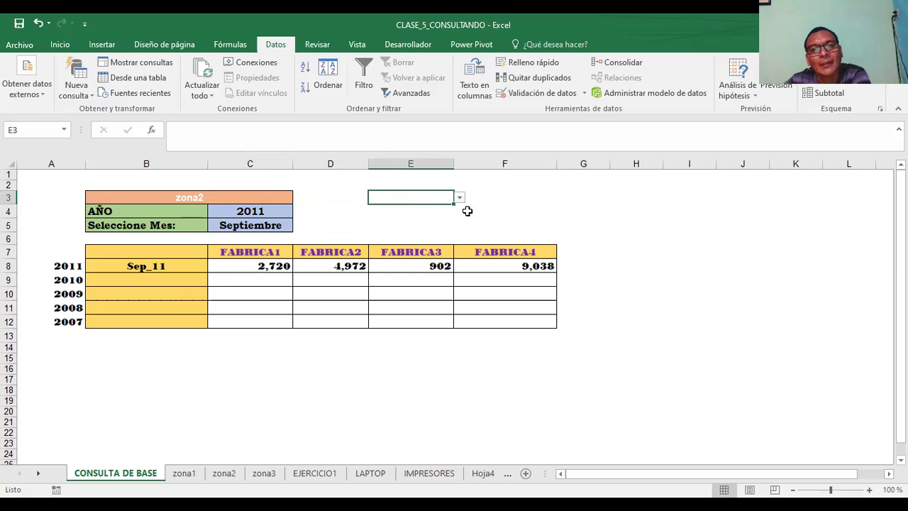
{"action": "left_click", "coordinate": [498, 198]}
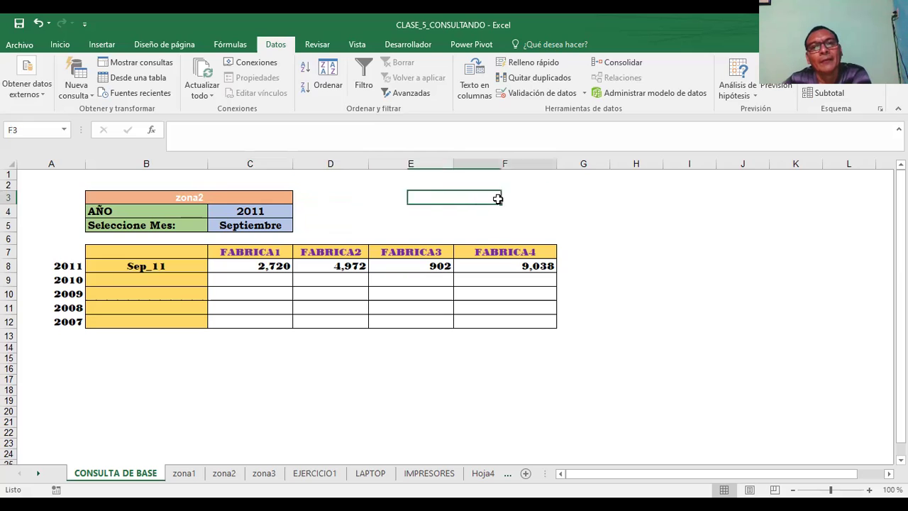
{"action": "left_click", "coordinate": [621, 208]}
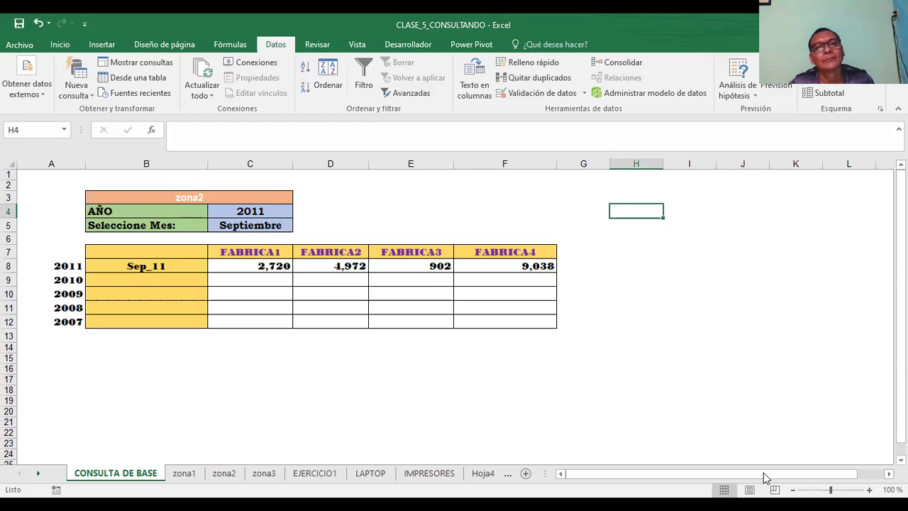
Check the AÑO and month selection cells in row 4 for the Septiembre 2011 lookup.
{"action": "left_click", "coordinate": [353, 211]}
{"action": "left_click", "coordinate": [284, 214]}
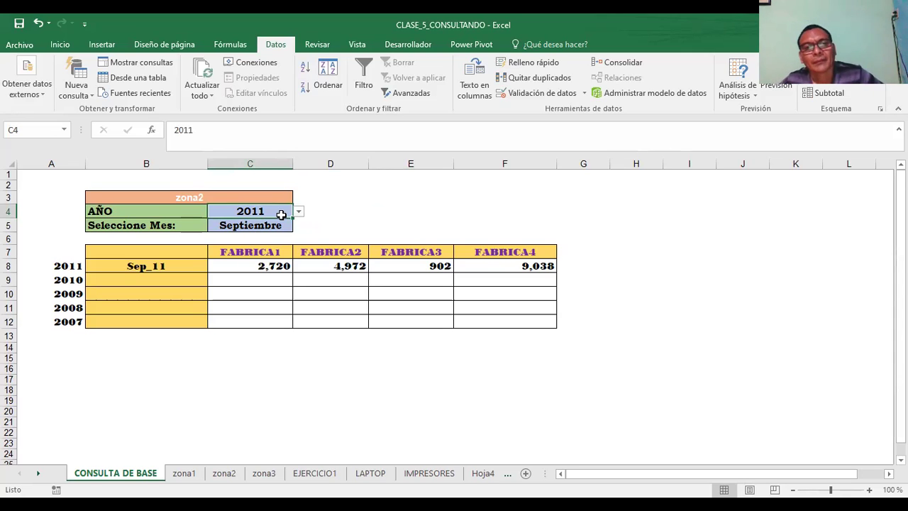
{"action": "left_click", "coordinate": [377, 210]}
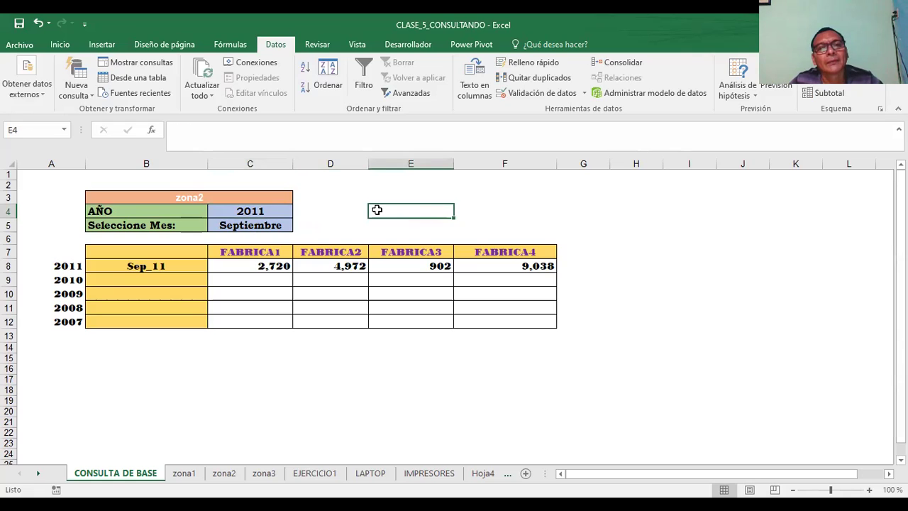
{"action": "left_click", "coordinate": [541, 215]}
{"action": "left_click", "coordinate": [497, 237]}
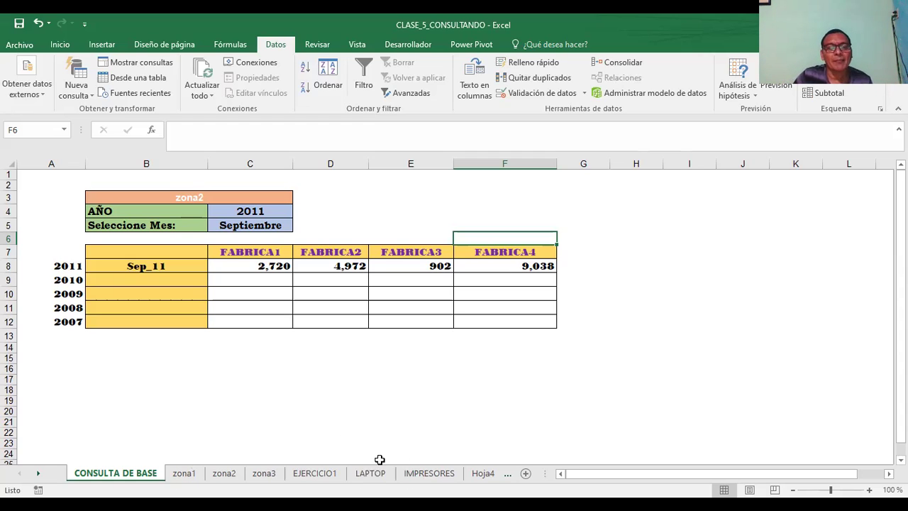
Look over the empty EJERCICIO1, LAPTOP and IMPRESORES sheets.
{"action": "left_click", "coordinate": [330, 476]}
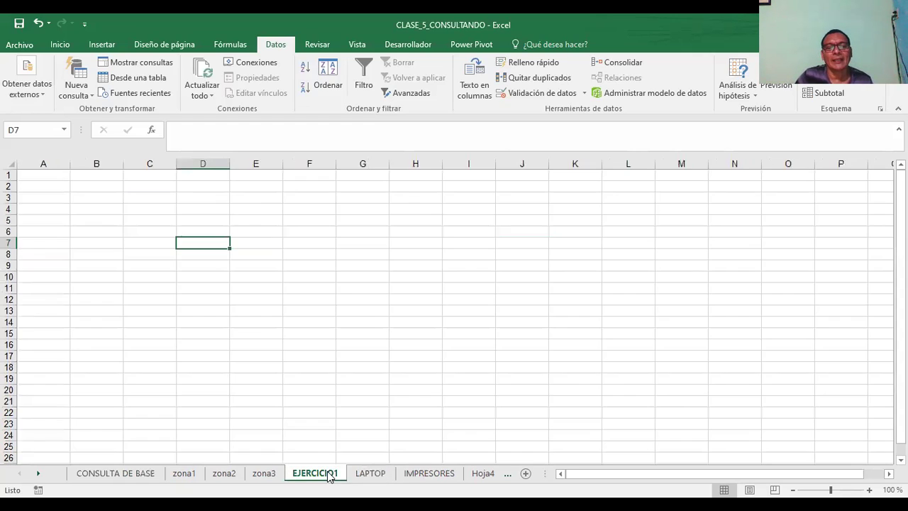
{"action": "left_click", "coordinate": [106, 199]}
{"action": "left_click", "coordinate": [200, 200]}
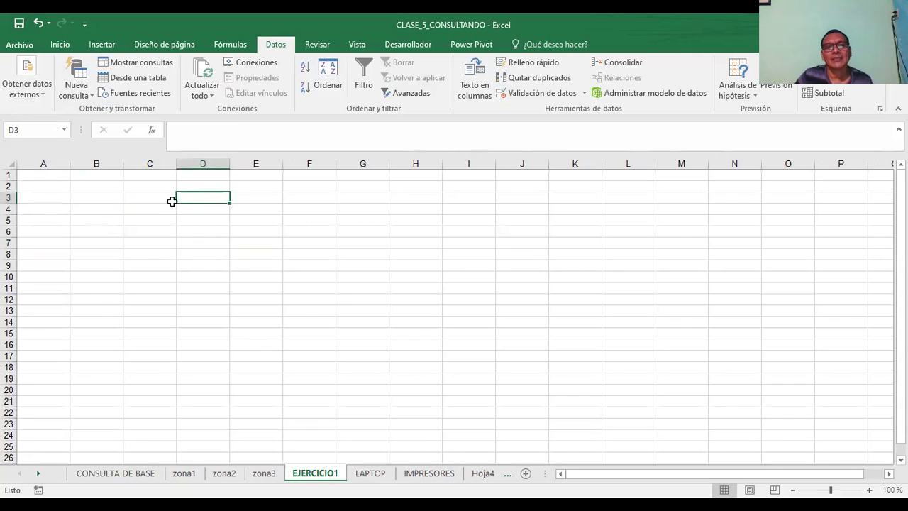
{"action": "left_click", "coordinate": [368, 480]}
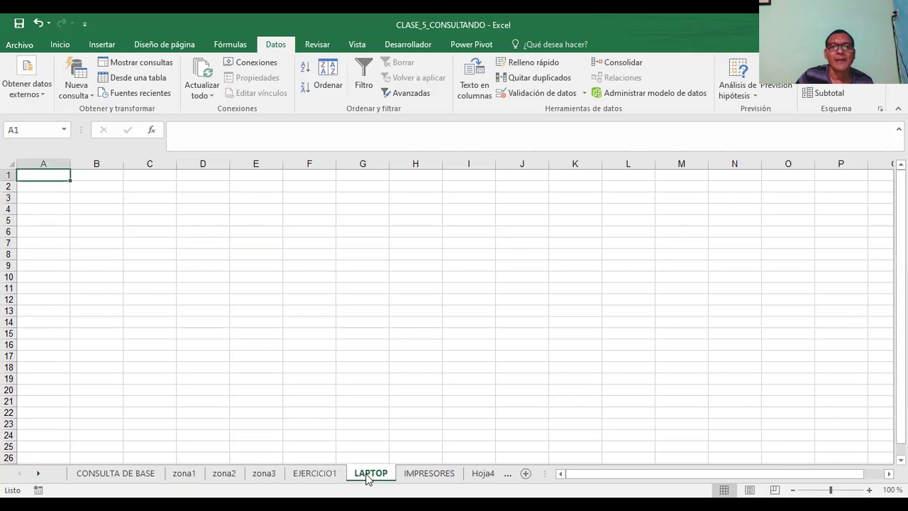
{"action": "left_click", "coordinate": [434, 472]}
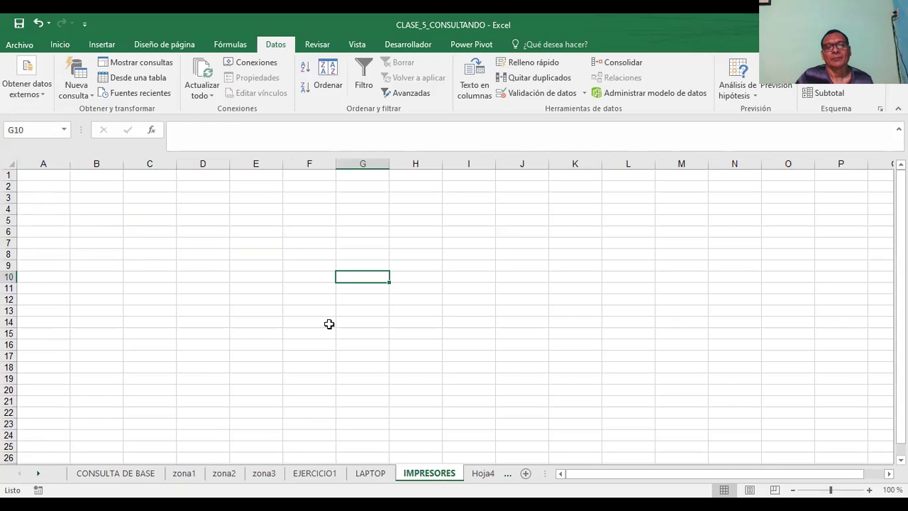
Compare the zona1–zona3 sheets and inspect zona3's FABRICA1–FABRICA4 headers in row 1.
{"action": "left_click", "coordinate": [181, 477]}
{"action": "left_click", "coordinate": [224, 475]}
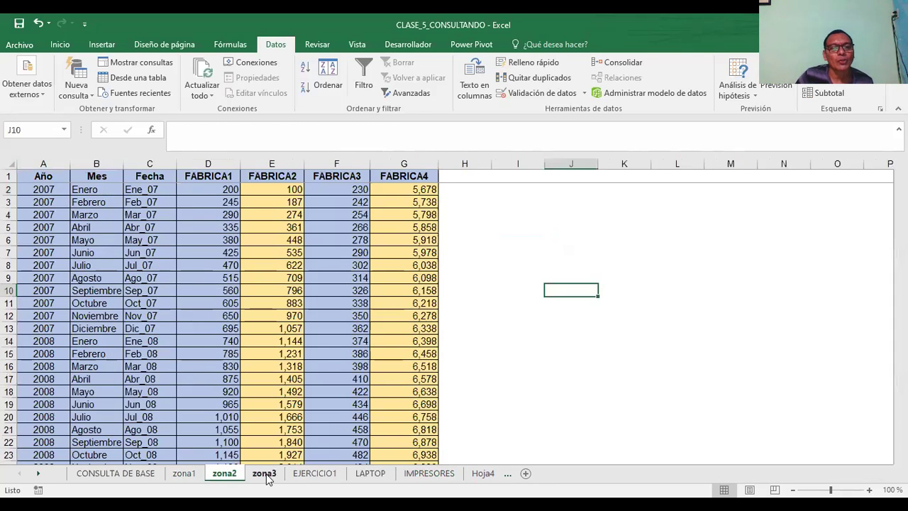
{"action": "left_click", "coordinate": [264, 476]}
{"action": "left_click", "coordinate": [197, 477]}
{"action": "left_click", "coordinate": [226, 474]}
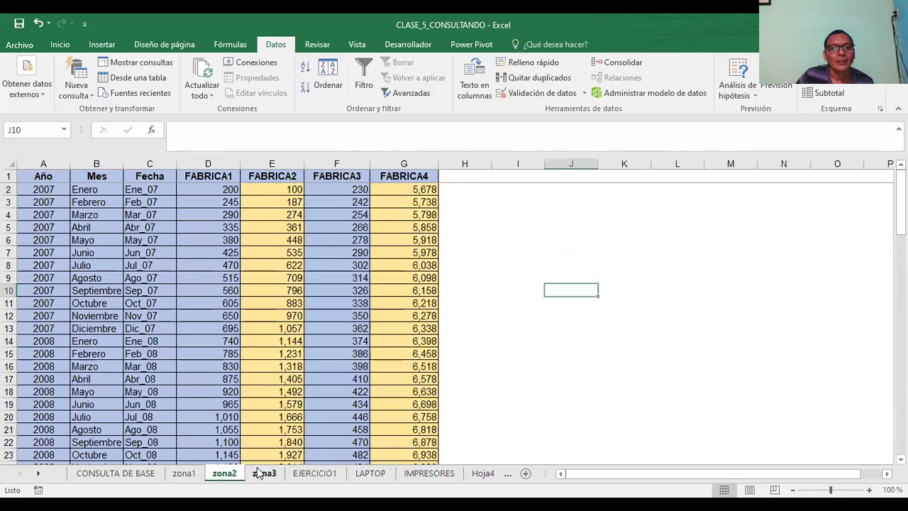
{"action": "left_click", "coordinate": [264, 474]}
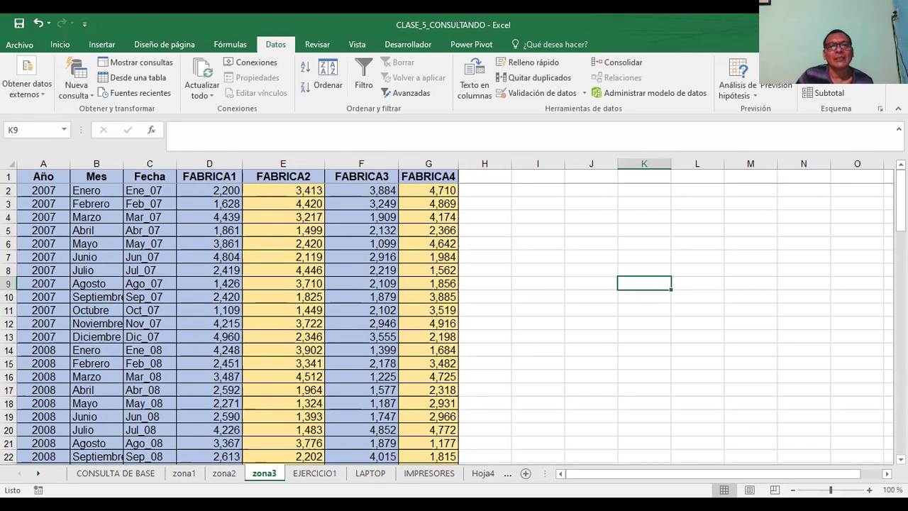
{"action": "left_click", "coordinate": [210, 180]}
{"action": "left_click", "coordinate": [274, 178]}
{"action": "left_click", "coordinate": [340, 178]}
{"action": "left_click", "coordinate": [420, 179]}
{"action": "left_click", "coordinate": [185, 473]}
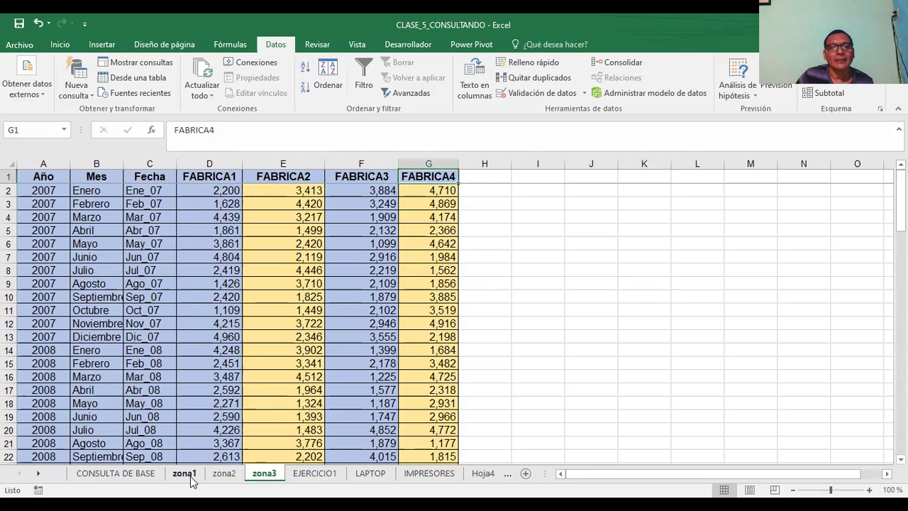
{"action": "left_click", "coordinate": [264, 473]}
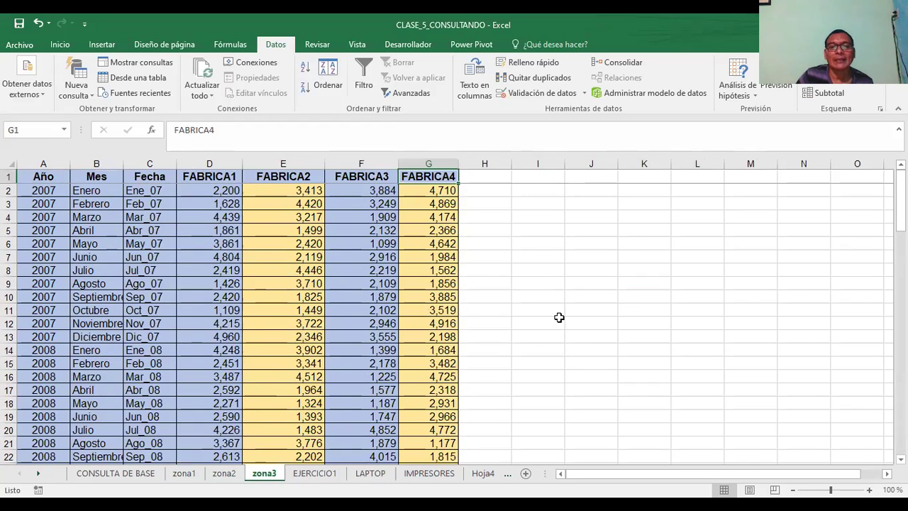
Glance at the LAPTOP, IMPRESORES, Hoja4 and EJERCICIO1 tabs, then select B3 on LAPTOP.
{"action": "left_click", "coordinate": [371, 474]}
{"action": "left_click", "coordinate": [429, 474]}
{"action": "left_click", "coordinate": [478, 478]}
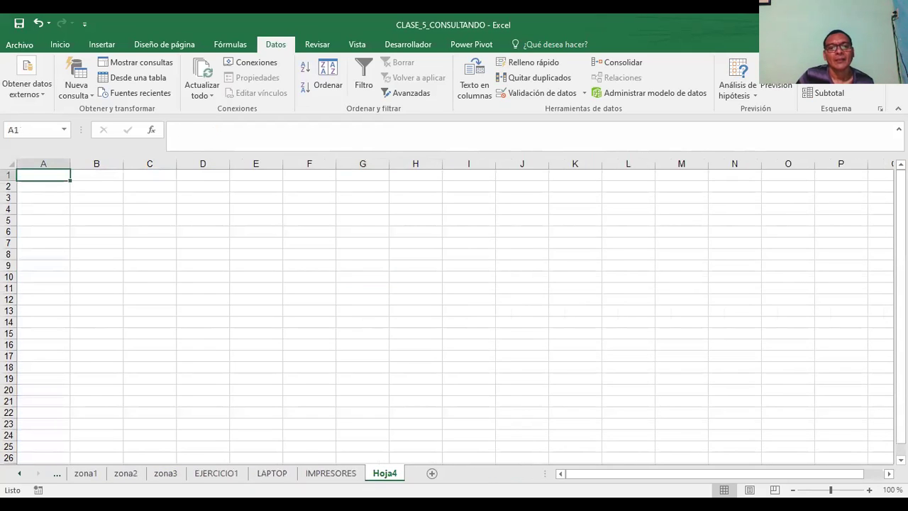
{"action": "left_click", "coordinate": [236, 477]}
{"action": "left_click", "coordinate": [270, 476]}
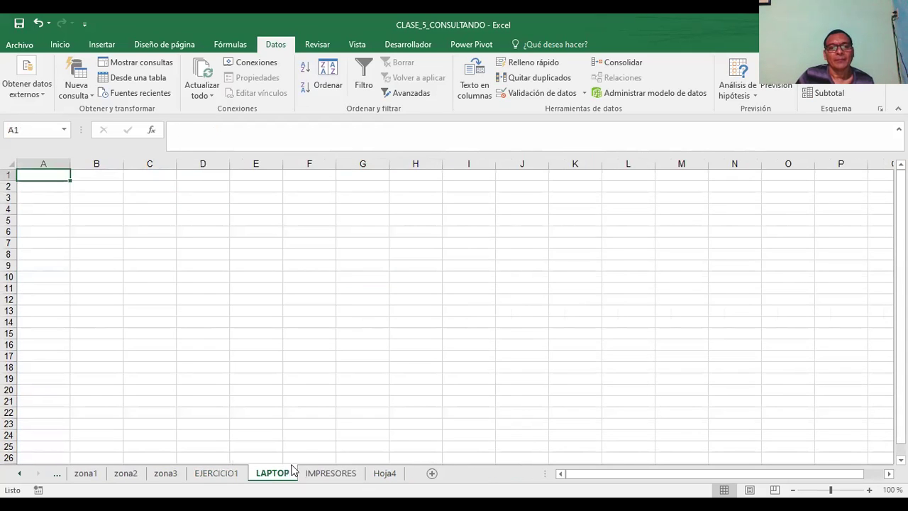
{"action": "left_click", "coordinate": [100, 196]}
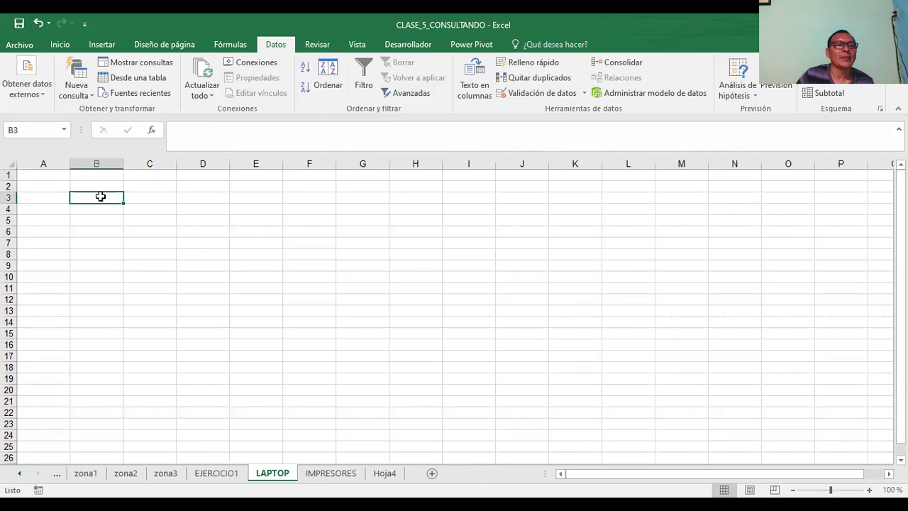
Type AÑO into A3 and MES into B3, fixing the MESE typo.
{"action": "key", "text": "Left"}
{"action": "key", "text": "Up"}
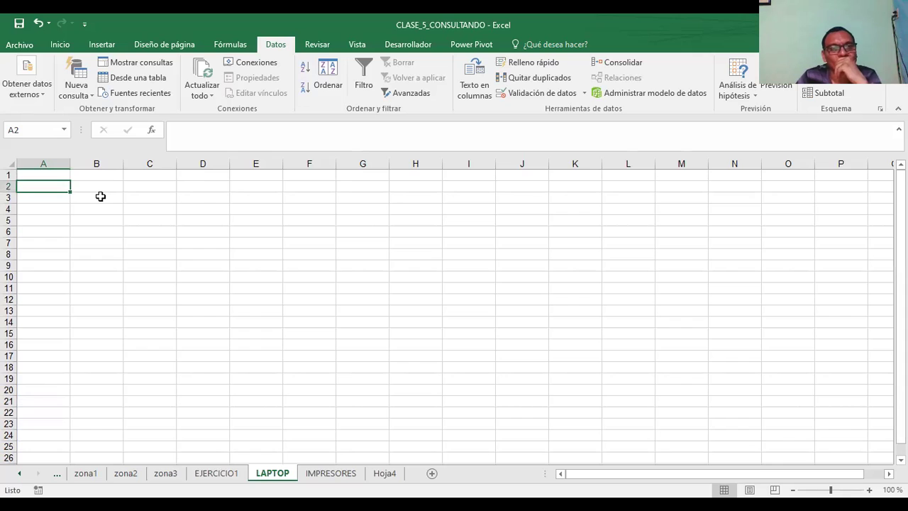
{"action": "key", "text": "Right"}
{"action": "key", "text": "Down"}
{"action": "key", "text": "Down"}
{"action": "key", "text": "Left"}
{"action": "key", "text": "Up"}
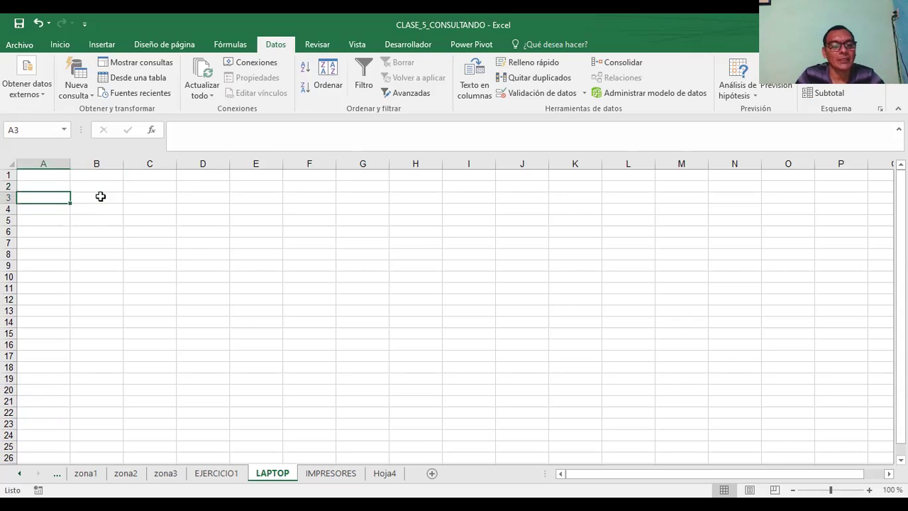
{"action": "type", "text": "AÑO"}
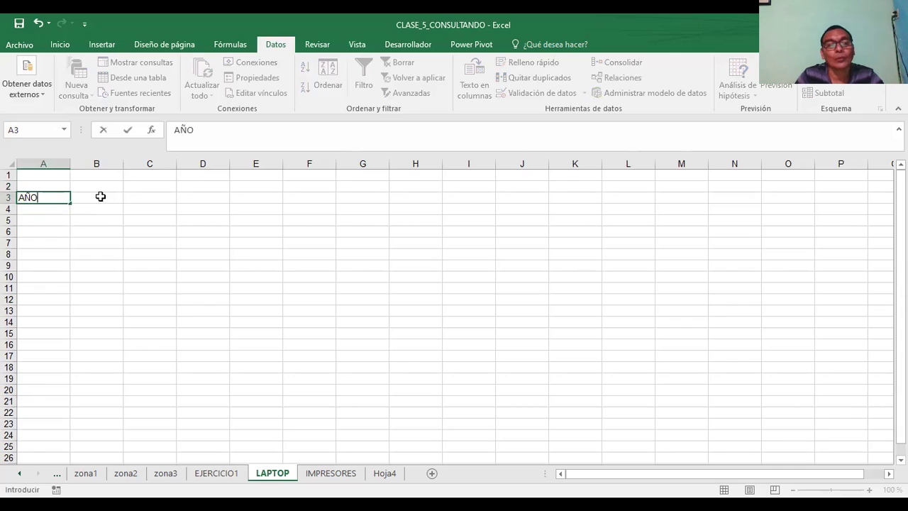
{"action": "key", "text": "Right"}
{"action": "type", "text": "MESE"}
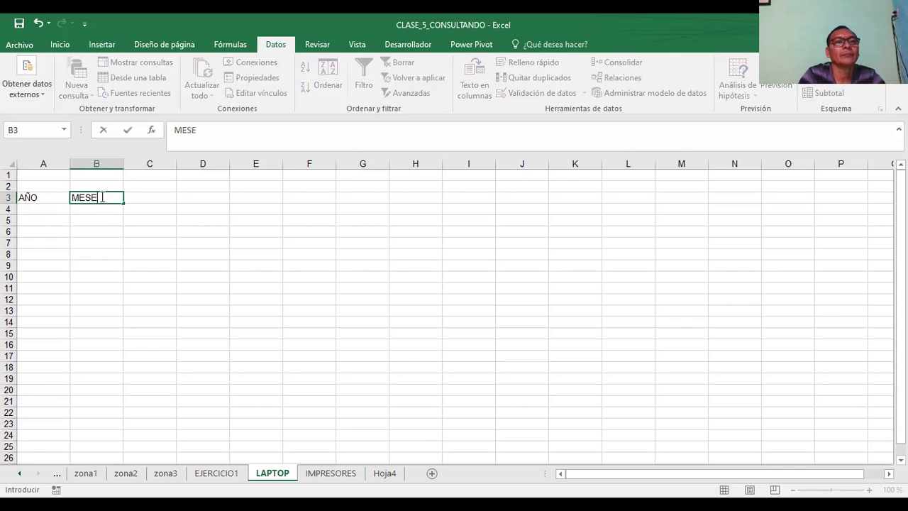
{"action": "key", "text": "BackSpace"}
{"action": "key", "text": "Right"}
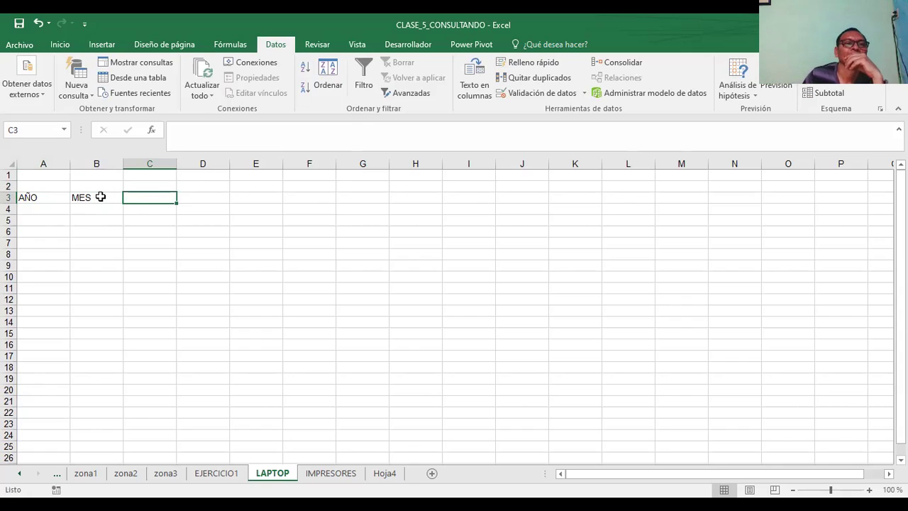
Select the header range A3:E3, check the MES entry in B3, then select cell C3.
{"action": "mouse_move", "coordinate": [35, 197]}
{"action": "left_mouse_down"}
{"action": "mouse_move", "coordinate": [283, 196]}
{"action": "mouse_move", "coordinate": [396, 337]}
{"action": "left_mouse_up"}
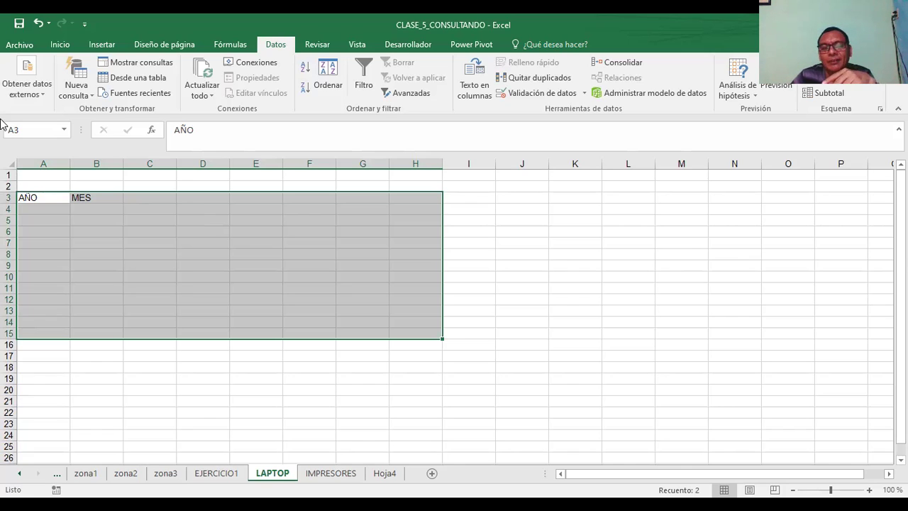
{"action": "left_click", "coordinate": [527, 209]}
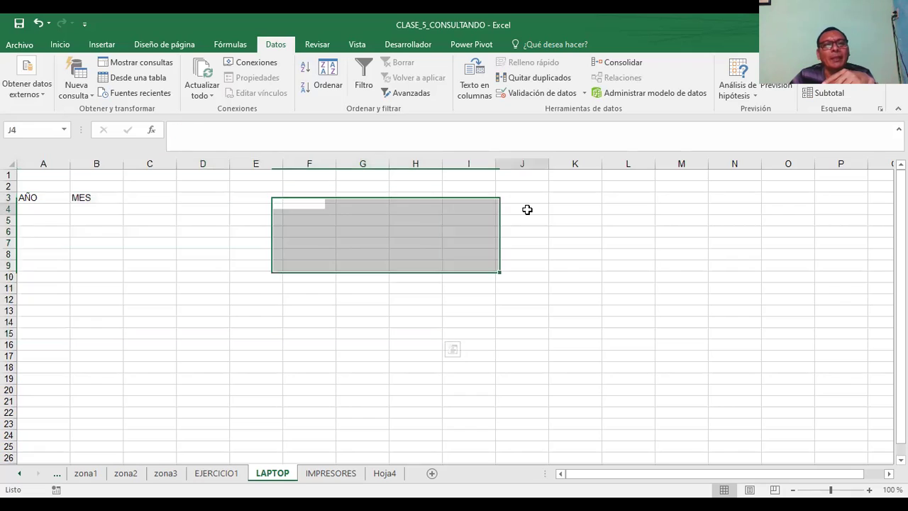
{"action": "left_click", "coordinate": [95, 200]}
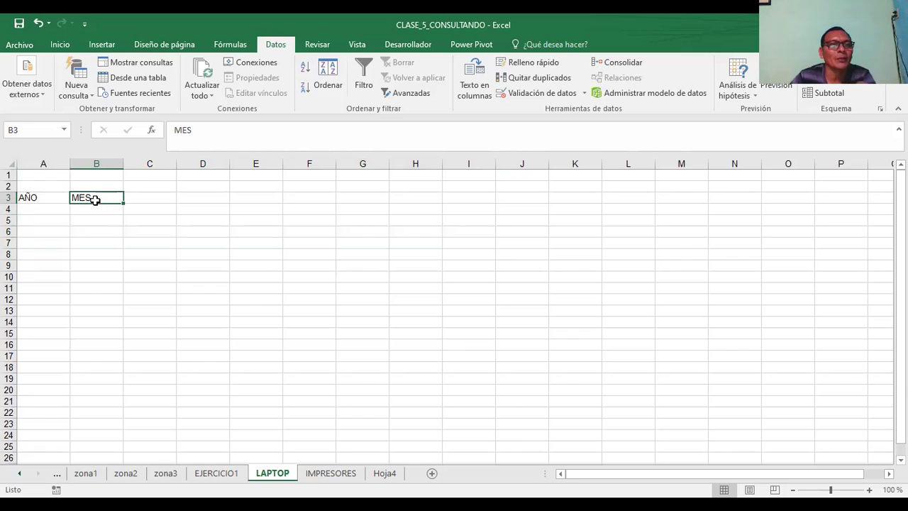
{"action": "left_click", "coordinate": [269, 277]}
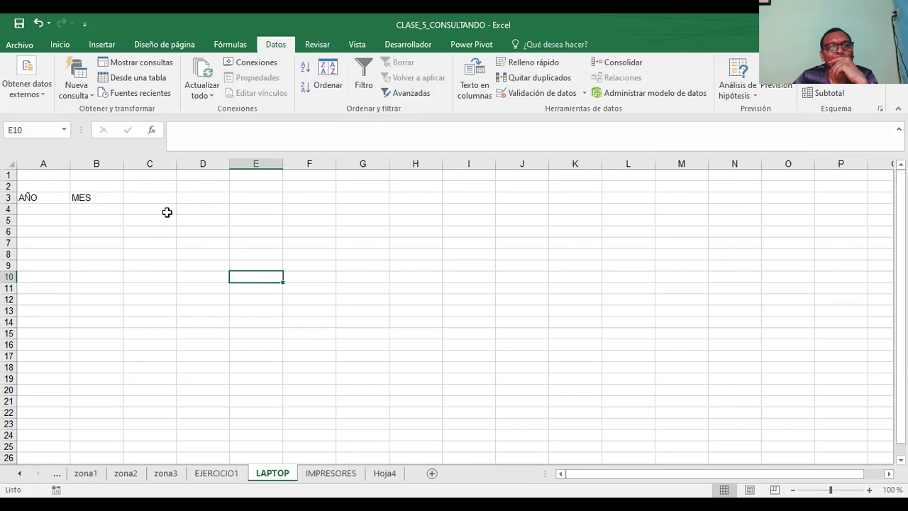
{"action": "left_click", "coordinate": [163, 196]}
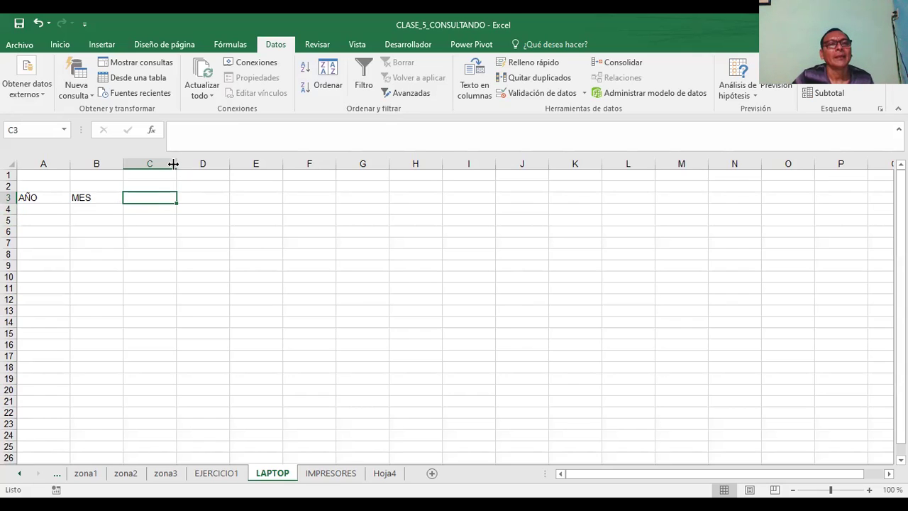
Widen column C slightly and enter the header PRODUCTO in C3.
{"action": "left_click_drag", "start_coordinate": [176, 164], "coordinate": [178, 164]}
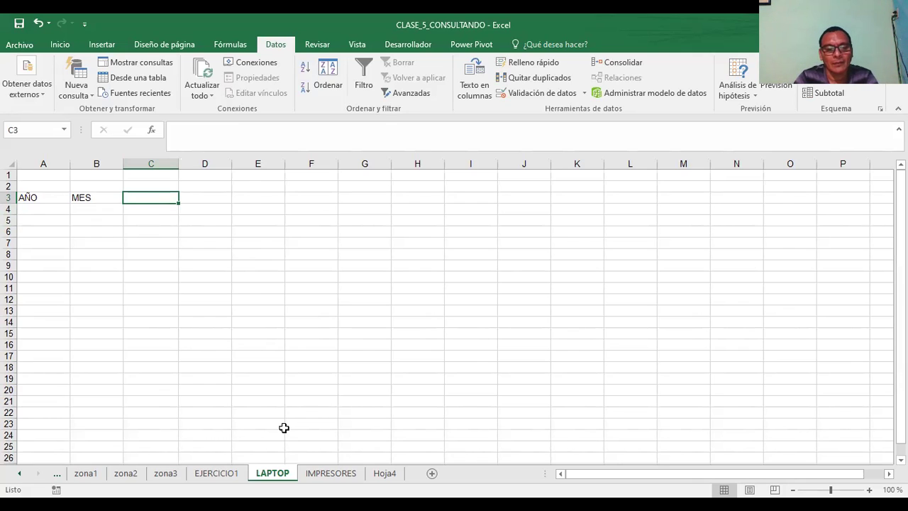
{"action": "type", "text": "PR"}
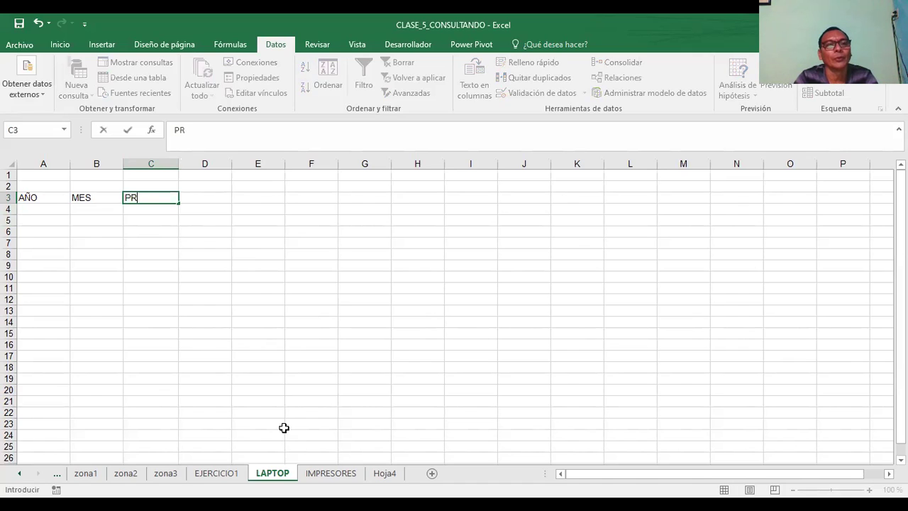
{"action": "type", "text": "ODUCTO"}
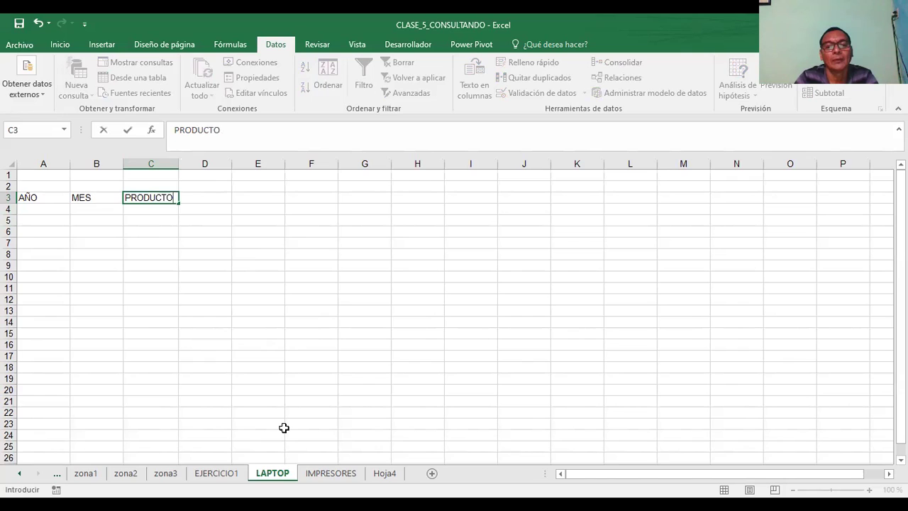
{"action": "key", "text": "Return"}
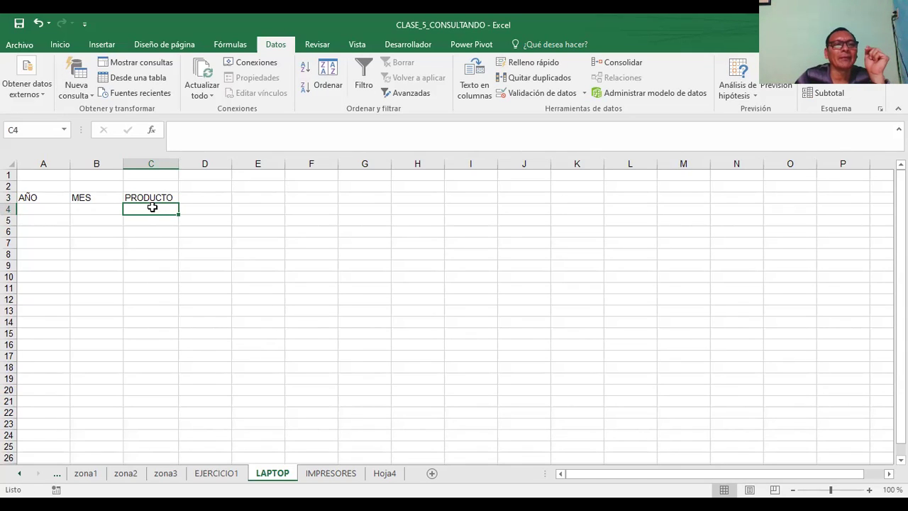
Select C4:C17 and C3 across to column H, then reselect the PRODUCTO cell C3.
{"action": "left_click_drag", "start_coordinate": [151, 208], "coordinate": [142, 357]}
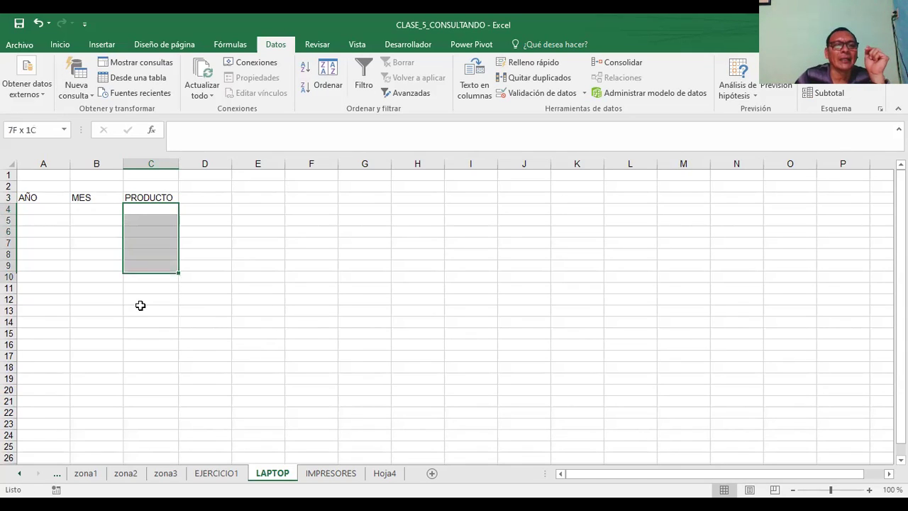
{"action": "left_click", "coordinate": [255, 279]}
{"action": "left_click", "coordinate": [156, 198]}
{"action": "left_click_drag", "start_coordinate": [162, 198], "coordinate": [488, 203]}
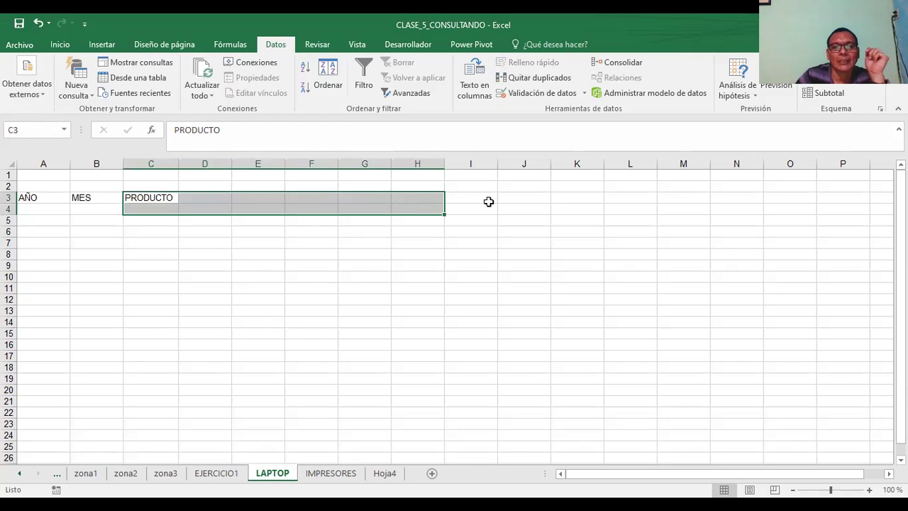
{"action": "left_click", "coordinate": [524, 198]}
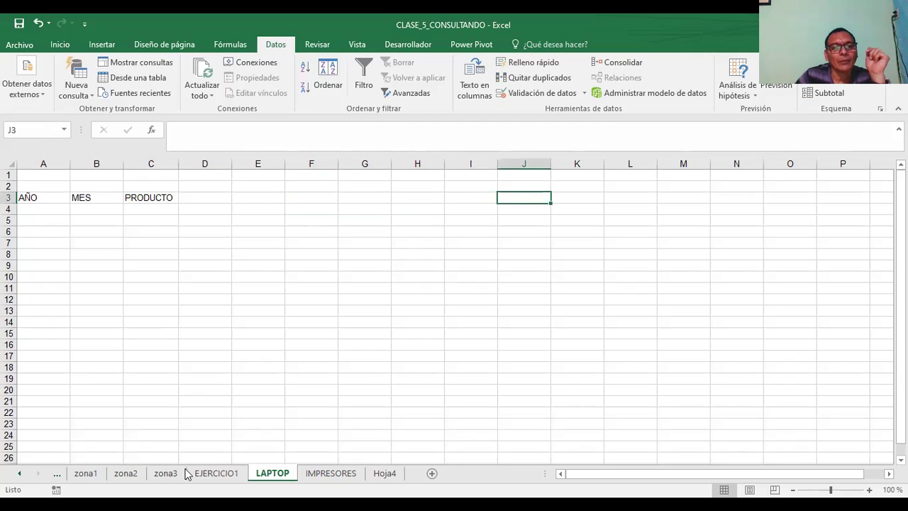
{"action": "left_click", "coordinate": [156, 198]}
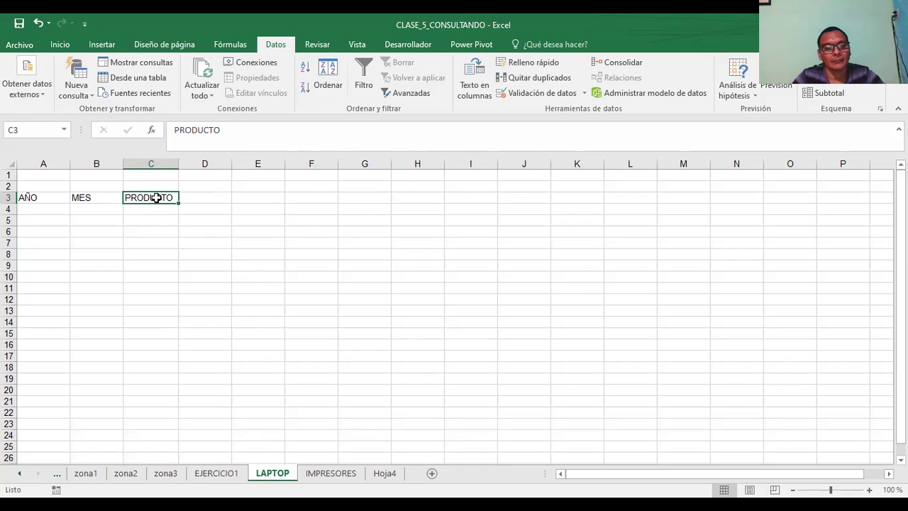
Replace C3 with LAPTOP and enter IMPRESORES in D3, fixing the typo.
{"action": "type", "text": "LAPTOP"}
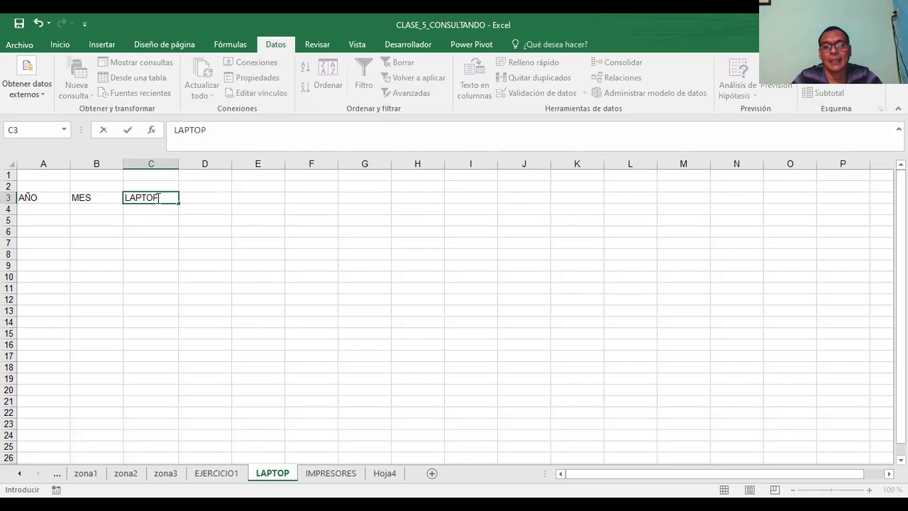
{"action": "key", "text": "Return"}
{"action": "key", "text": "Right"}
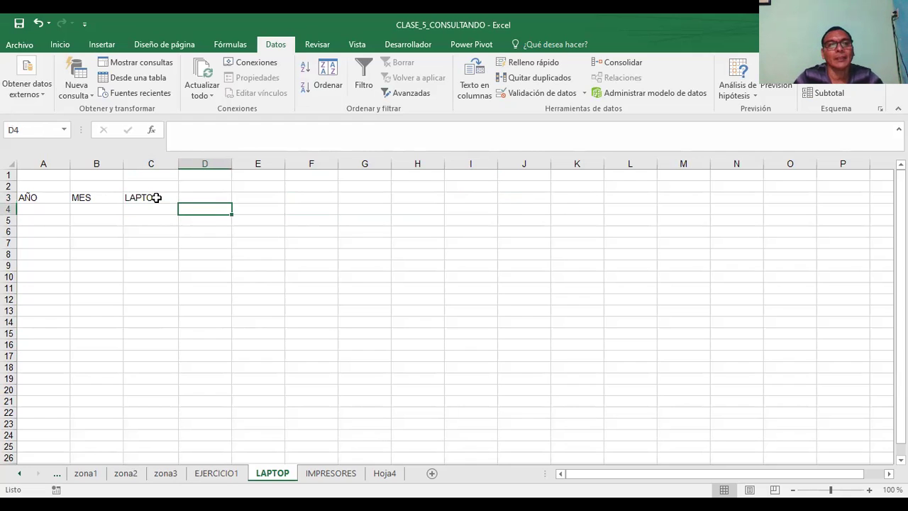
{"action": "key", "text": "Up"}
{"action": "type", "text": "IMPRSORES"}
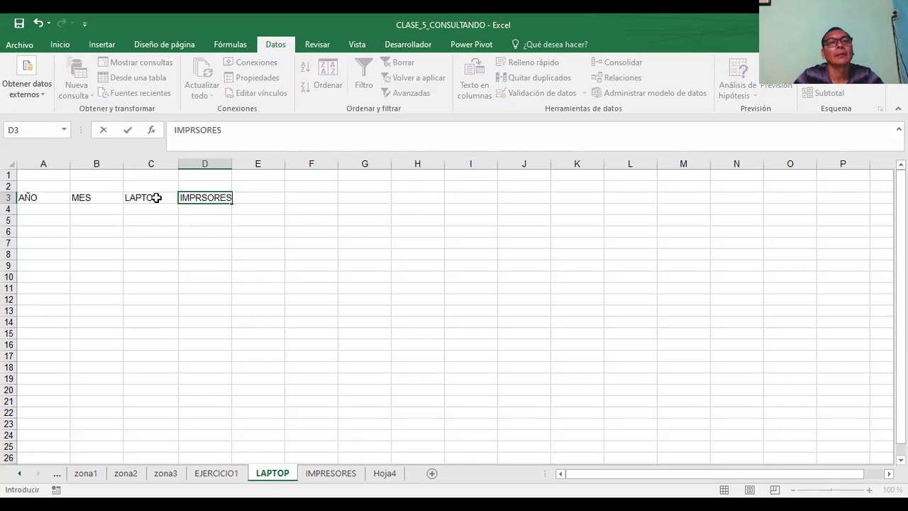
{"action": "key", "text": "BackSpace"}
{"action": "key", "text": "BackSpace"}
{"action": "key", "text": "BackSpace"}
{"action": "key", "text": "BackSpace"}
{"action": "key", "text": "BackSpace"}
{"action": "type", "text": "ESORES"}
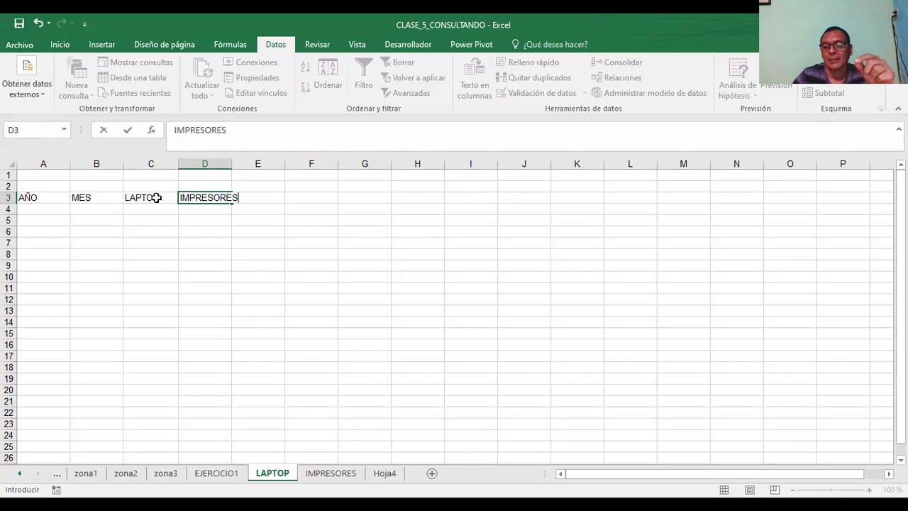
{"action": "key", "text": "Tab"}
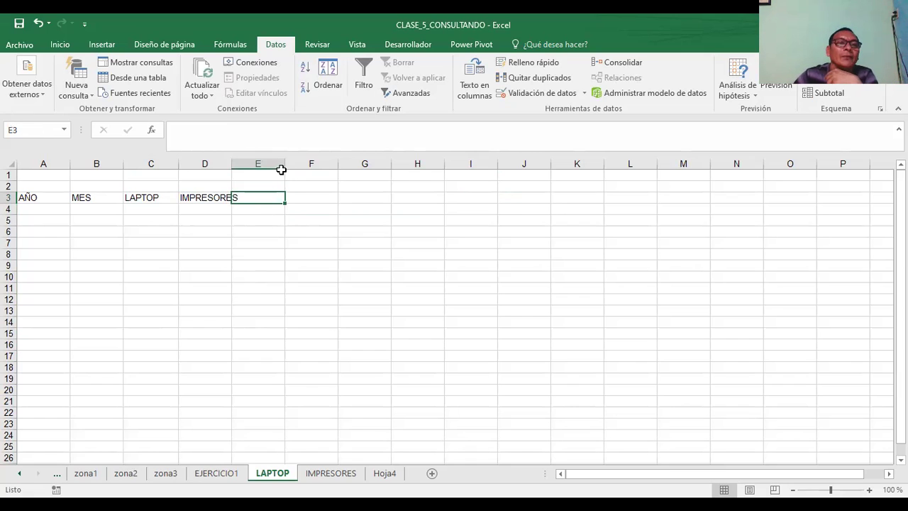
Widen columns D and E, then add MONITORES in E3 and TECLADOS in F3.
{"action": "left_click_drag", "start_coordinate": [288, 164], "coordinate": [309, 164]}
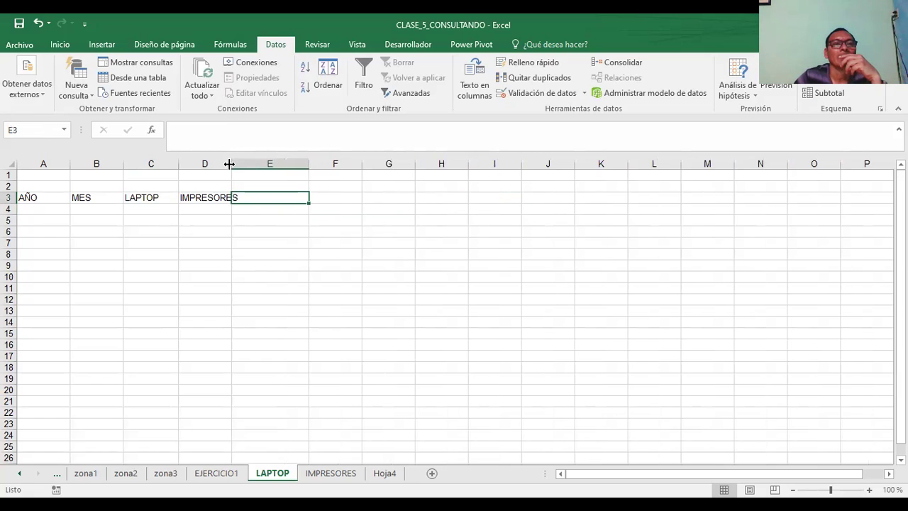
{"action": "left_click_drag", "start_coordinate": [229, 164], "coordinate": [249, 164]}
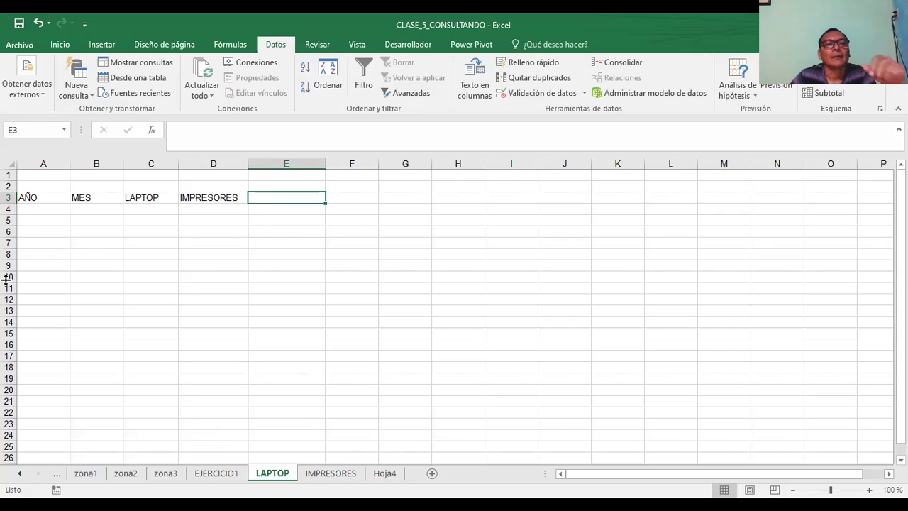
{"action": "type", "text": "MONITORES"}
{"action": "key", "text": "ctrl+Return"}
{"action": "key", "text": "Tab"}
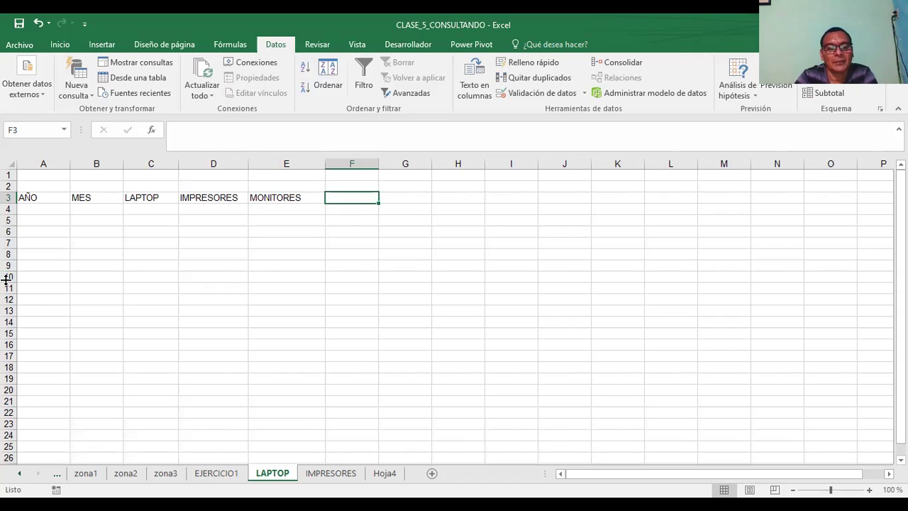
{"action": "type", "text": "TECLADOS"}
{"action": "key", "text": "Return"}
{"action": "key", "text": "Up"}
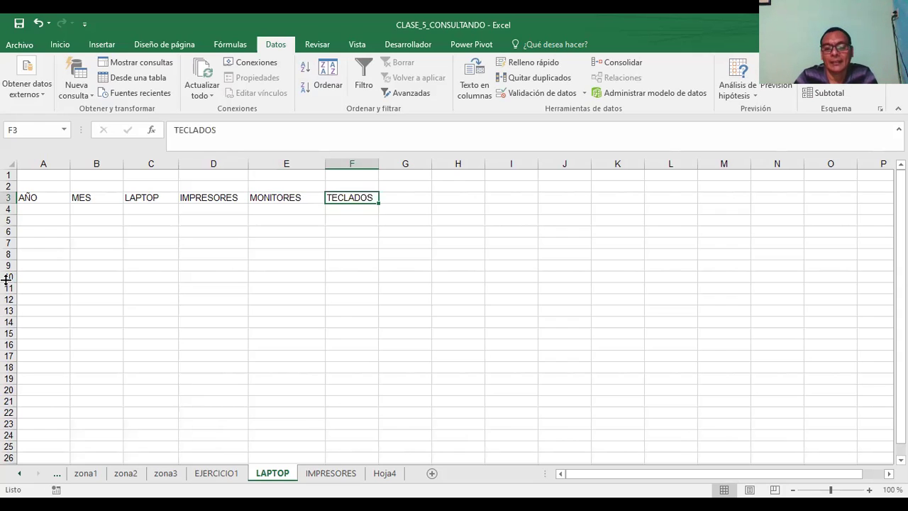
{"action": "key", "text": "Tab"}
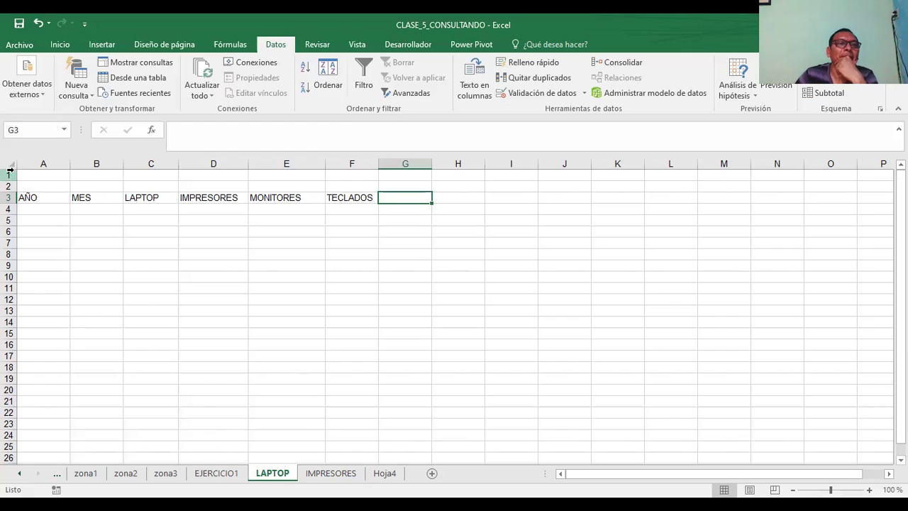
{"action": "left_click_drag", "start_coordinate": [10, 175], "coordinate": [9, 186]}
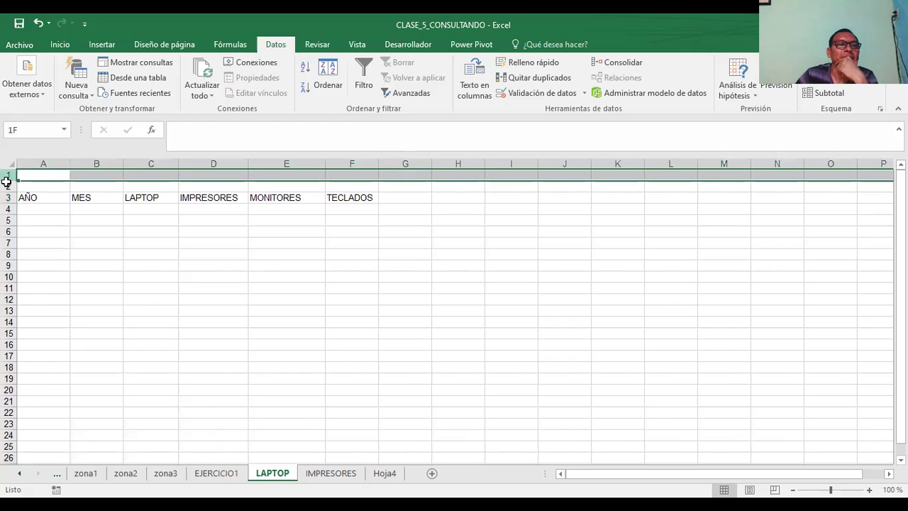
{"action": "left_click", "coordinate": [119, 288]}
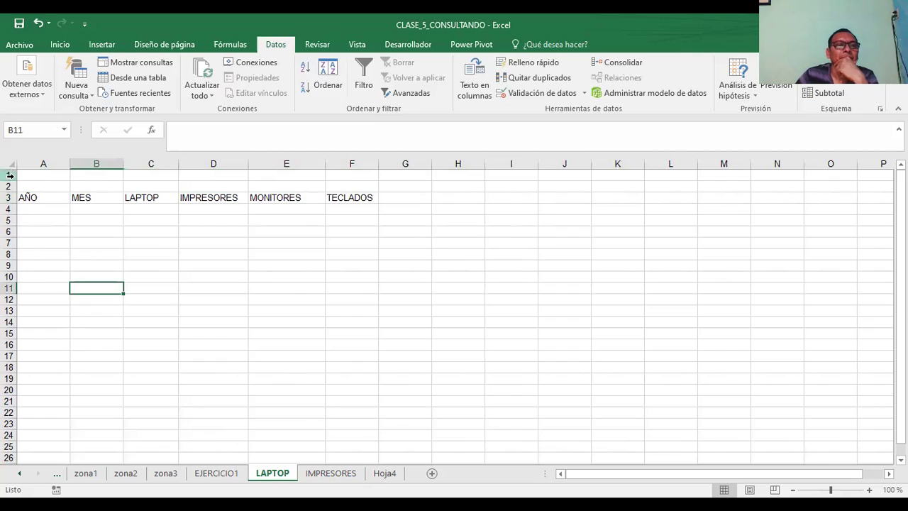
{"action": "left_click_drag", "start_coordinate": [8, 175], "coordinate": [7, 187]}
{"action": "left_click", "coordinate": [111, 254]}
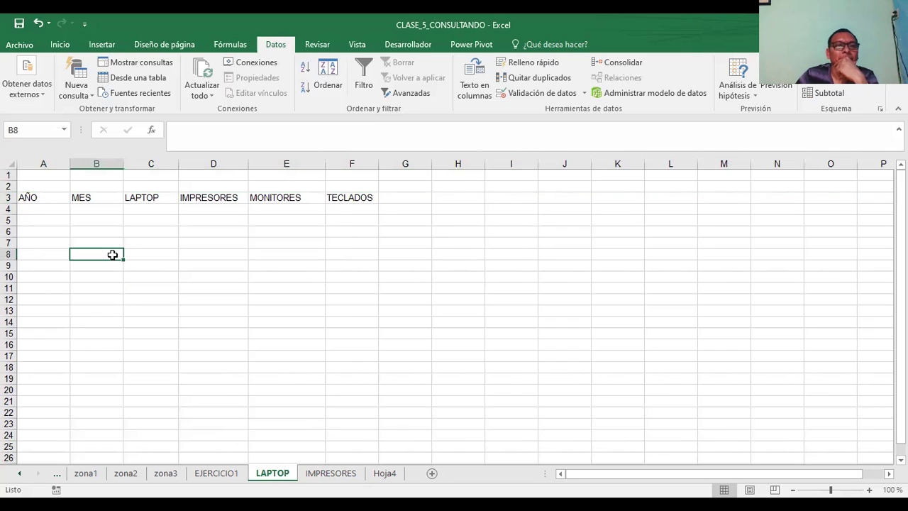
{"action": "left_click", "coordinate": [406, 196]}
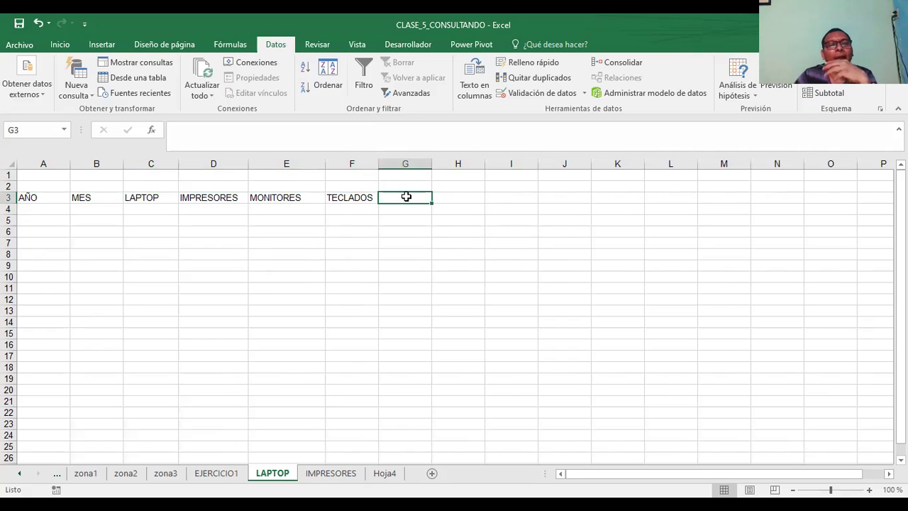
{"action": "left_click", "coordinate": [40, 200]}
{"action": "left_click", "coordinate": [44, 212]}
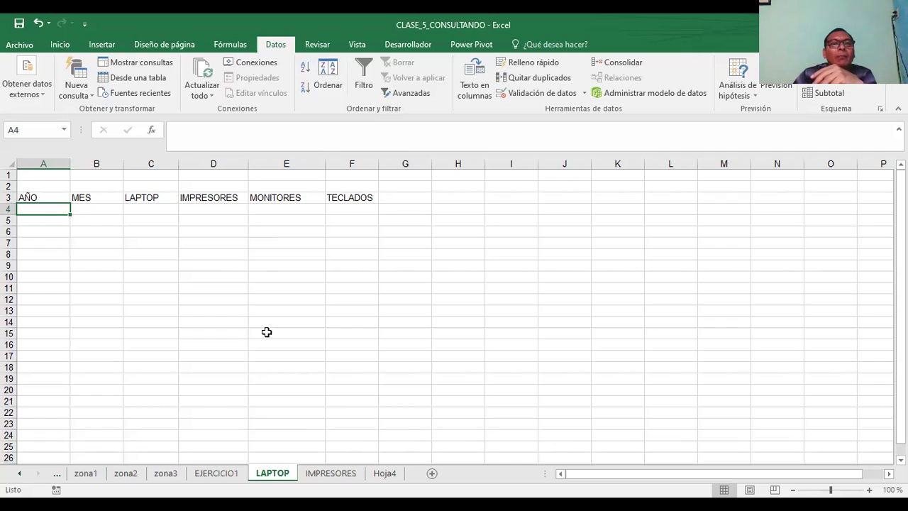
{"action": "left_click", "coordinate": [413, 198]}
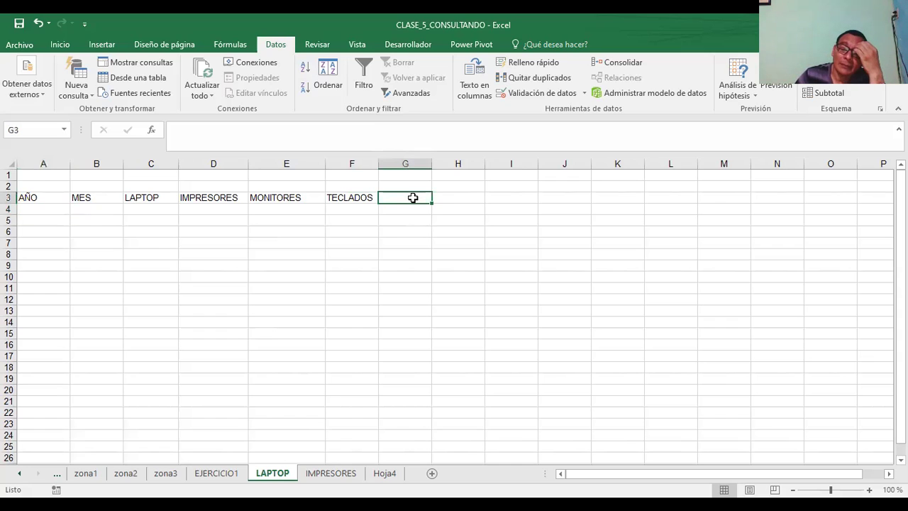